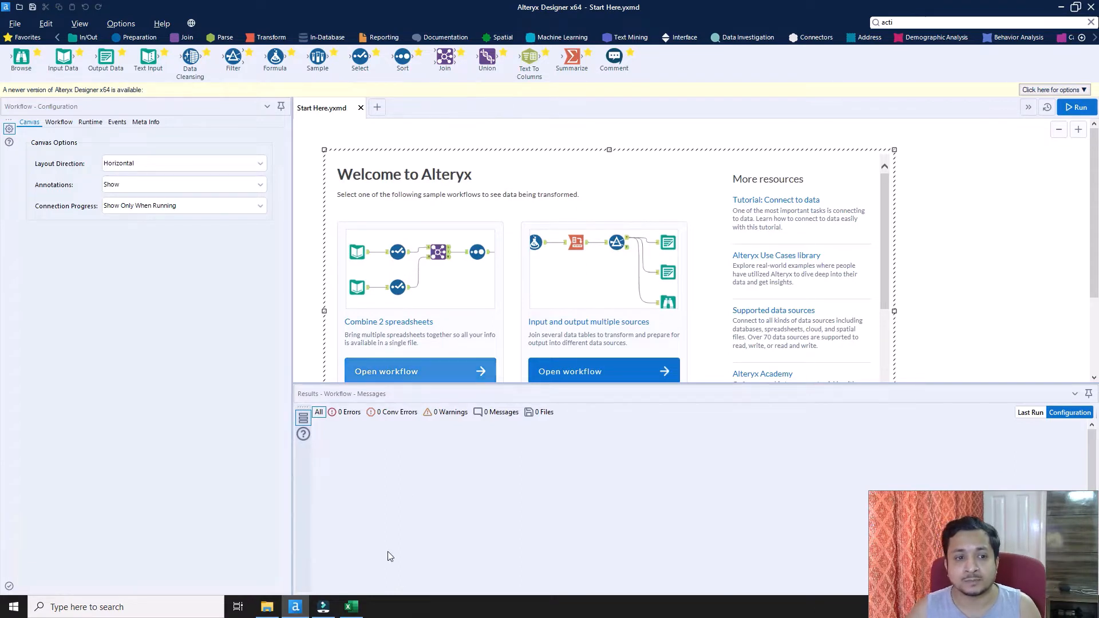
Step: Switch to Excel and review the columns of Employee_Database.csv from Emp ID across to Salary
{"action": "mouse_move", "coordinate": [352, 607]}
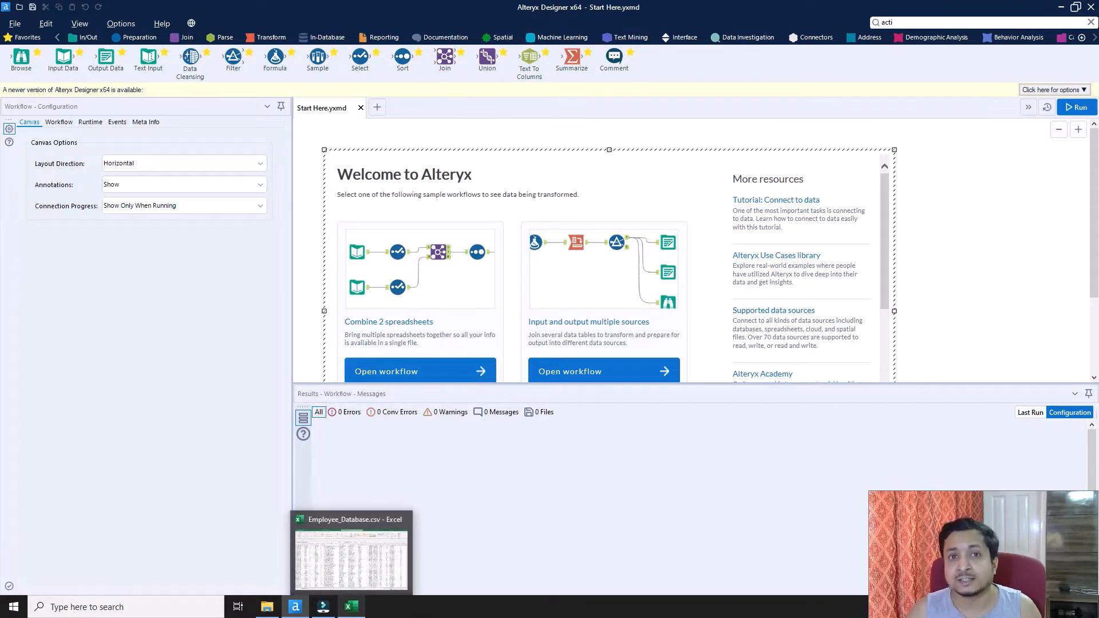
{"action": "left_click", "coordinate": [352, 607]}
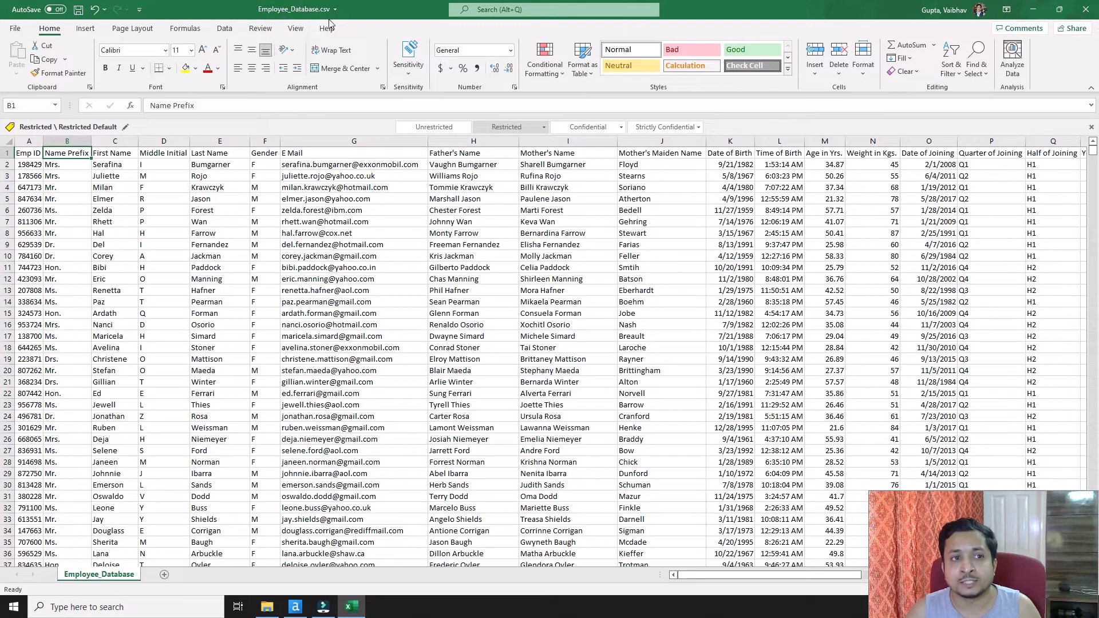
{"action": "left_click", "coordinate": [304, 254]}
{"action": "left_click", "coordinate": [36, 165]}
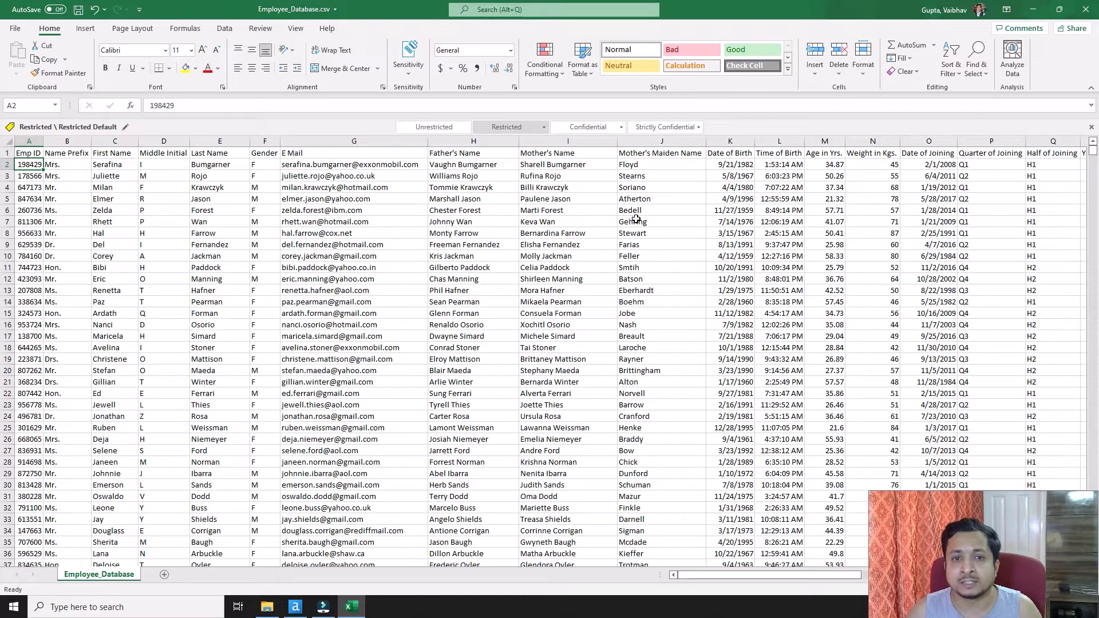
{"action": "left_click", "coordinate": [873, 208]}
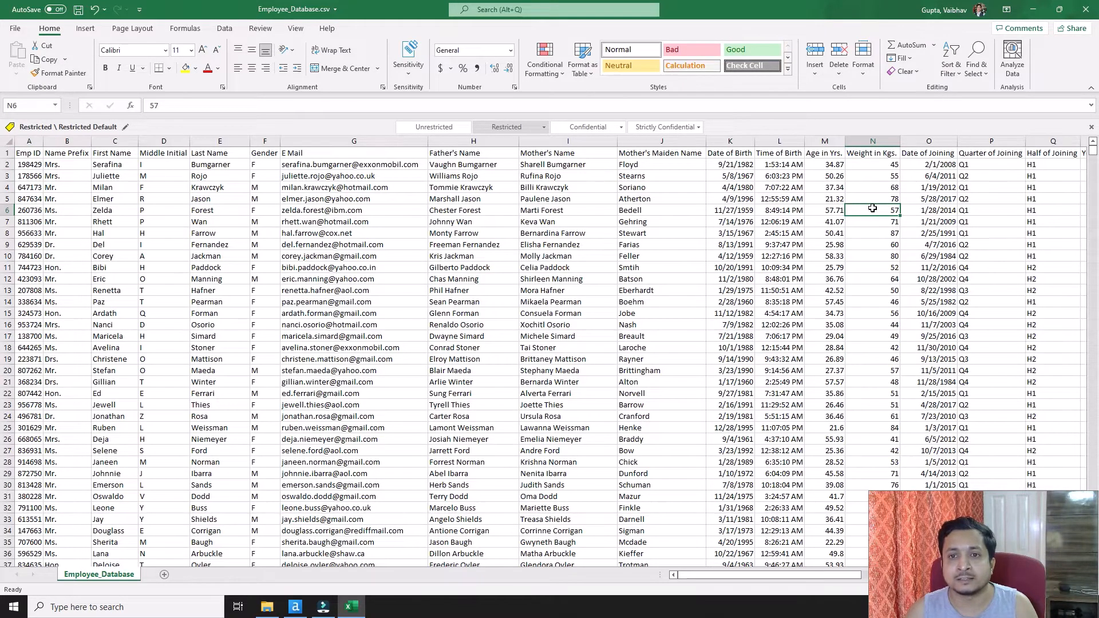
{"action": "key", "text": "Right"}
{"action": "key", "text": "Right"}
{"action": "key", "text": "Right"}
{"action": "key", "text": "Right"}
{"action": "key", "text": "Right"}
{"action": "key", "text": "Right"}
{"action": "key", "text": "Right"}
{"action": "key", "text": "Right"}
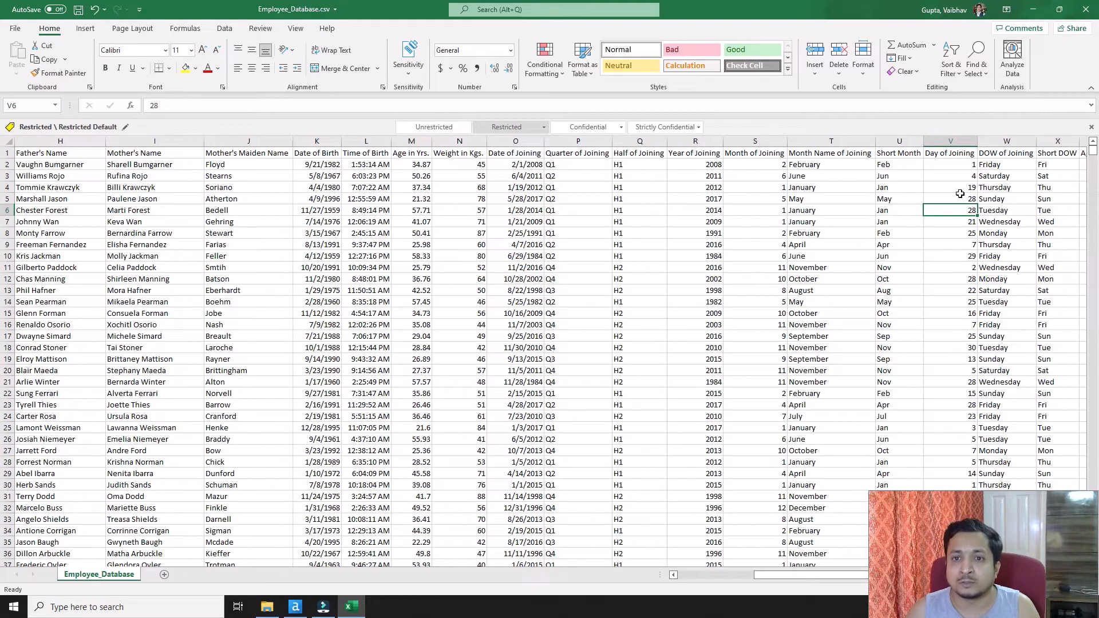
{"action": "key", "text": "Right"}
{"action": "key", "text": "Right"}
{"action": "key", "text": "Right"}
{"action": "key", "text": "Right"}
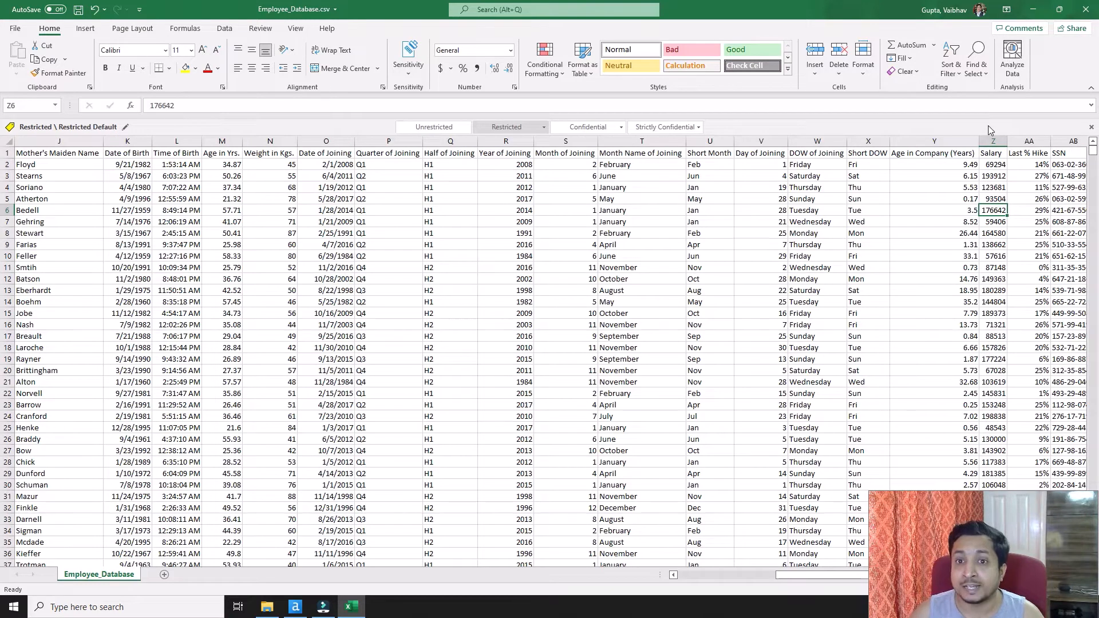
{"action": "left_click", "coordinate": [996, 139]}
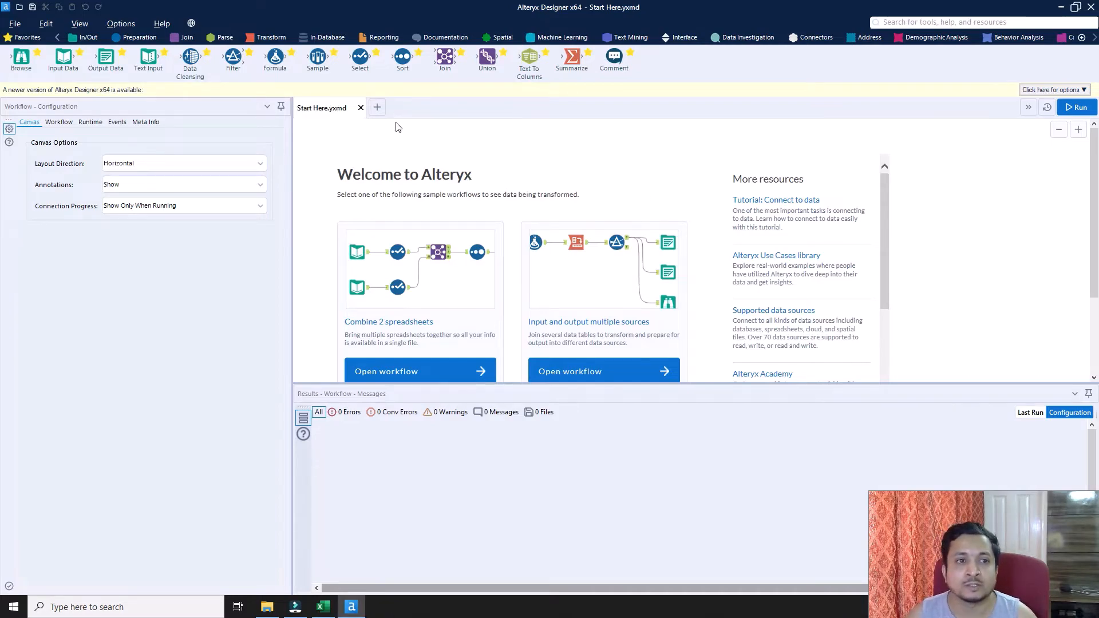
Step: Create a new blank workflow in Alteryx Designer and set its type to Batch Macro
{"action": "left_click", "coordinate": [381, 109]}
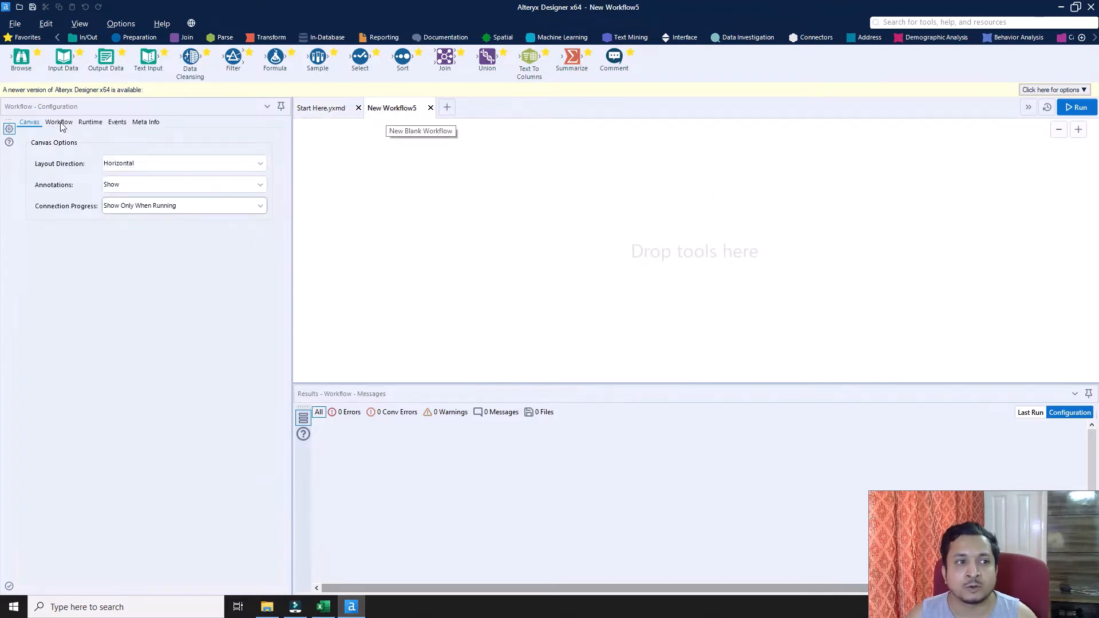
{"action": "left_click", "coordinate": [59, 123]}
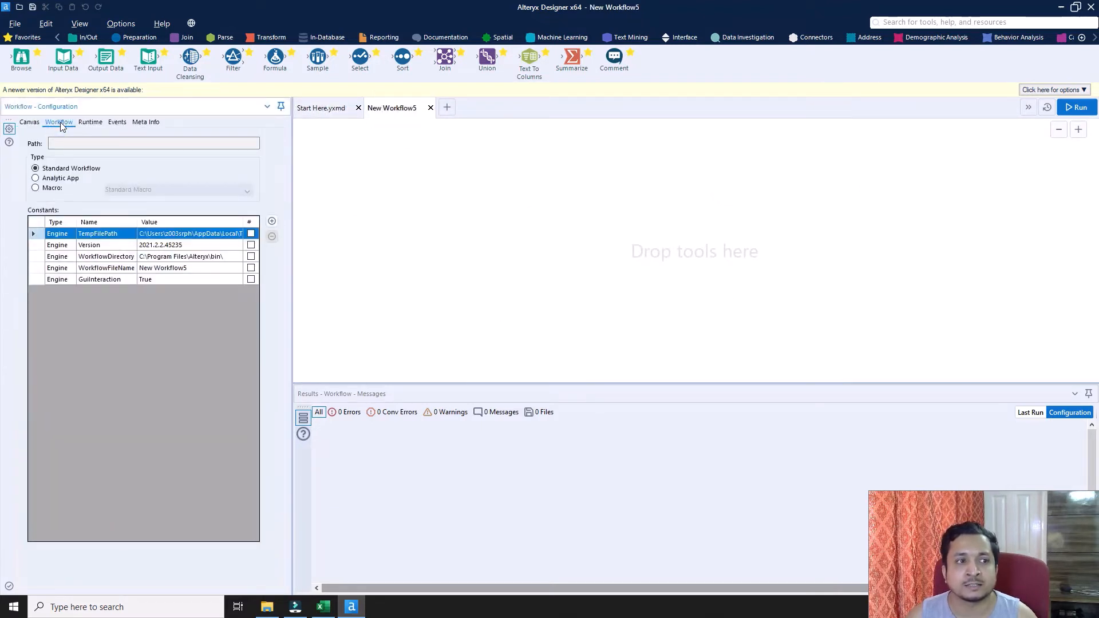
{"action": "left_click", "coordinate": [34, 189]}
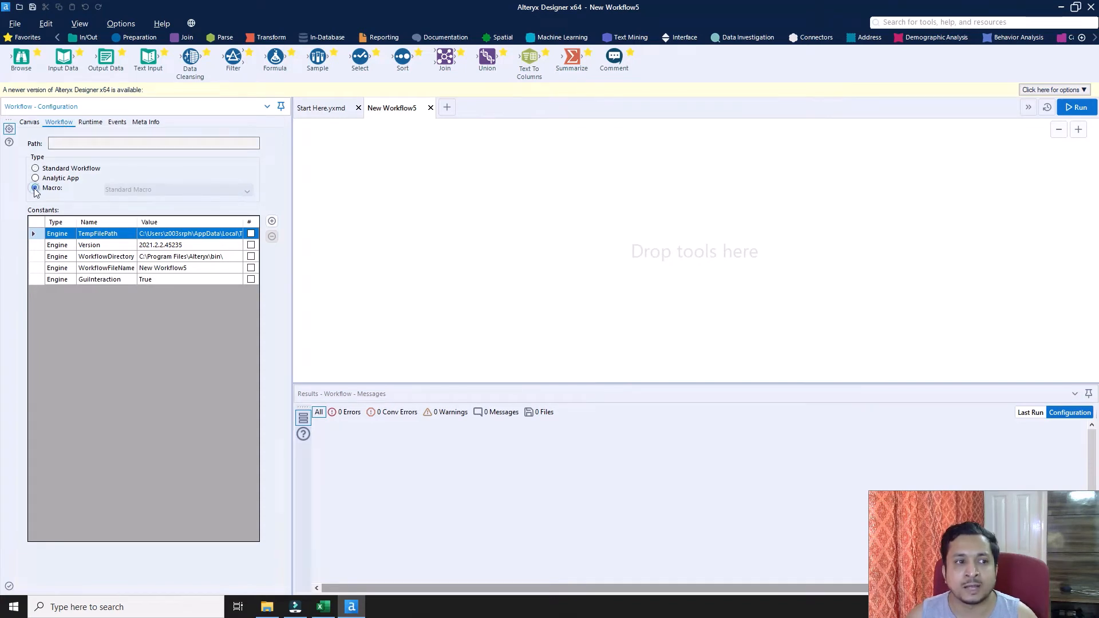
{"action": "left_click", "coordinate": [128, 190]}
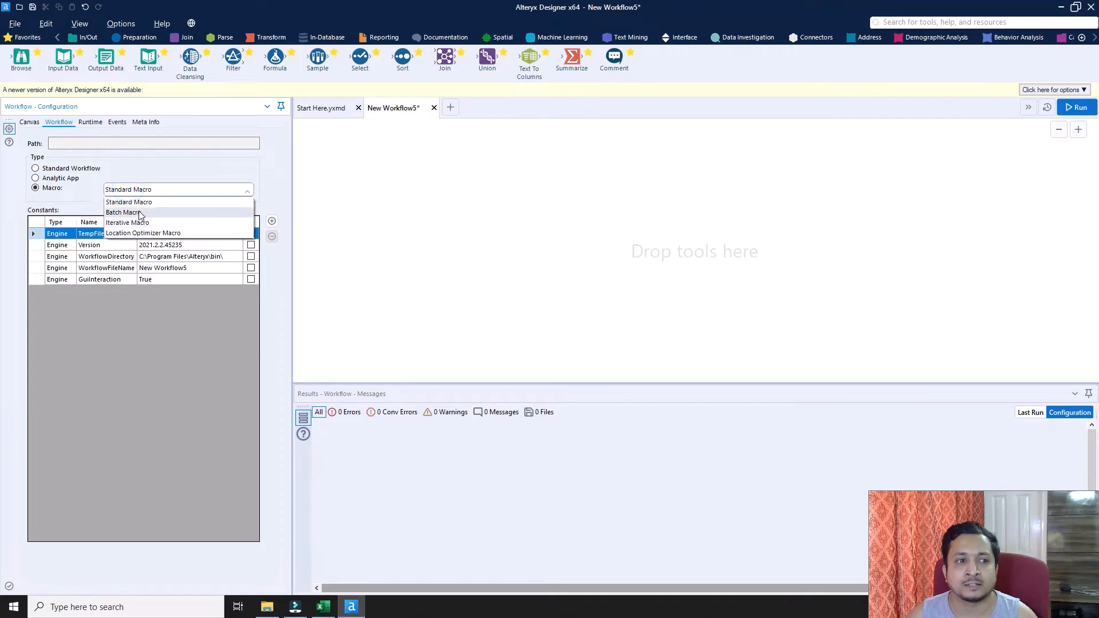
{"action": "left_click", "coordinate": [126, 212]}
{"action": "left_click", "coordinate": [435, 230]}
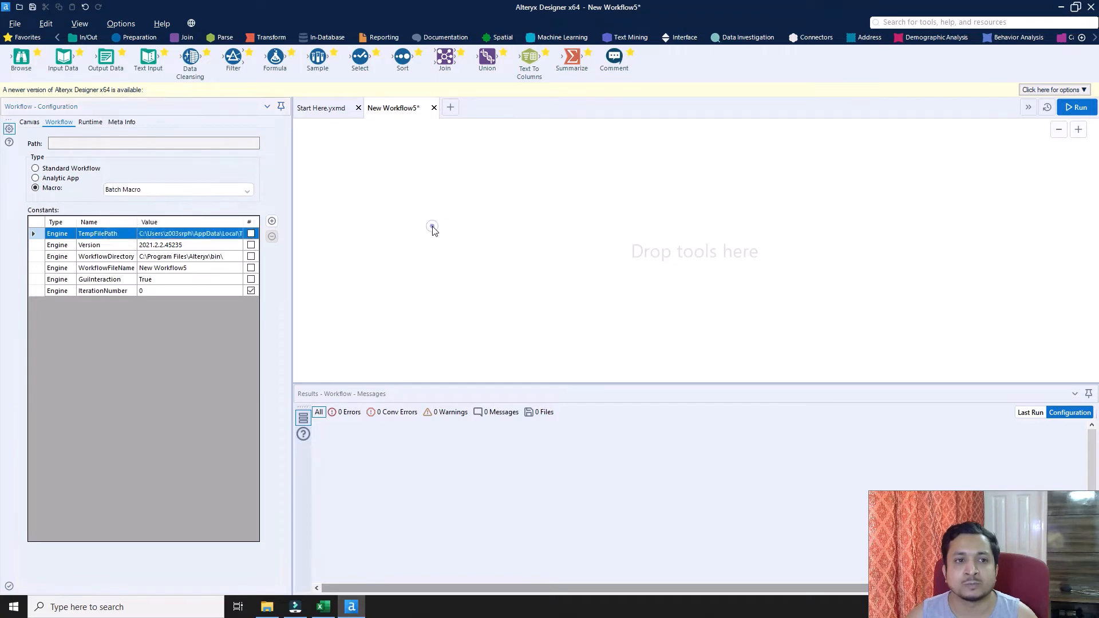
Step: Place a Macro Input interface tool on the empty canvas
{"action": "left_click_drag", "start_coordinate": [622, 60], "coordinate": [679, 38]}
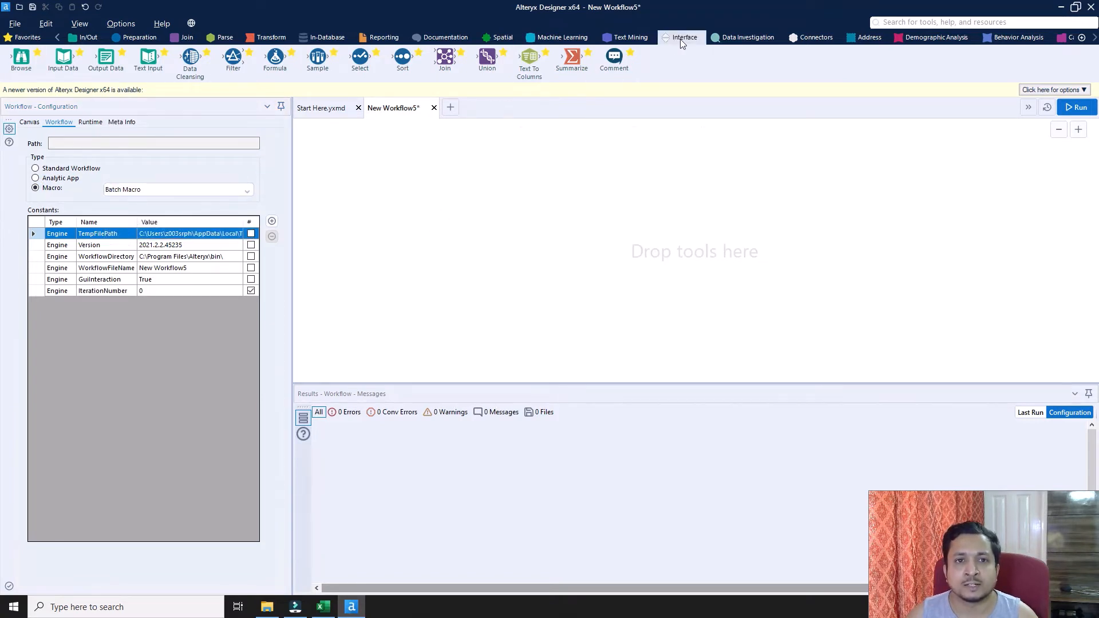
{"action": "left_click", "coordinate": [683, 37]}
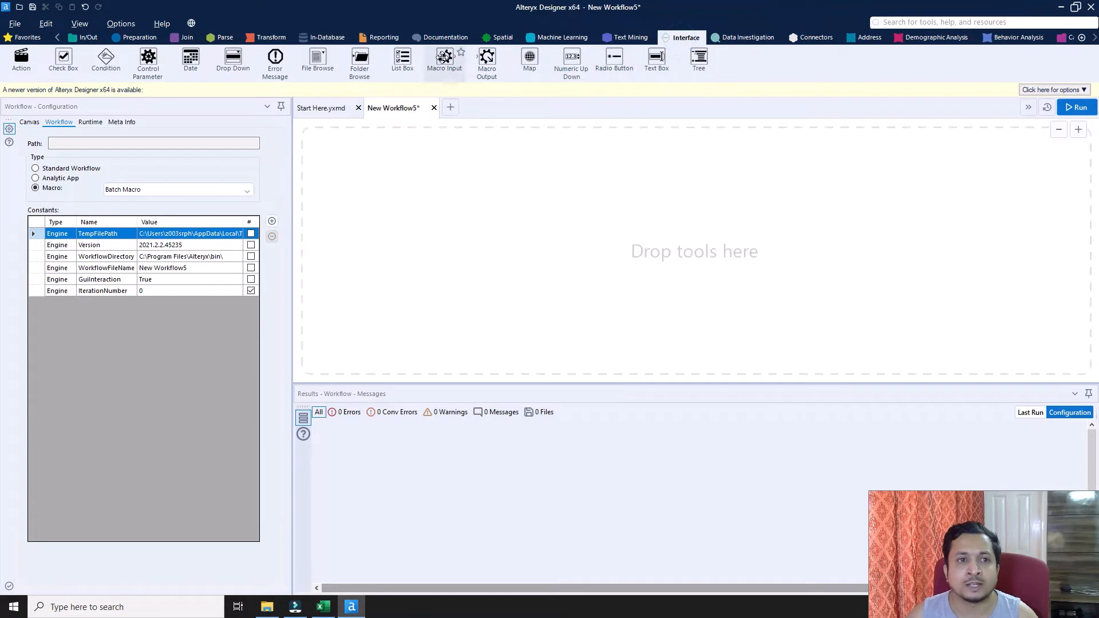
{"action": "left_click_drag", "start_coordinate": [445, 57], "coordinate": [375, 221]}
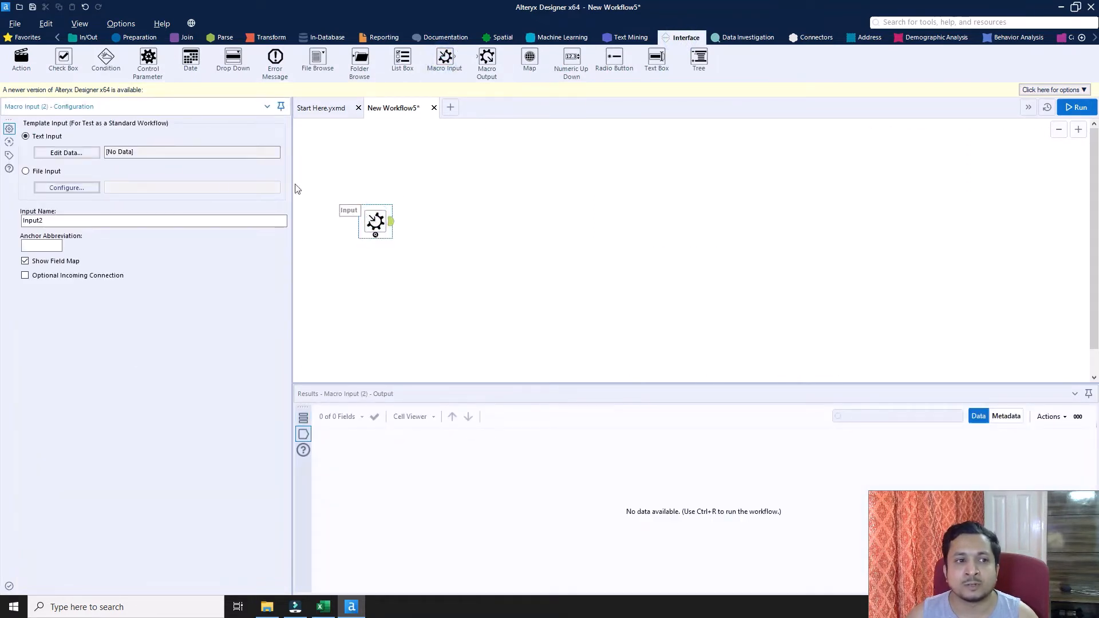
Step: Set the Macro Input's template to a file input that reads C:\Alteryx\Employee_Database.csv
{"action": "left_click", "coordinate": [25, 171]}
{"action": "left_click", "coordinate": [74, 188]}
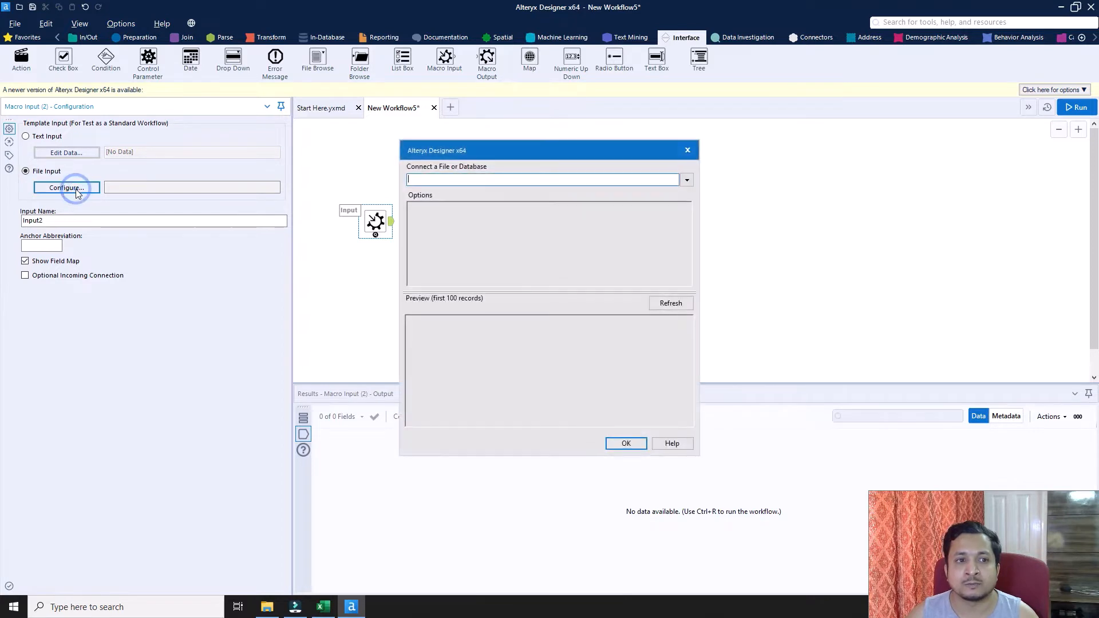
{"action": "left_click", "coordinate": [688, 181]}
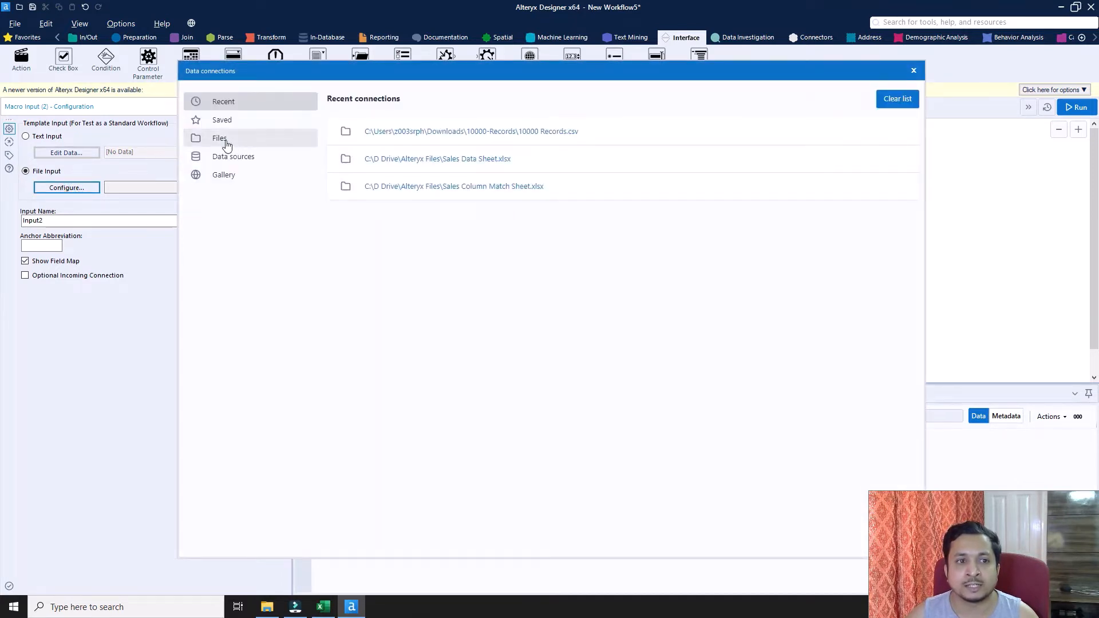
{"action": "left_click", "coordinate": [226, 143]}
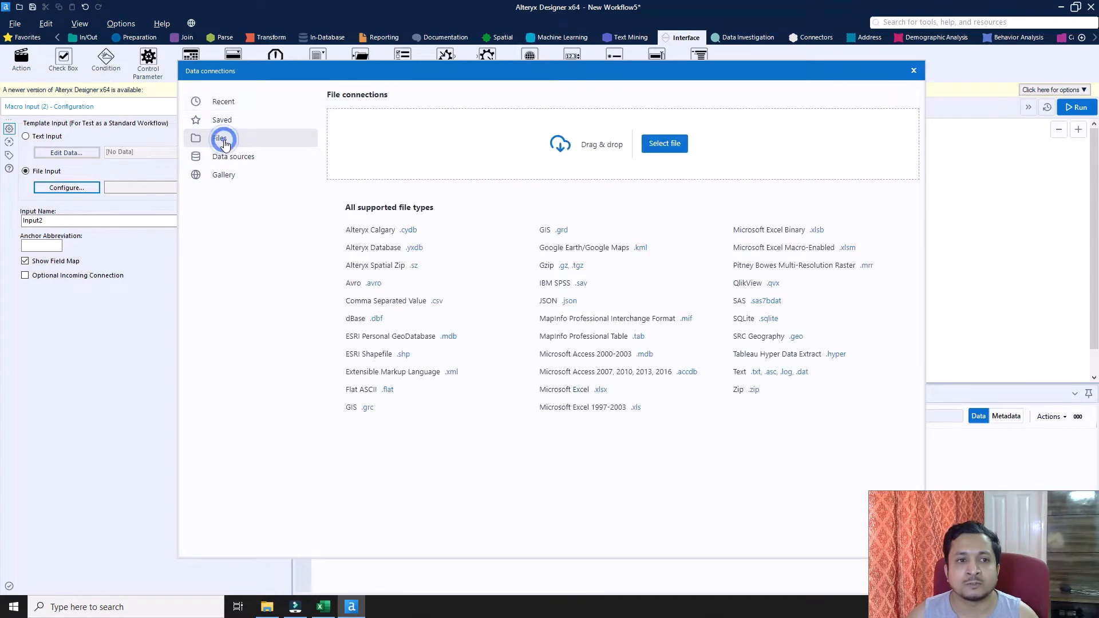
{"action": "left_click", "coordinate": [665, 144]}
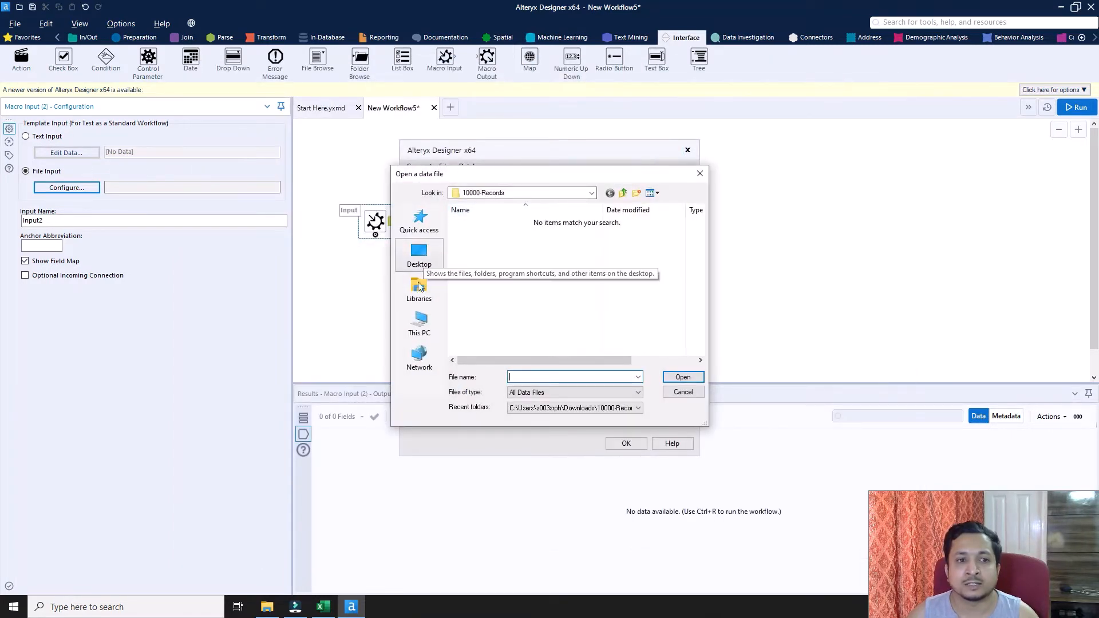
{"action": "left_click", "coordinate": [419, 324]}
{"action": "double_click", "coordinate": [498, 273]}
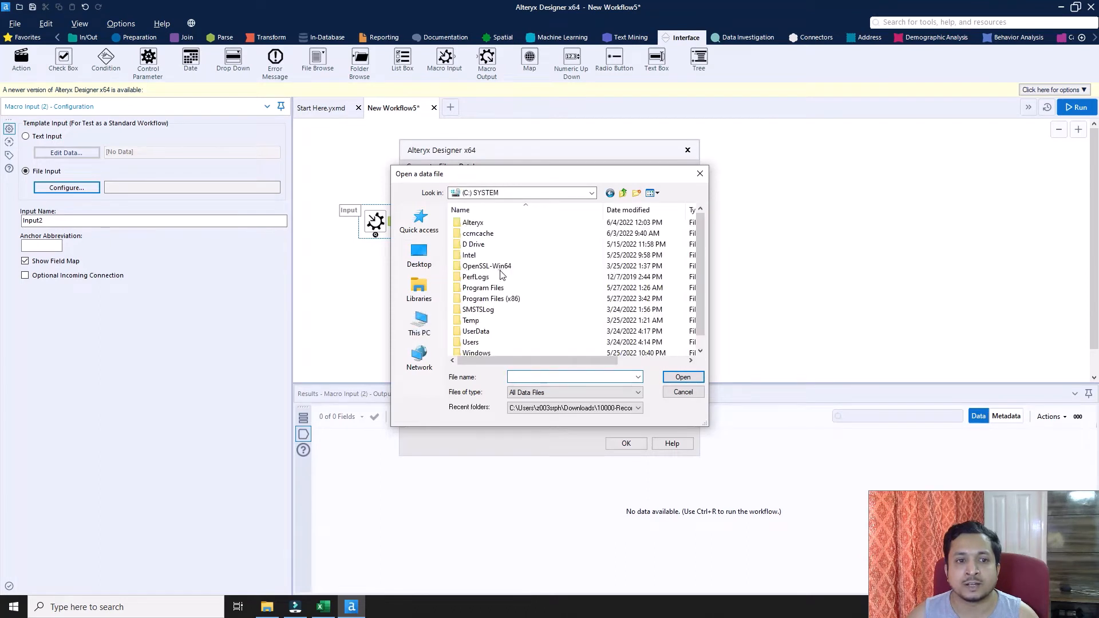
{"action": "double_click", "coordinate": [488, 225]}
{"action": "left_click", "coordinate": [507, 227]}
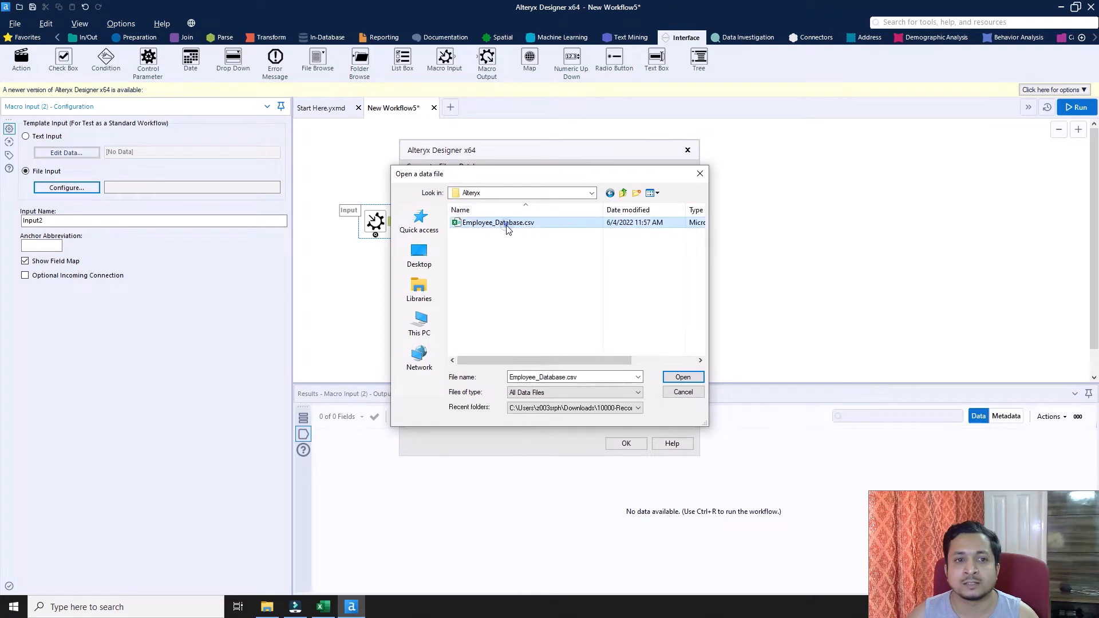
{"action": "double_click", "coordinate": [508, 228]}
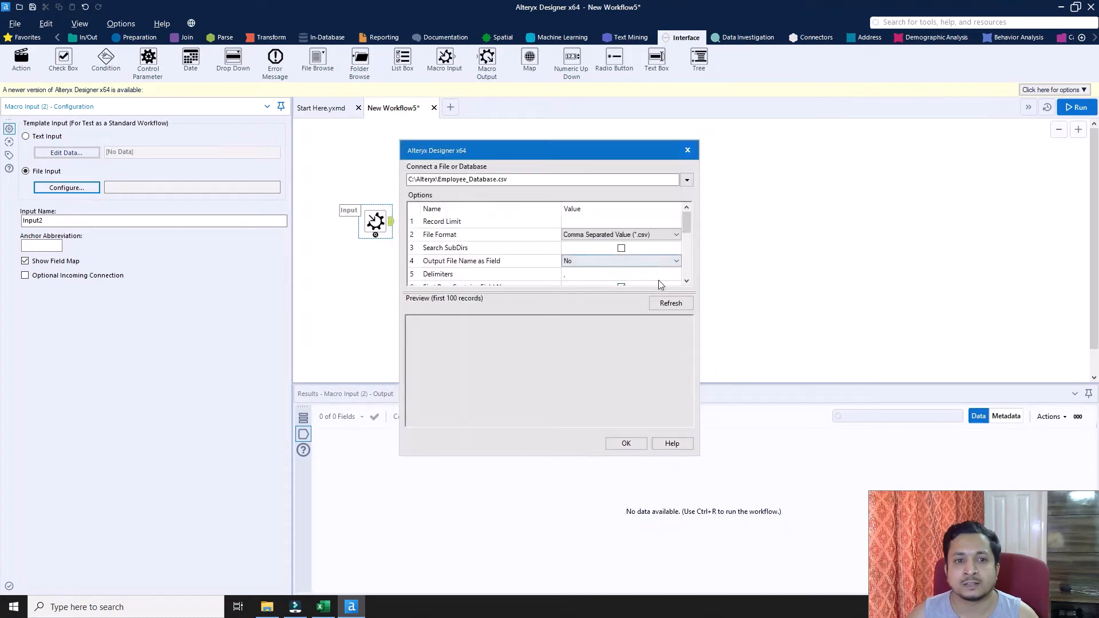
{"action": "left_click", "coordinate": [630, 450]}
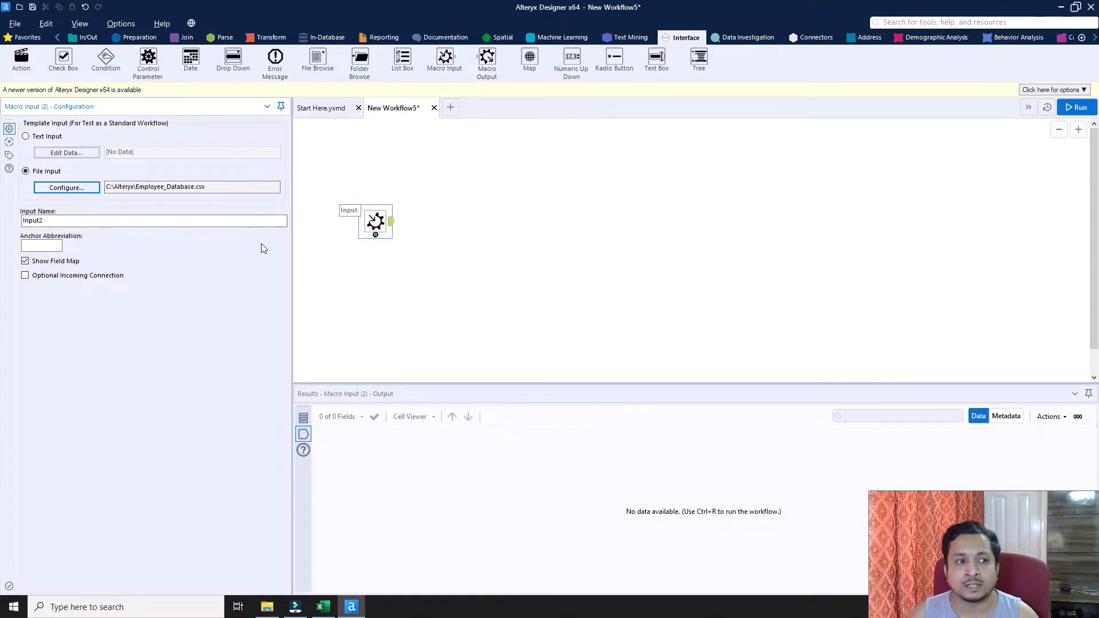
Step: Turn off Show Field Map, name the input Employee Data and set its anchor abbreviation to E
{"action": "left_click", "coordinate": [26, 261]}
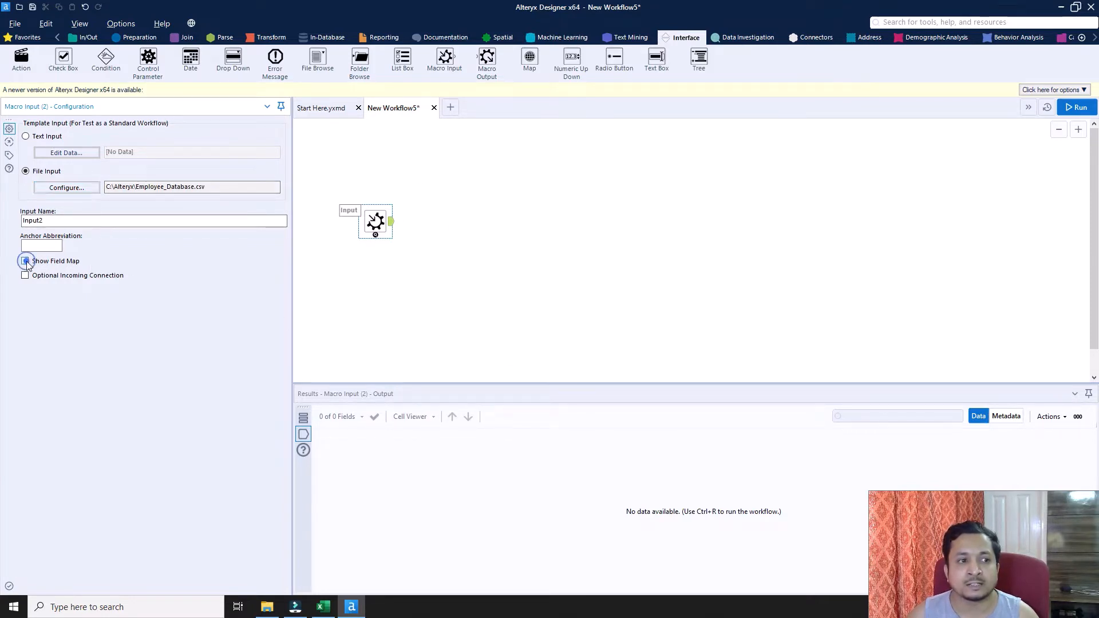
{"action": "left_click", "coordinate": [43, 246]}
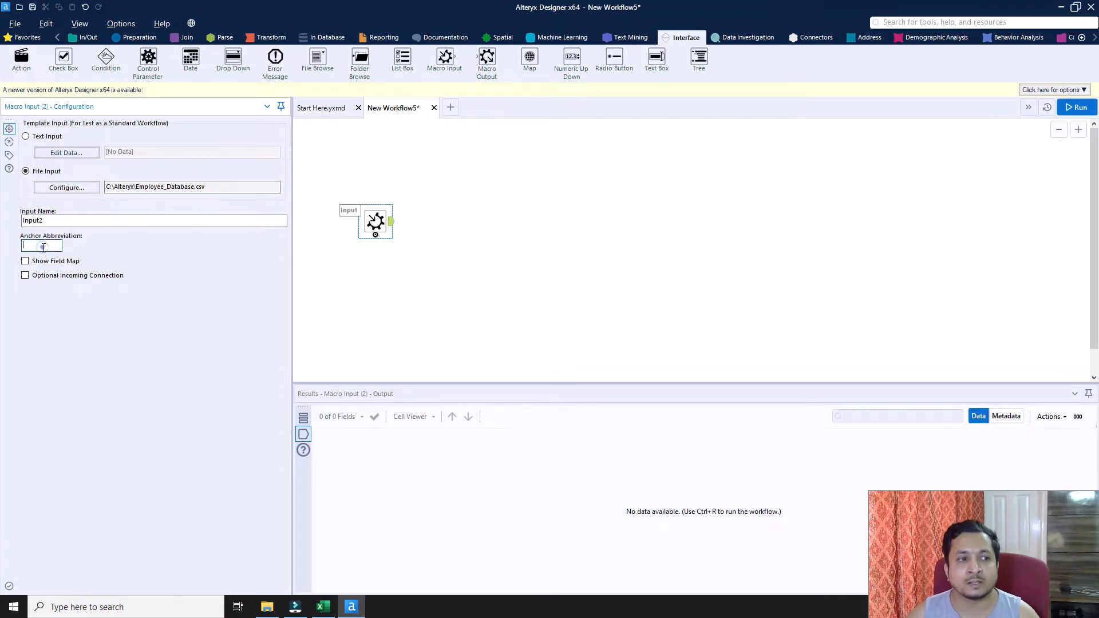
{"action": "double_click", "coordinate": [60, 220]}
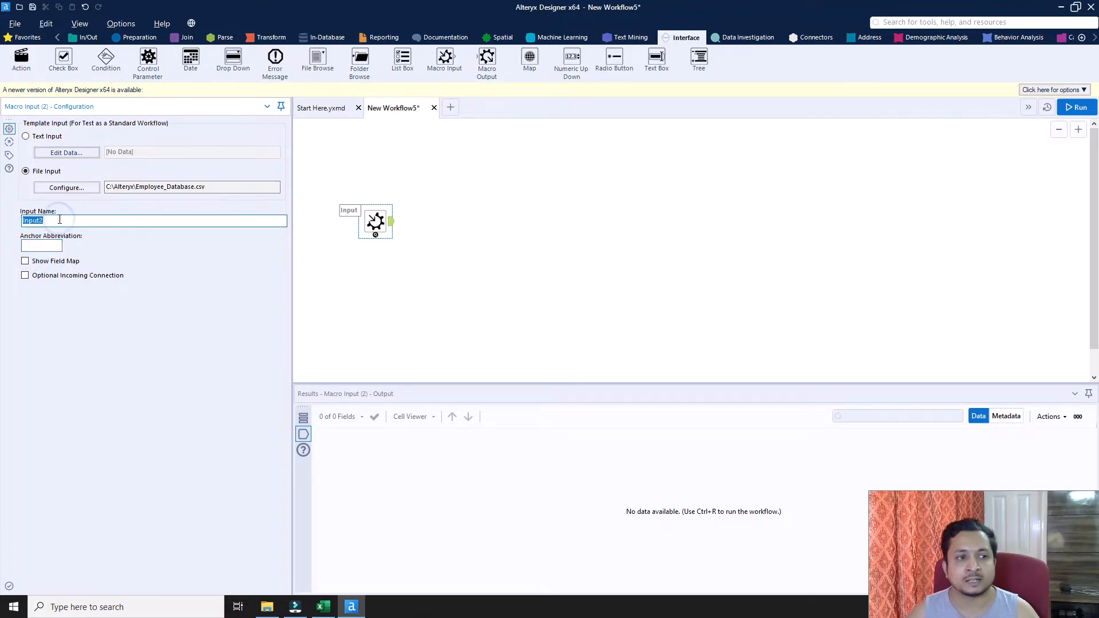
{"action": "type", "text": "Employee Data"}
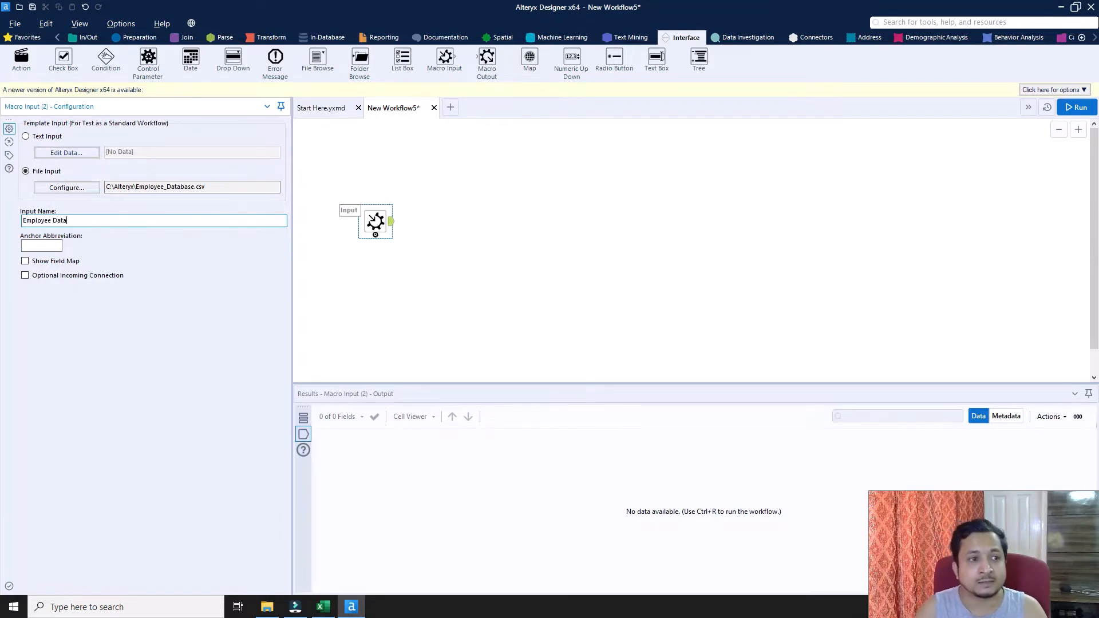
{"action": "left_click", "coordinate": [36, 245]}
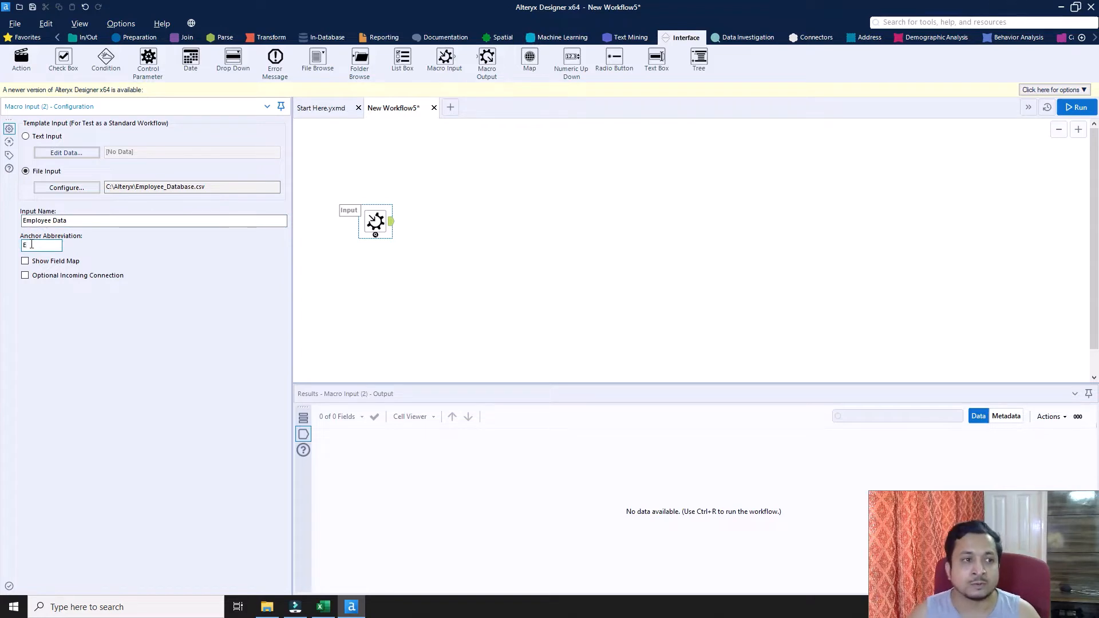
{"action": "left_click", "coordinate": [458, 301]}
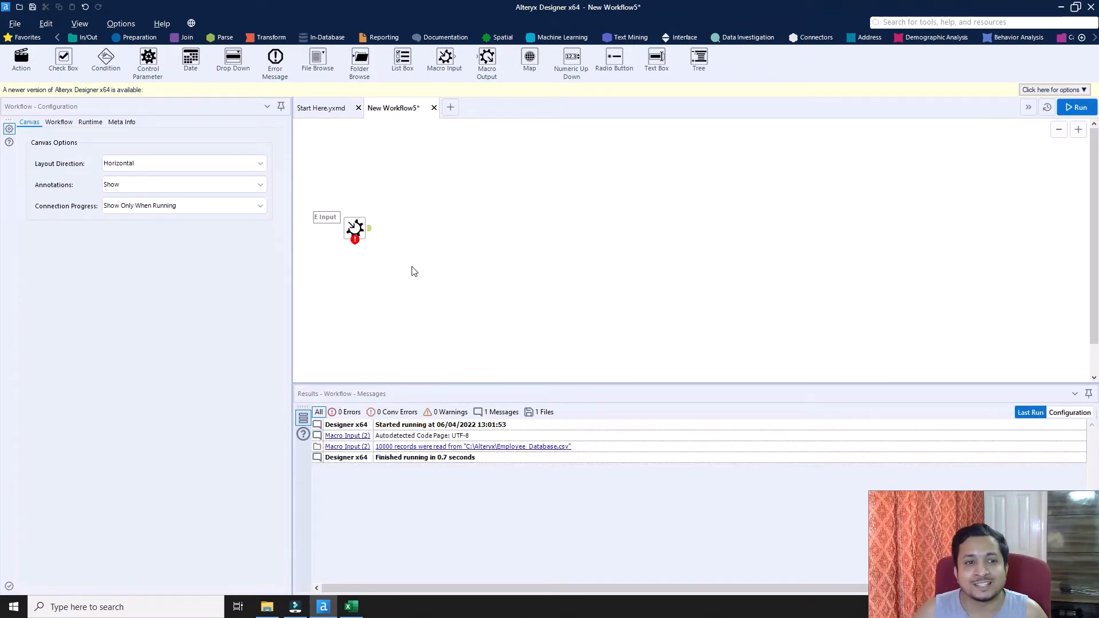
Step: Inspect the error annotation on the Macro Input tool
{"action": "left_click", "coordinate": [355, 224]}
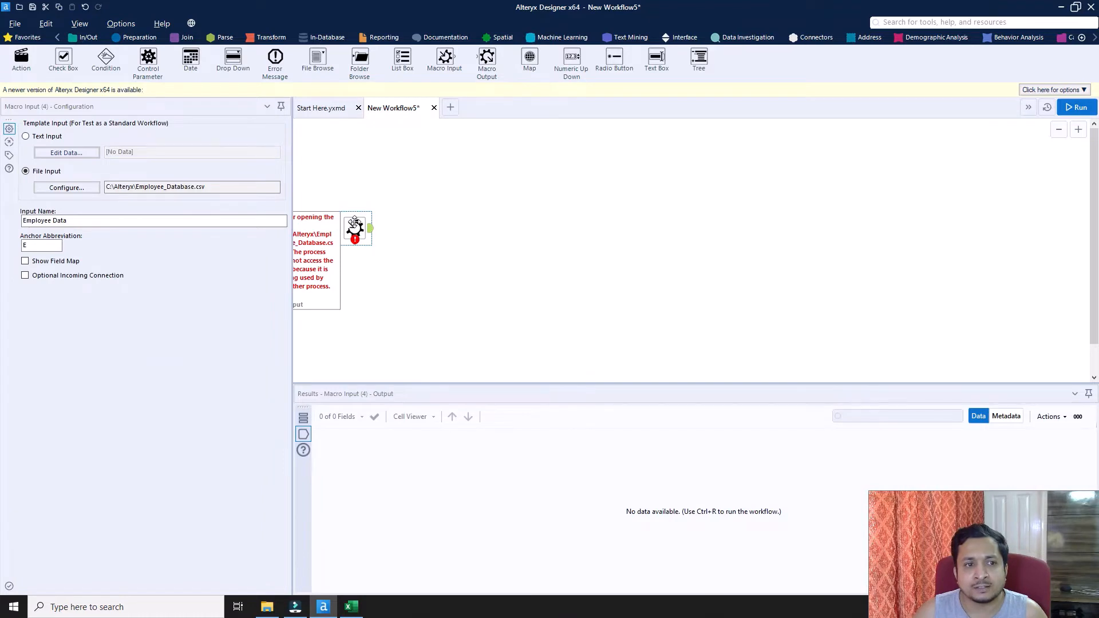
{"action": "left_click", "coordinate": [402, 224]}
{"action": "left_click", "coordinate": [355, 227]}
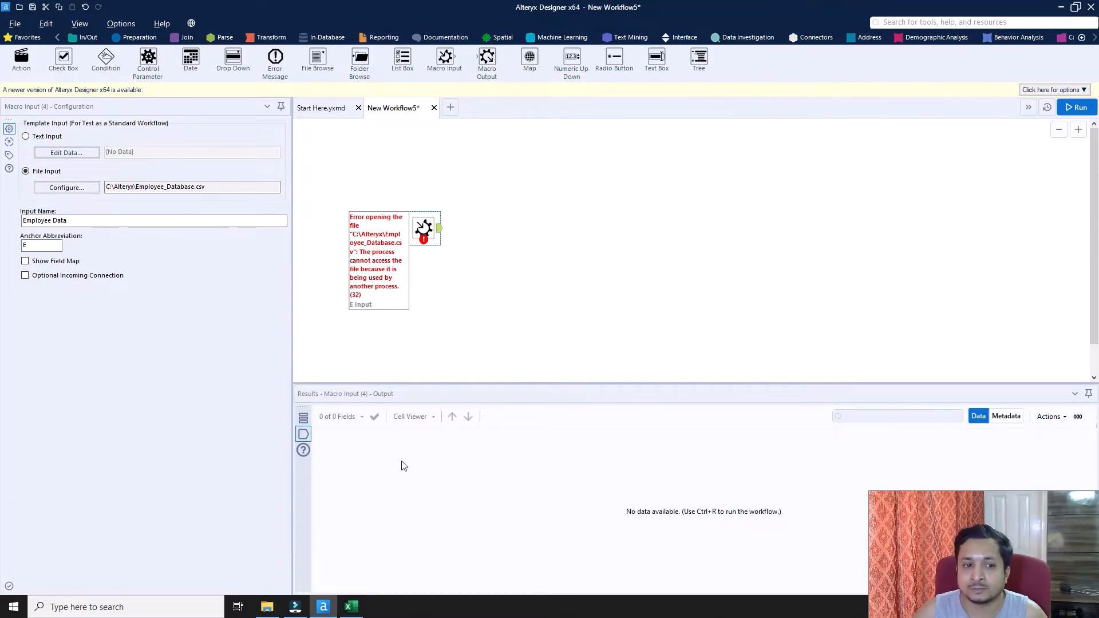
Step: Close Employee_Database.csv in Excel without saving and run the Alteryx workflow again
{"action": "left_click", "coordinate": [351, 608]}
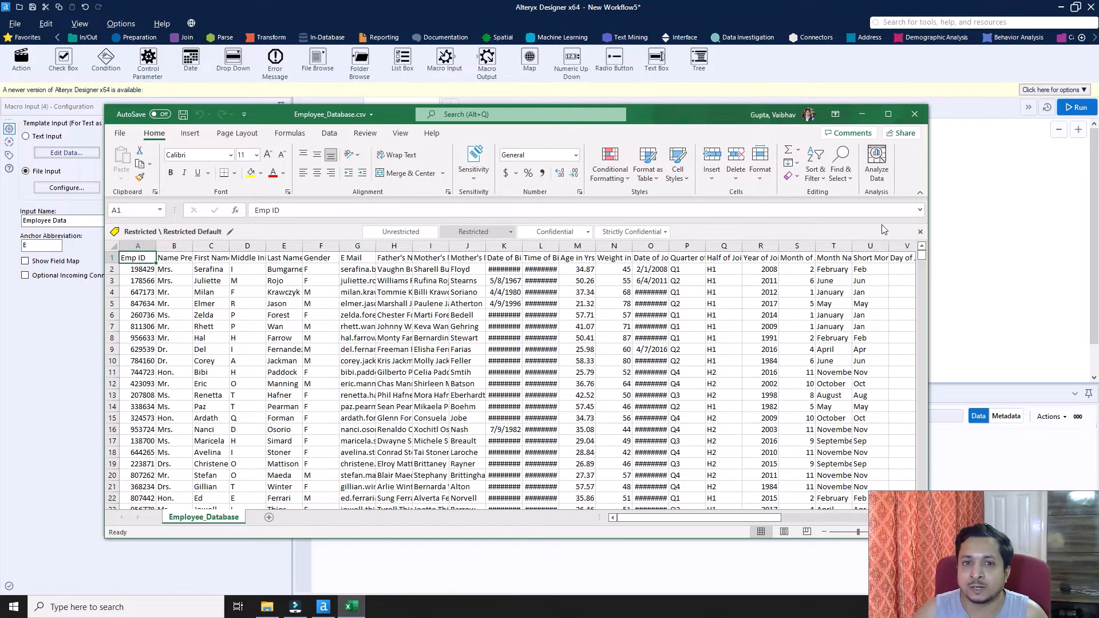
{"action": "left_click", "coordinate": [917, 116]}
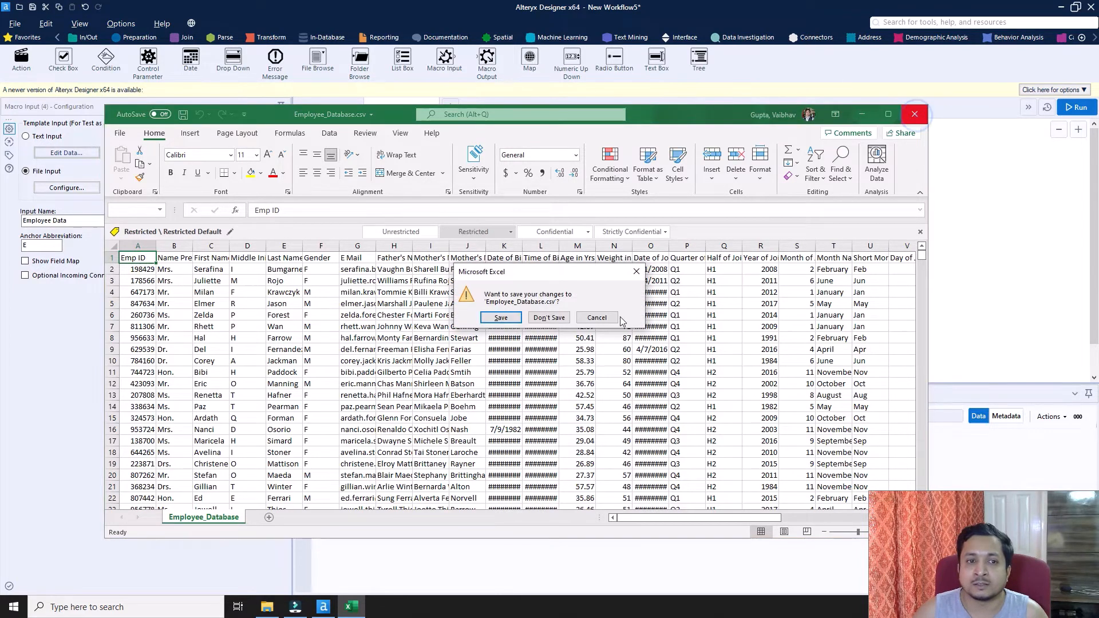
{"action": "left_click", "coordinate": [547, 316]}
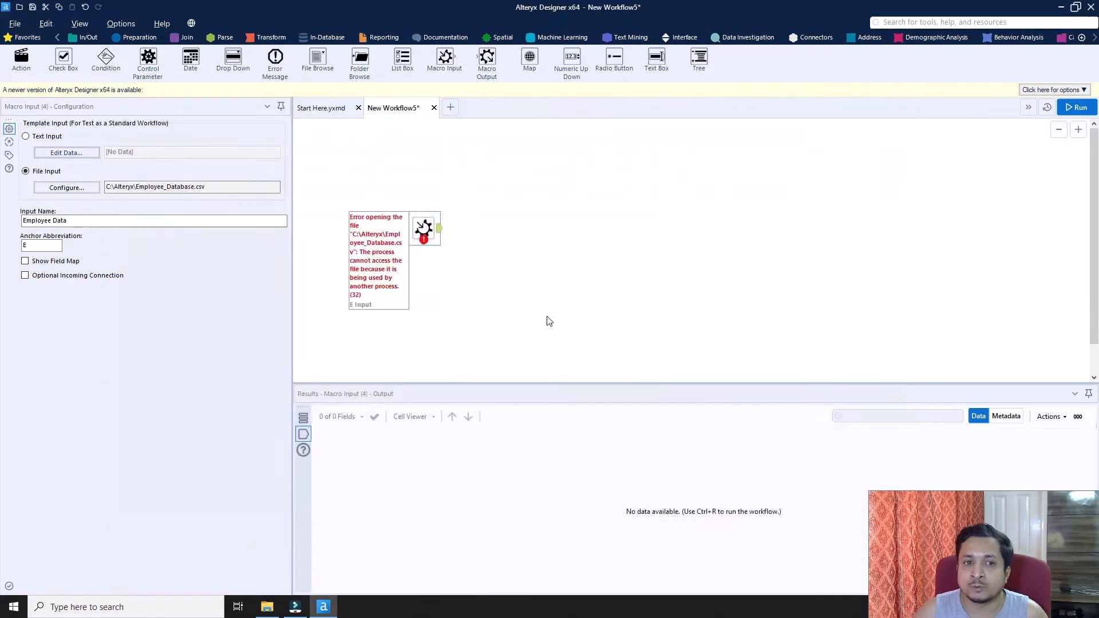
{"action": "left_click", "coordinate": [517, 290]}
{"action": "key", "text": "ctrl+r"}
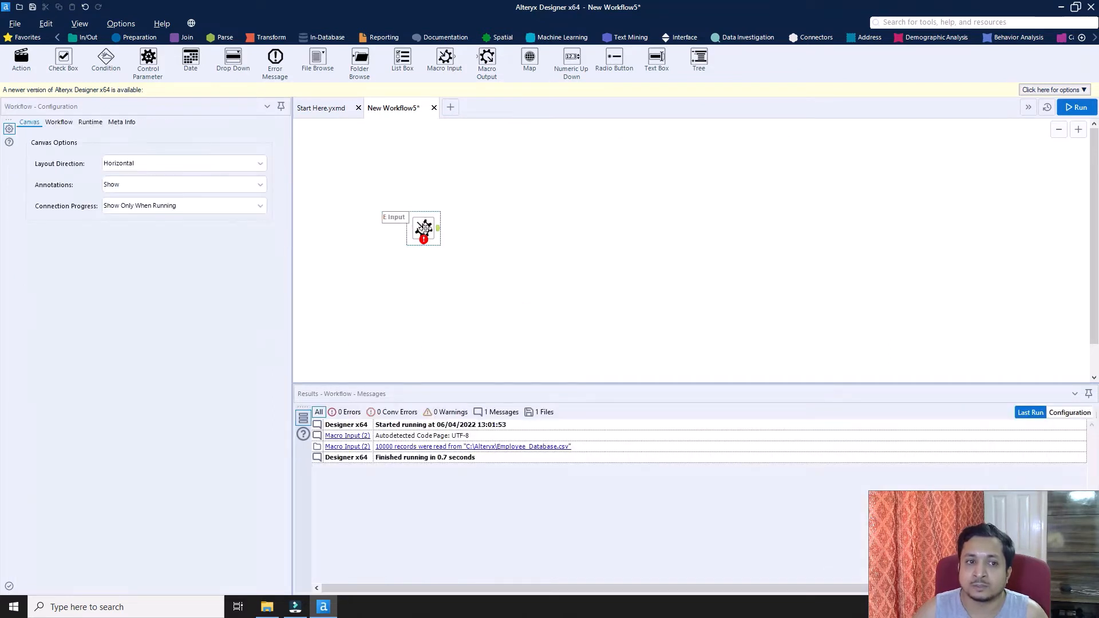
Step: Run the workflow with the Macro Input tool selected to load the employee data, and dismiss the completion message
{"action": "left_click", "coordinate": [424, 228]}
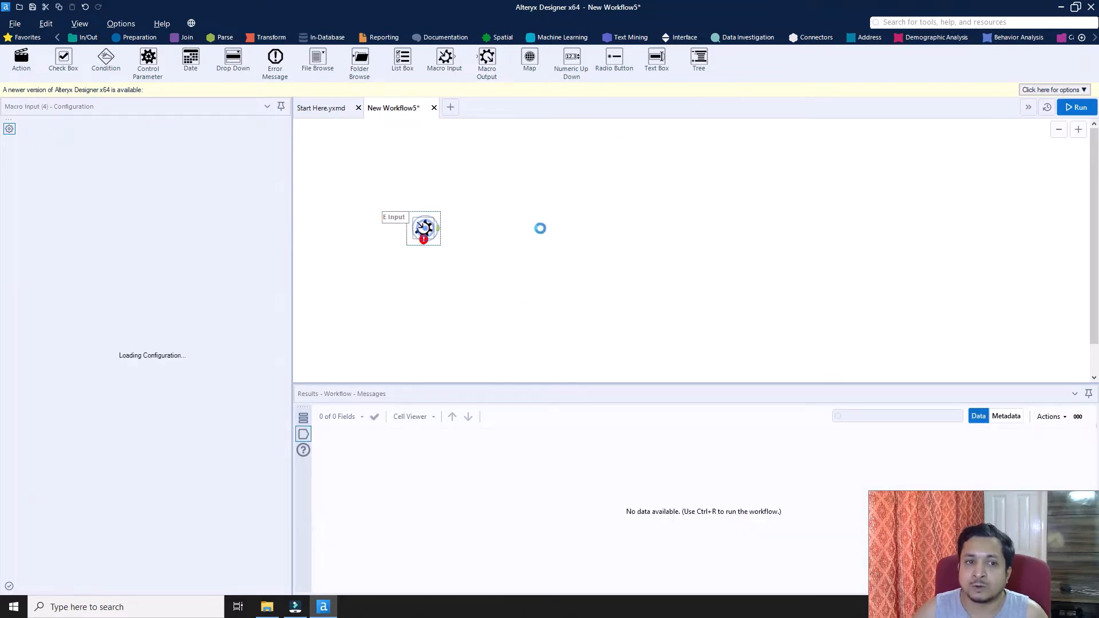
{"action": "left_click", "coordinate": [1071, 112]}
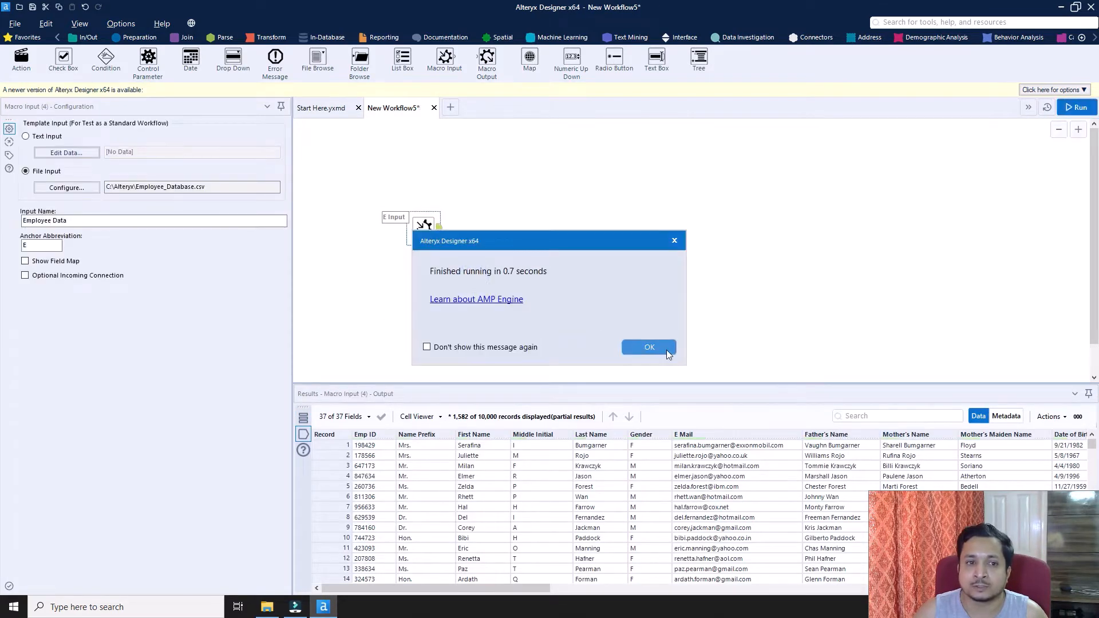
{"action": "left_click", "coordinate": [649, 347]}
{"action": "left_click", "coordinate": [484, 246]}
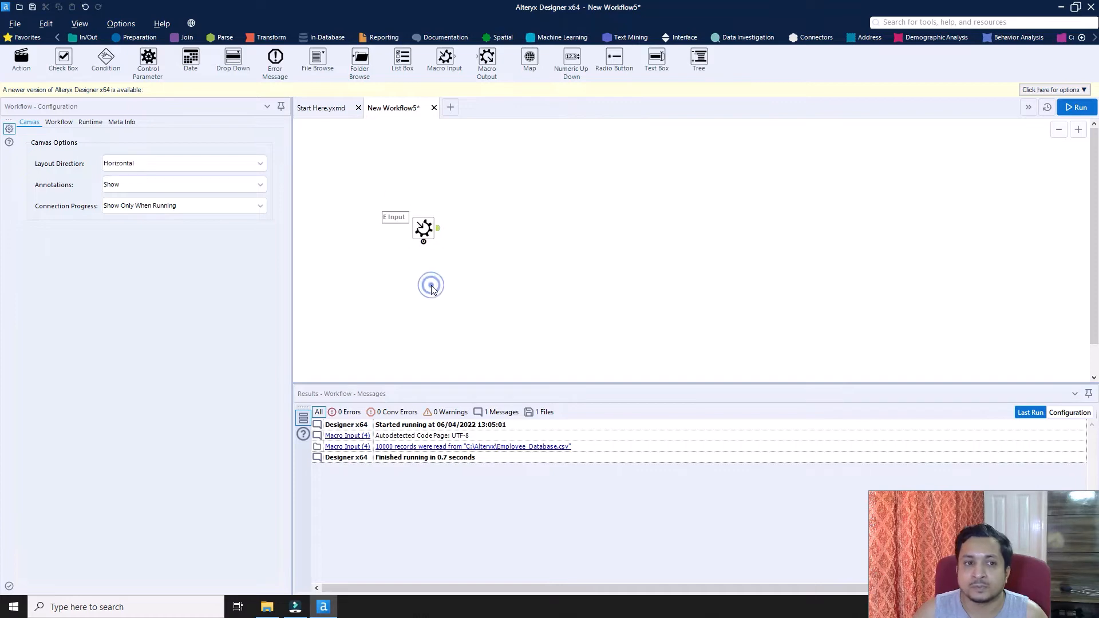
Step: Connect a Formula tool to the Macro Input's output and choose Salary as its output column
{"action": "left_click", "coordinate": [427, 230]}
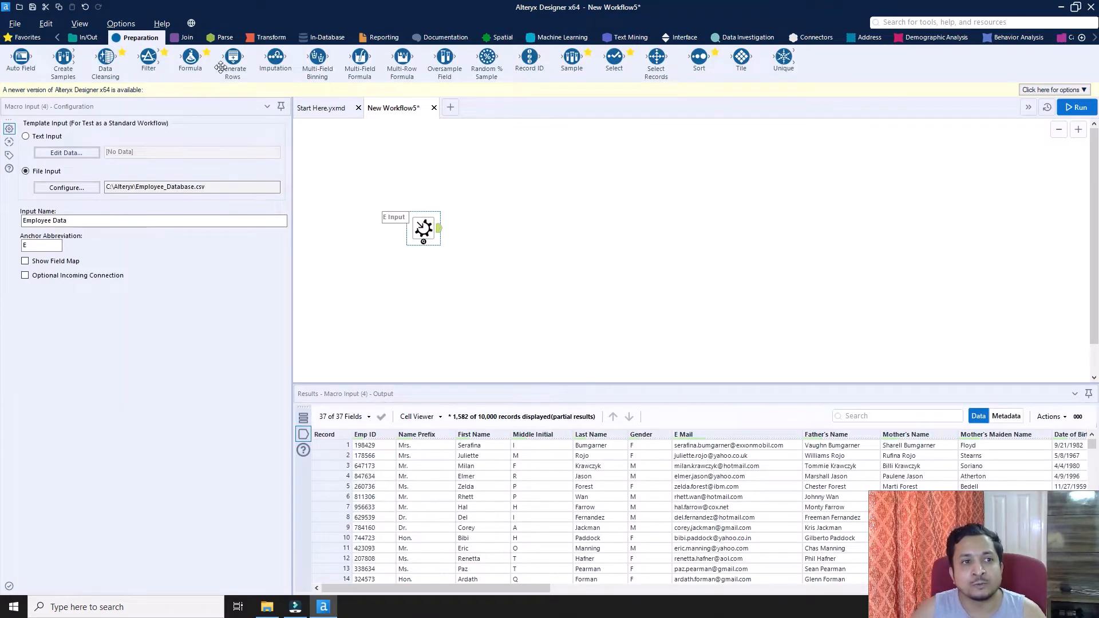
{"action": "left_click_drag", "start_coordinate": [190, 57], "coordinate": [480, 228]}
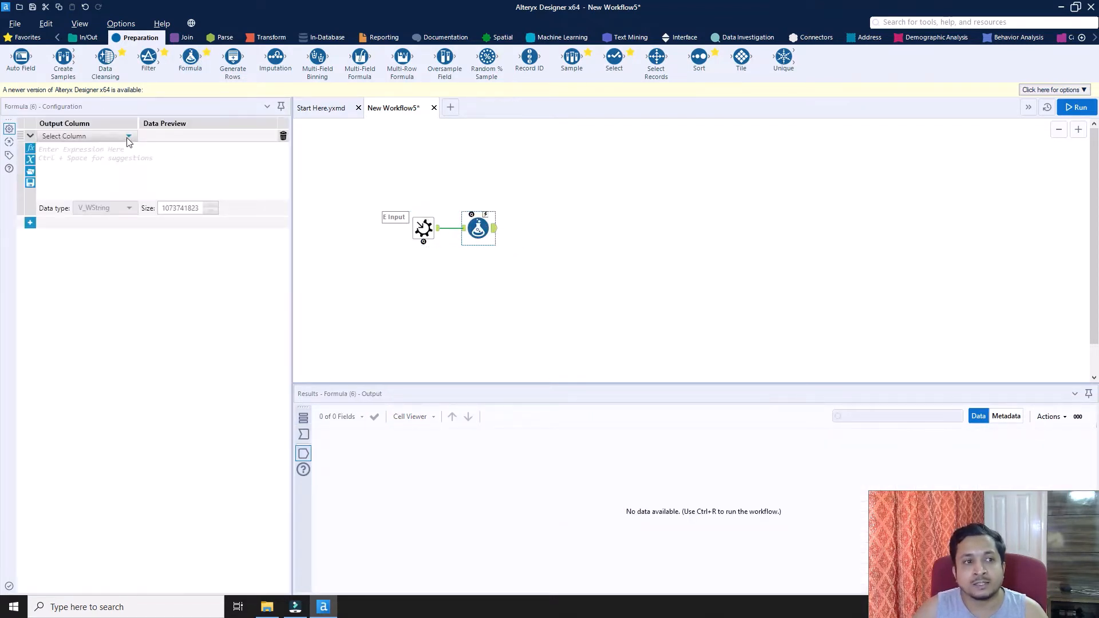
{"action": "left_click", "coordinate": [128, 138]}
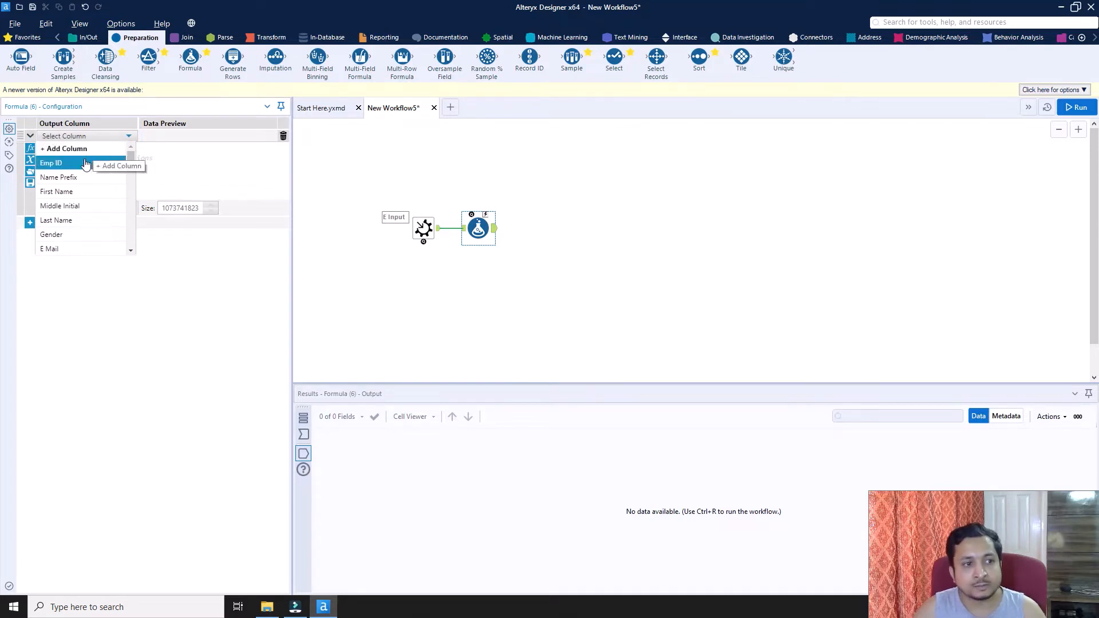
{"action": "scroll", "coordinate": [81, 213], "scroll_direction": "down", "scroll_amount": 2}
{"action": "scroll", "coordinate": [80, 213], "scroll_direction": "down", "scroll_amount": 5}
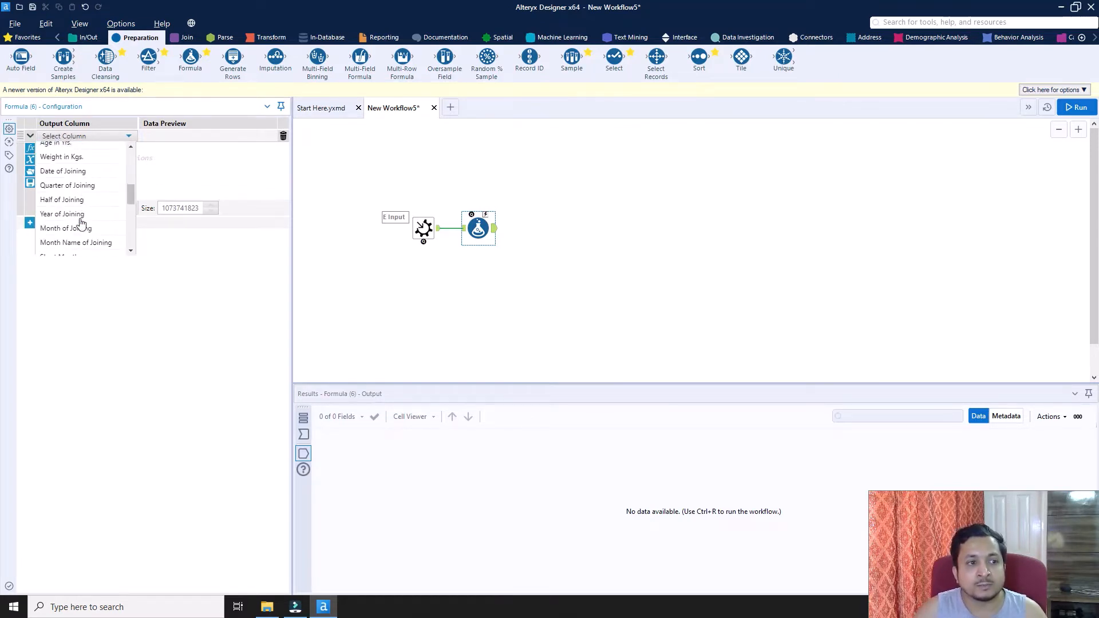
{"action": "scroll", "coordinate": [80, 224], "scroll_direction": "down", "scroll_amount": 2}
{"action": "left_click", "coordinate": [73, 181]}
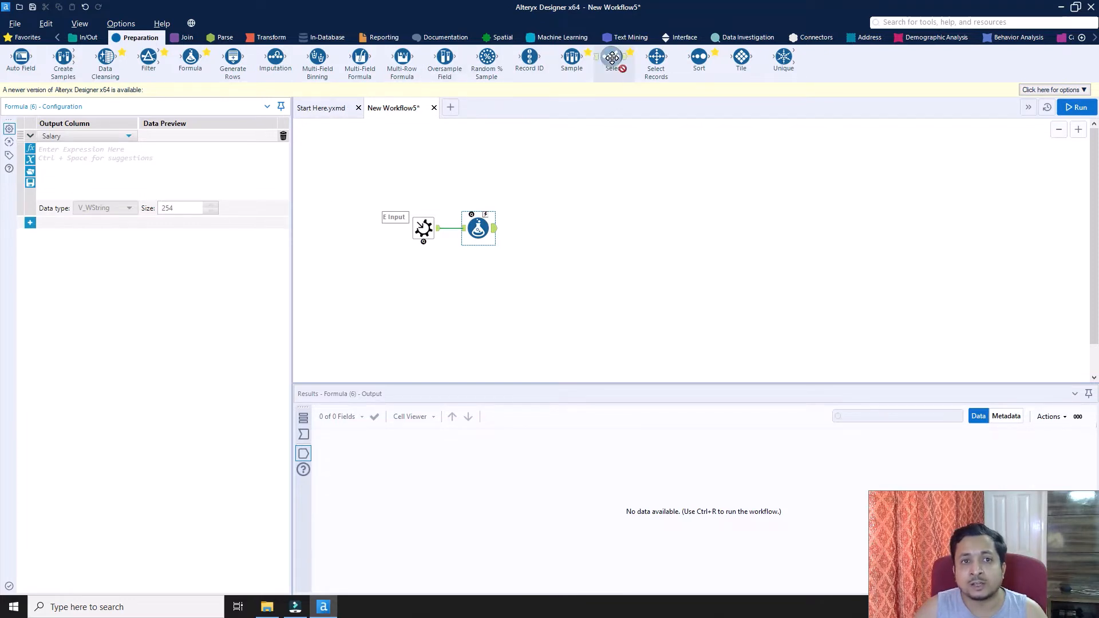
Step: Insert a Select tool between the Macro Input and the Formula tool and set the Salary field's type to Int64
{"action": "left_click_drag", "start_coordinate": [615, 56], "coordinate": [461, 229]}
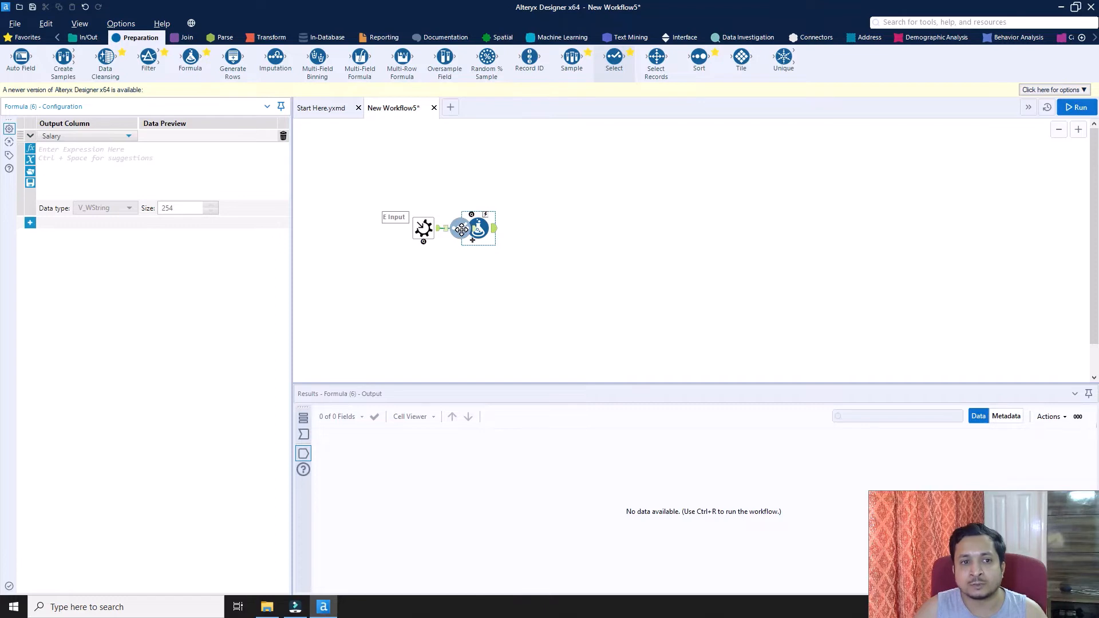
{"action": "left_click_drag", "start_coordinate": [462, 230], "coordinate": [461, 229]}
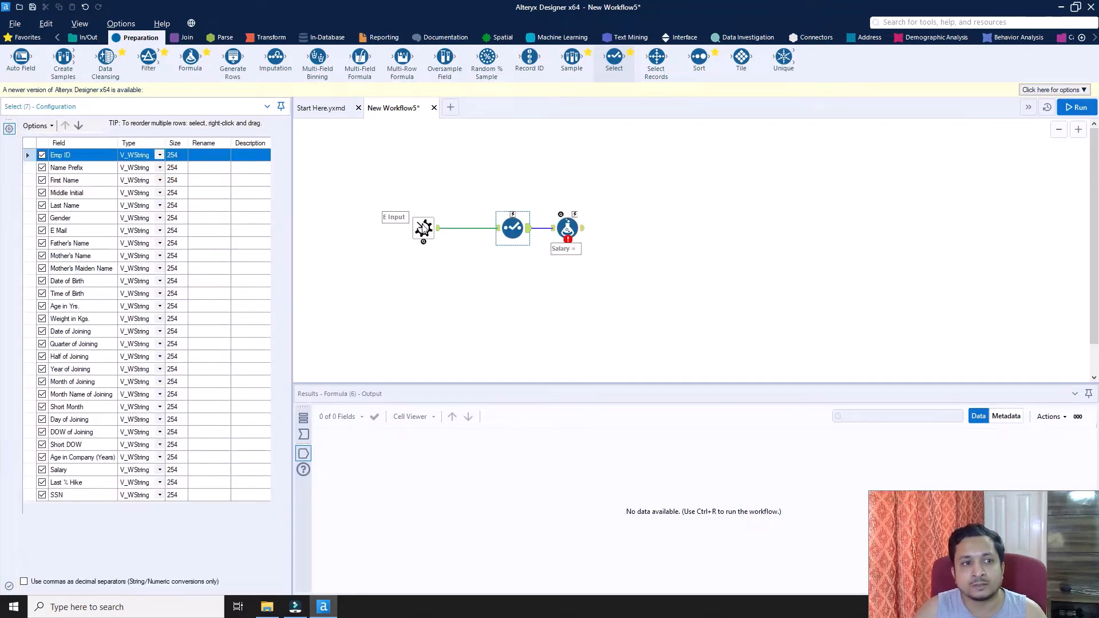
{"action": "scroll", "coordinate": [101, 293], "scroll_direction": "down", "scroll_amount": 2}
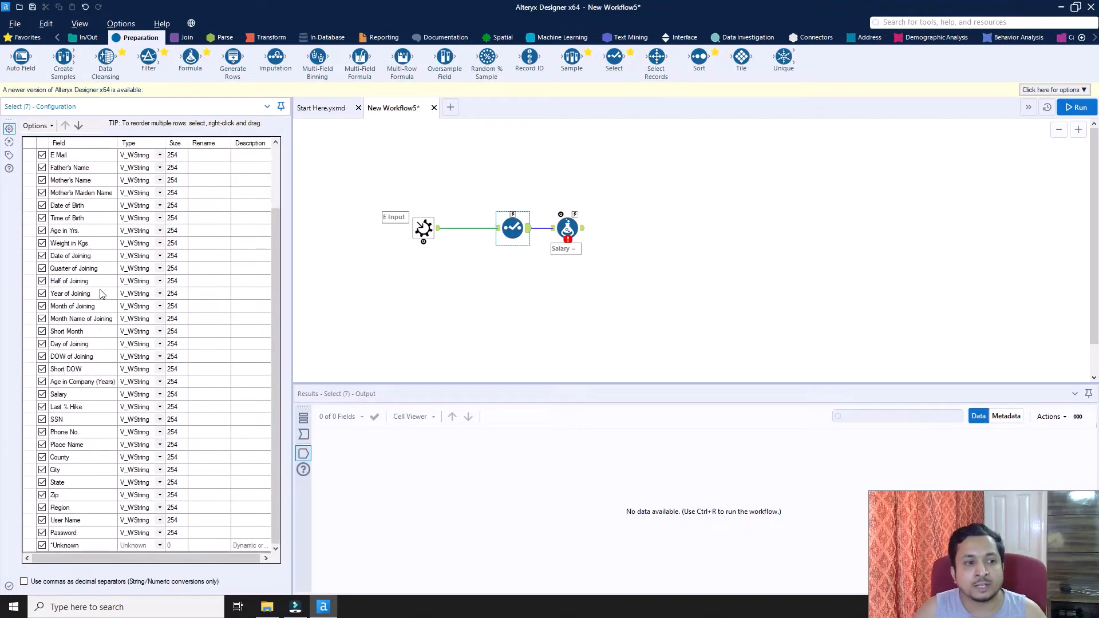
{"action": "left_click", "coordinate": [159, 395]}
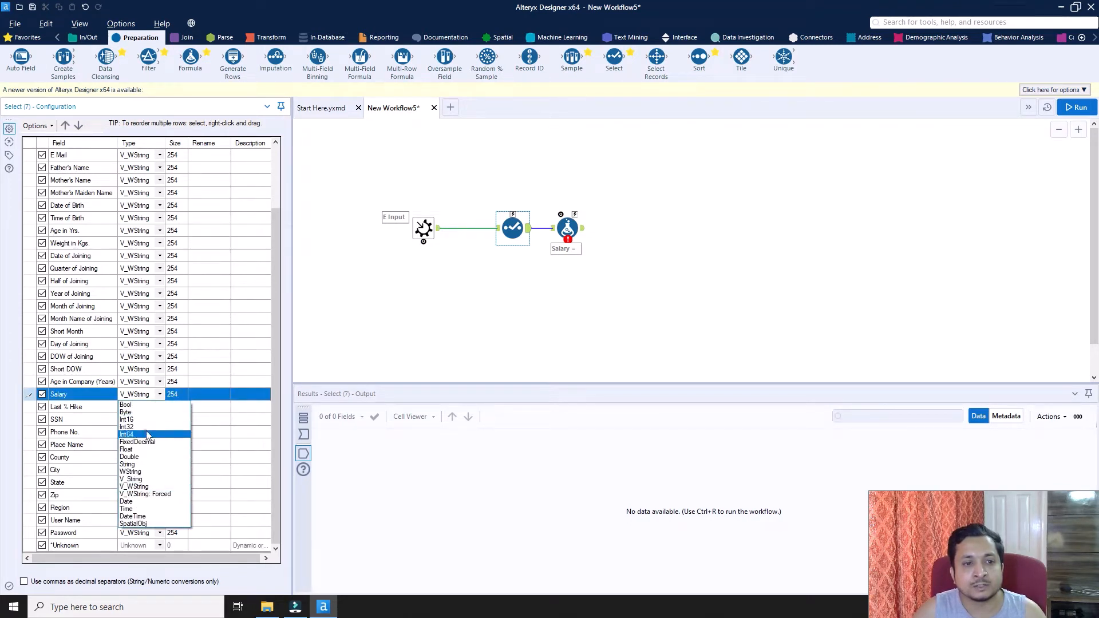
{"action": "left_click", "coordinate": [145, 435]}
{"action": "left_click", "coordinate": [482, 296]}
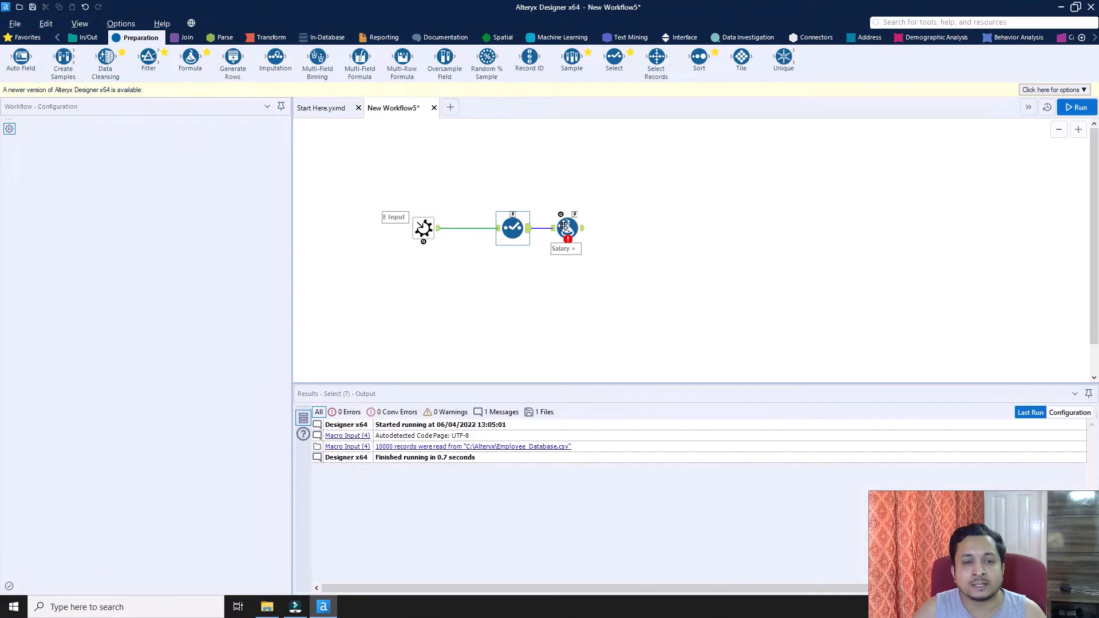
Step: Enter the expression [Salary]*10 for the Salary column in the Formula tool
{"action": "left_click", "coordinate": [568, 228]}
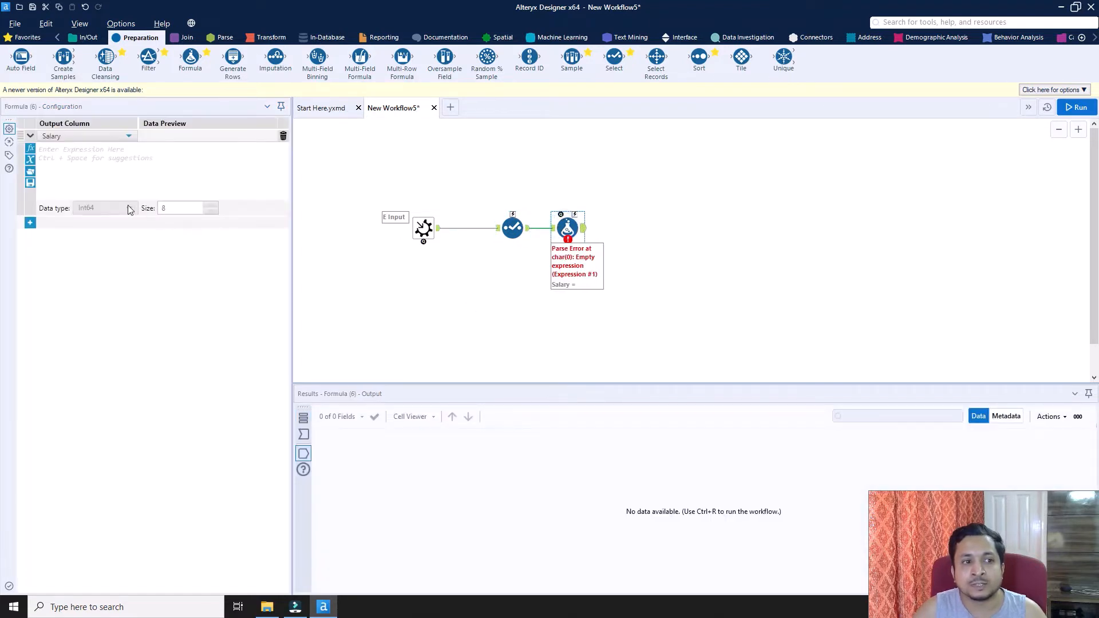
{"action": "left_click", "coordinate": [135, 175]}
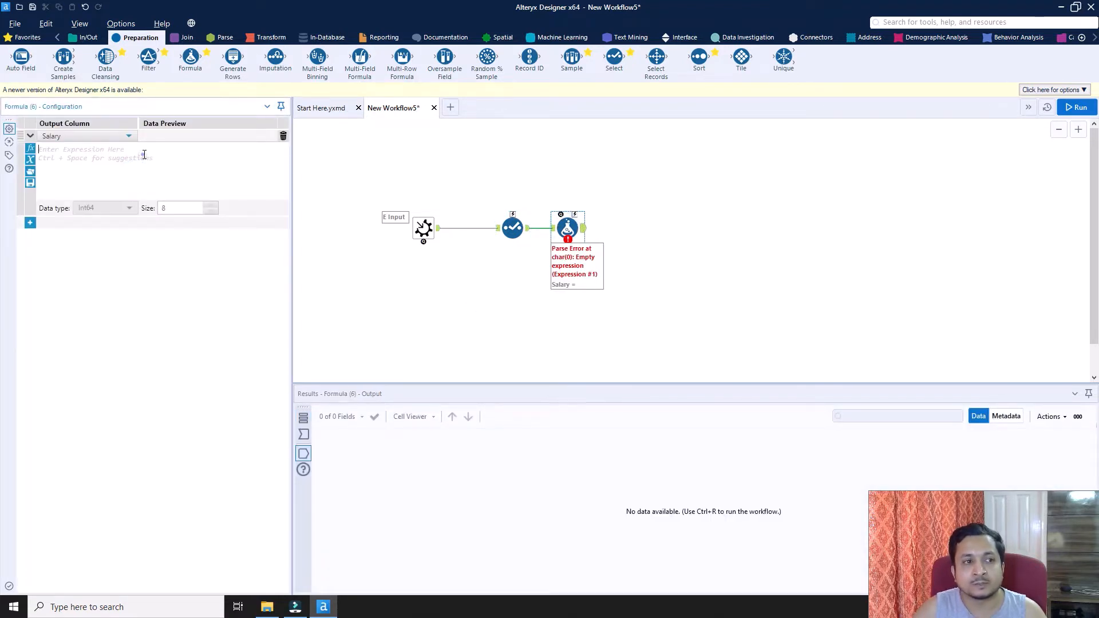
{"action": "left_click", "coordinate": [144, 155]}
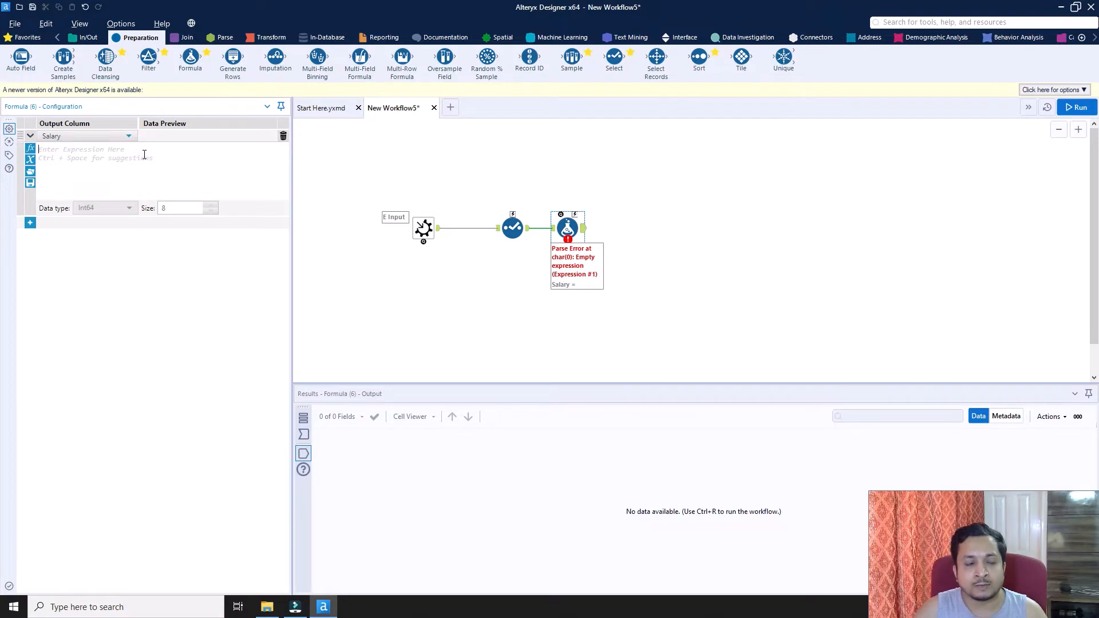
{"action": "left_click", "coordinate": [144, 155]}
{"action": "type", "text": "p"}
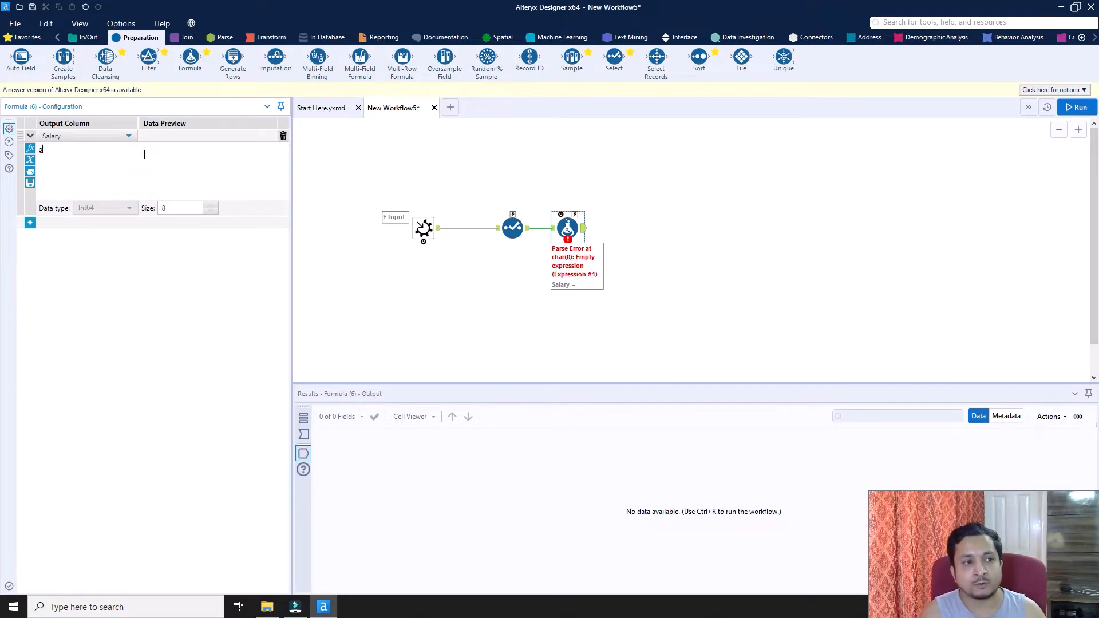
{"action": "key", "text": "BackSpace"}
{"action": "type", "text": "[sa"}
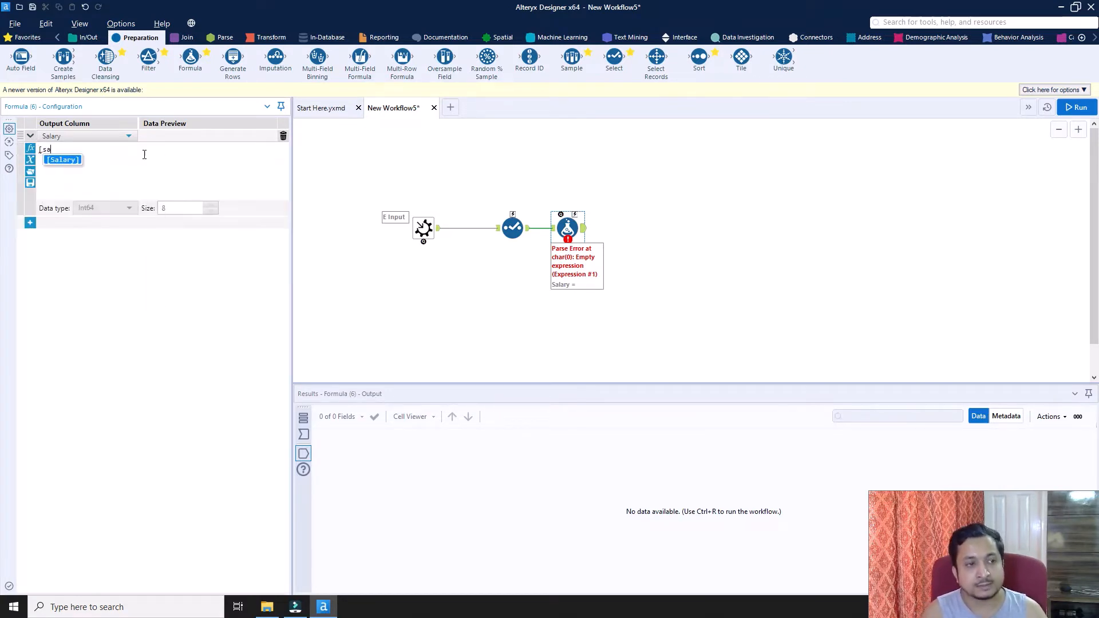
{"action": "type", "text": "l"}
{"action": "key", "text": "Return"}
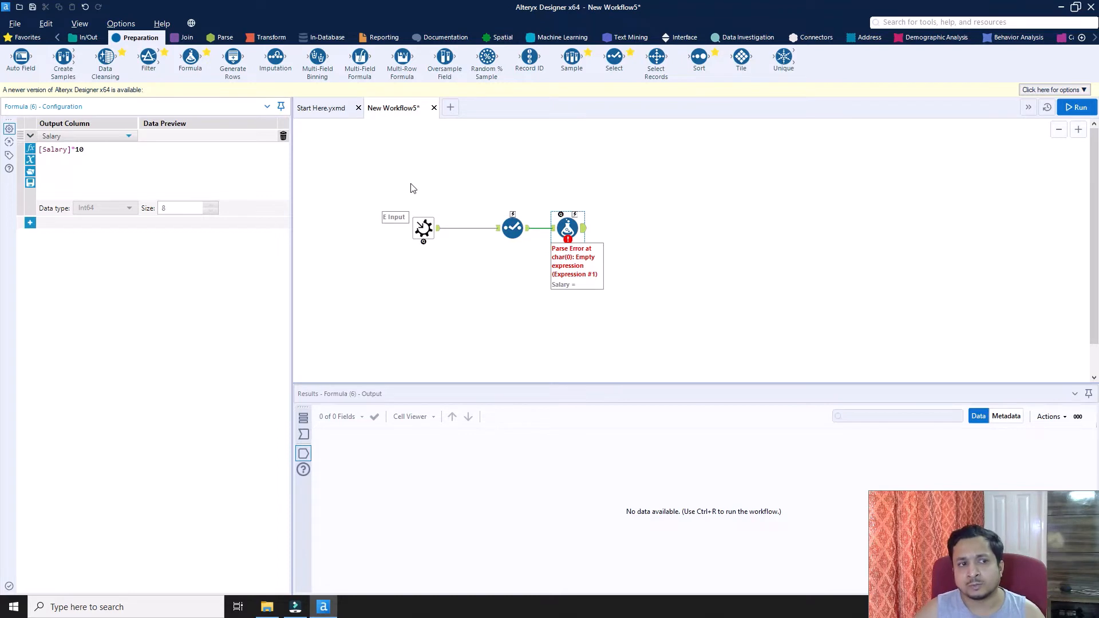
{"action": "double_click", "coordinate": [92, 149]}
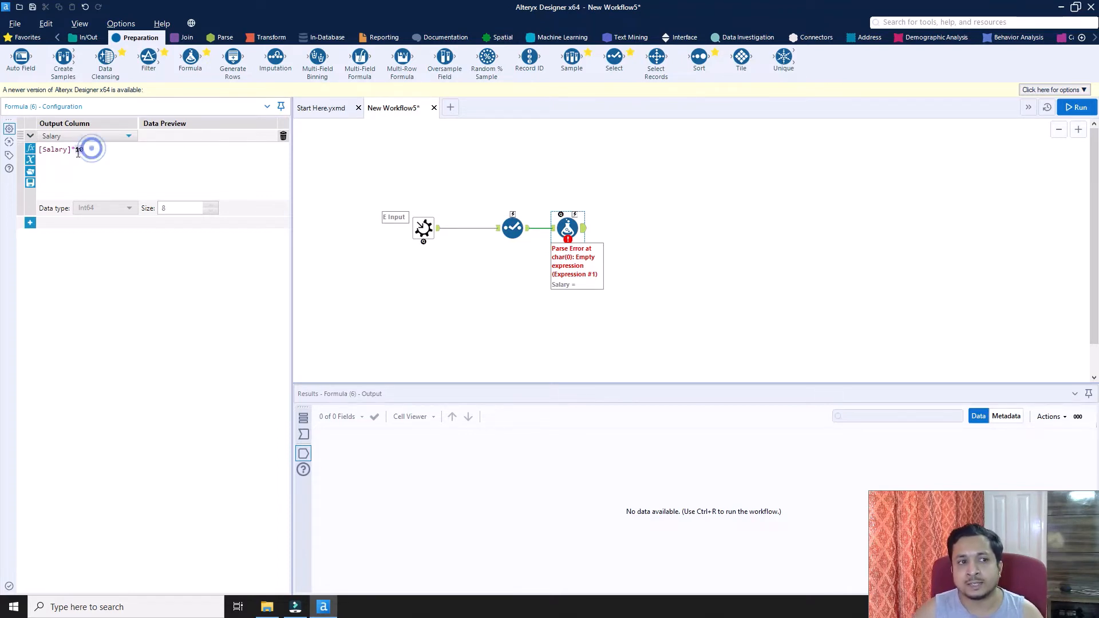
{"action": "left_click", "coordinate": [113, 150]}
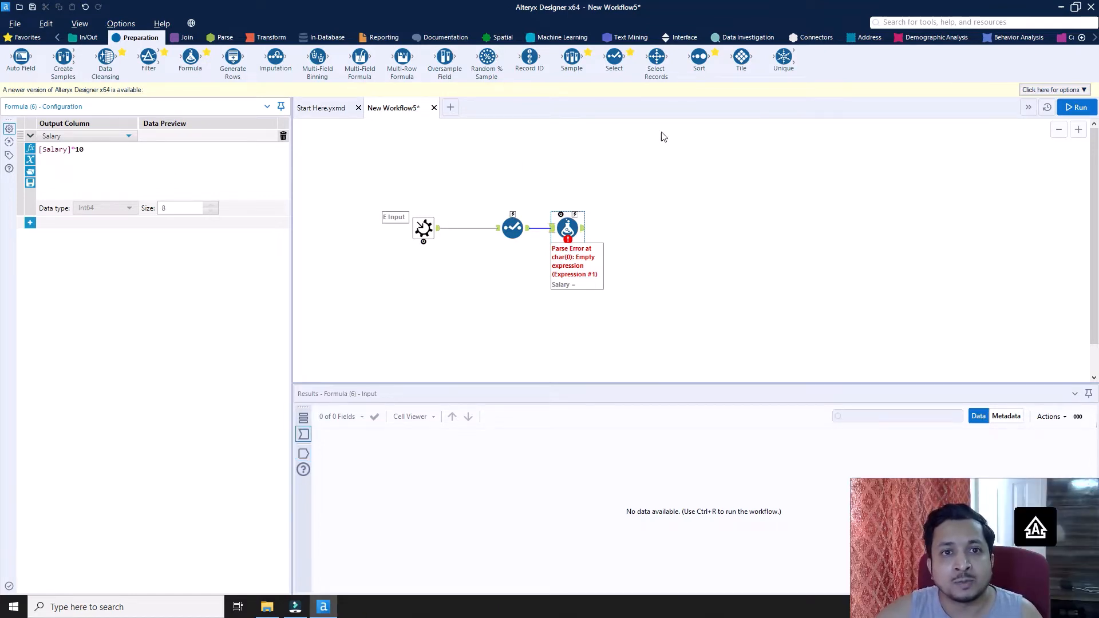
Step: Place a Drop Down interface tool above the Macro Input and set its displayed question text to Formula Selection
{"action": "left_click", "coordinate": [672, 40]}
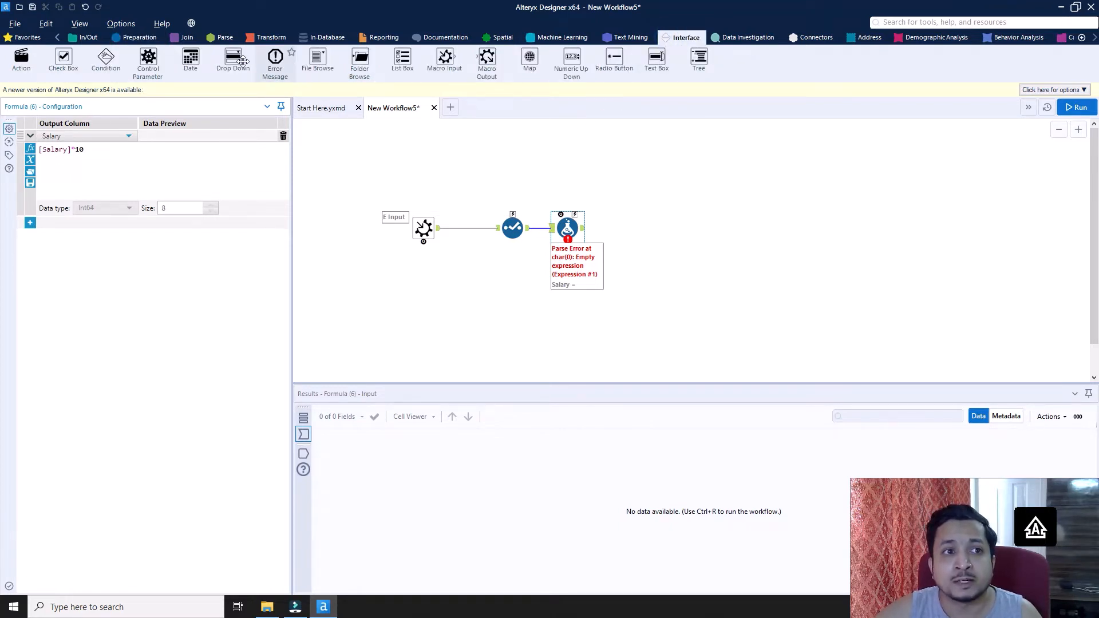
{"action": "left_click_drag", "start_coordinate": [233, 57], "coordinate": [433, 146]}
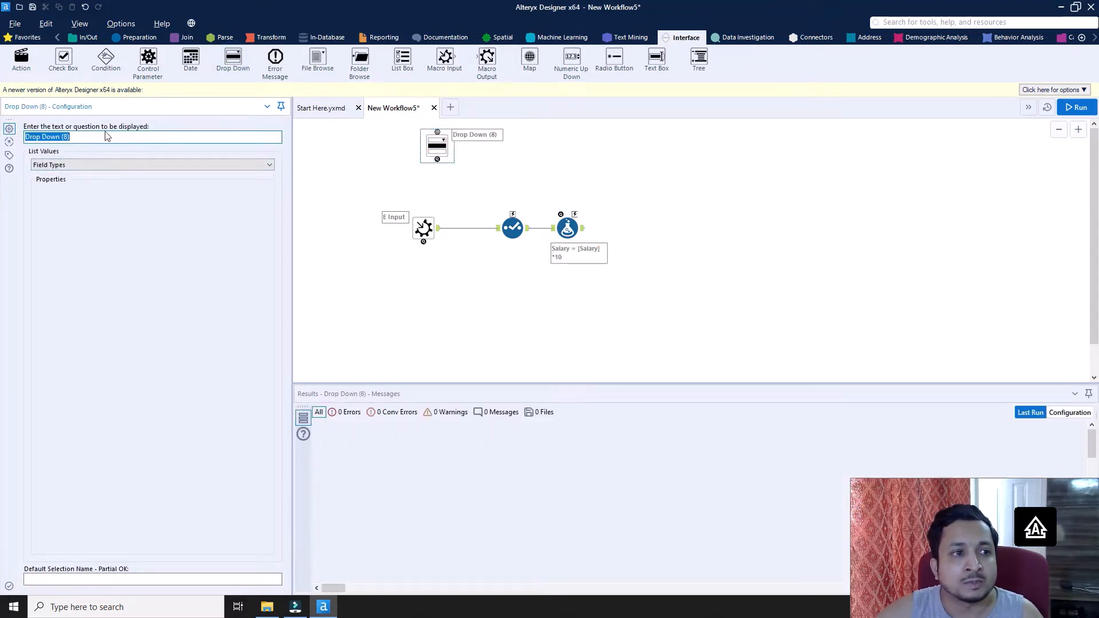
{"action": "left_click", "coordinate": [88, 136]}
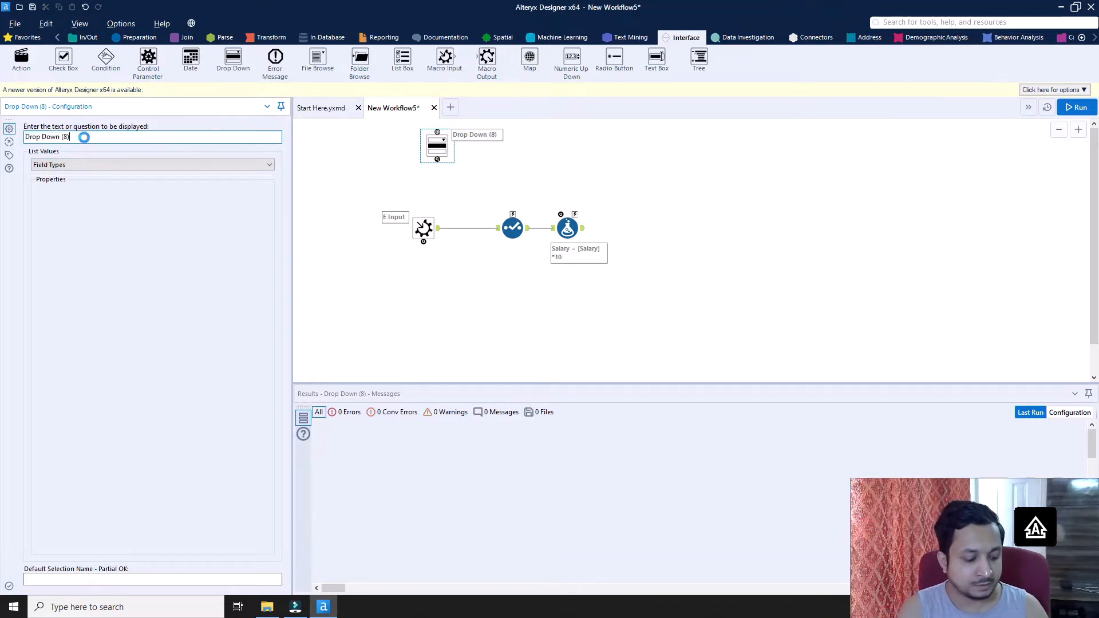
{"action": "key", "text": "ctrl+s"}
{"action": "key", "text": "Escape"}
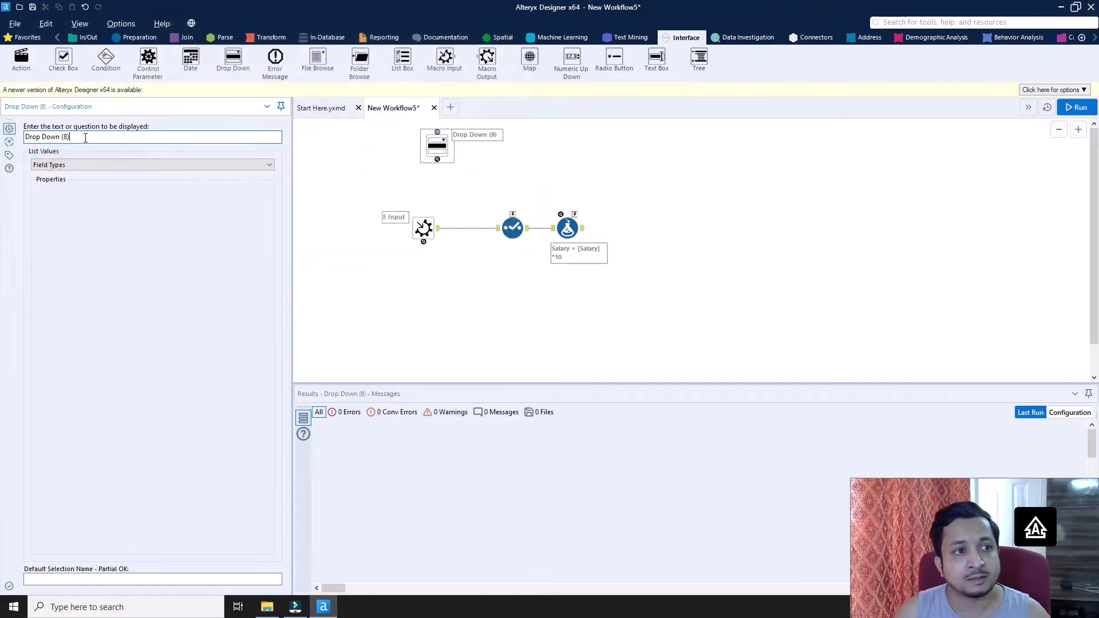
{"action": "key", "text": "ctrl+a"}
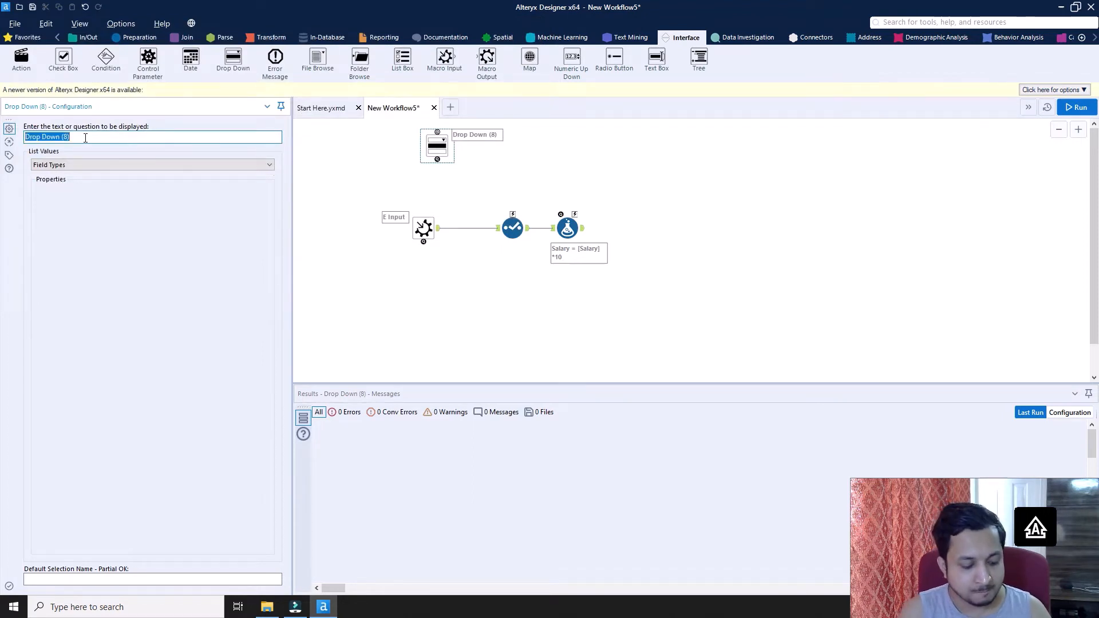
{"action": "type", "text": "Formul"}
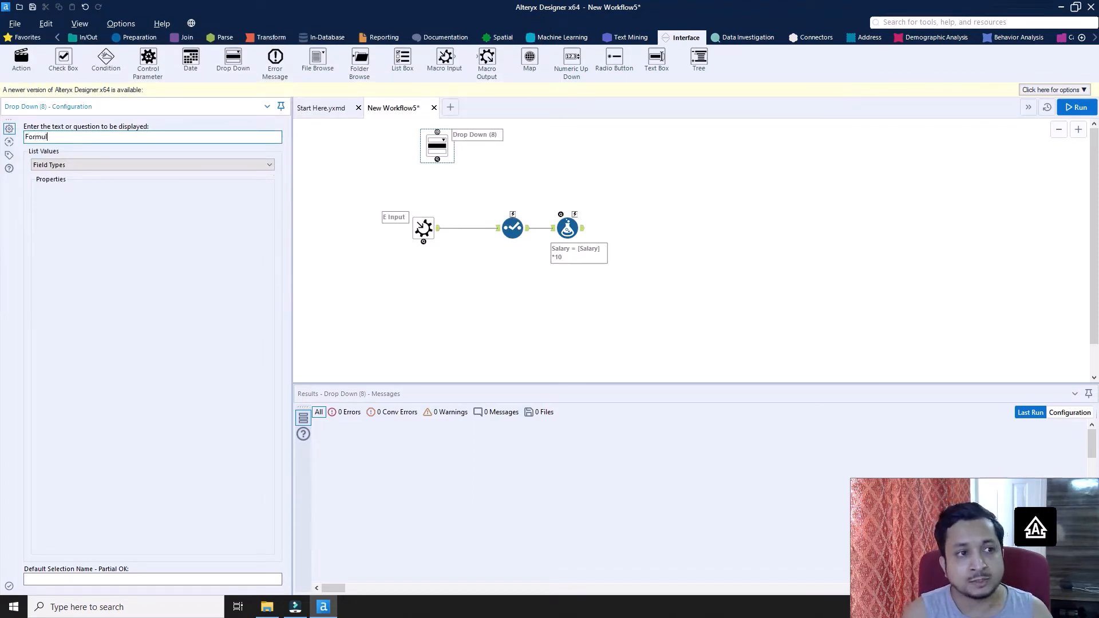
{"action": "type", "text": "a Selection"}
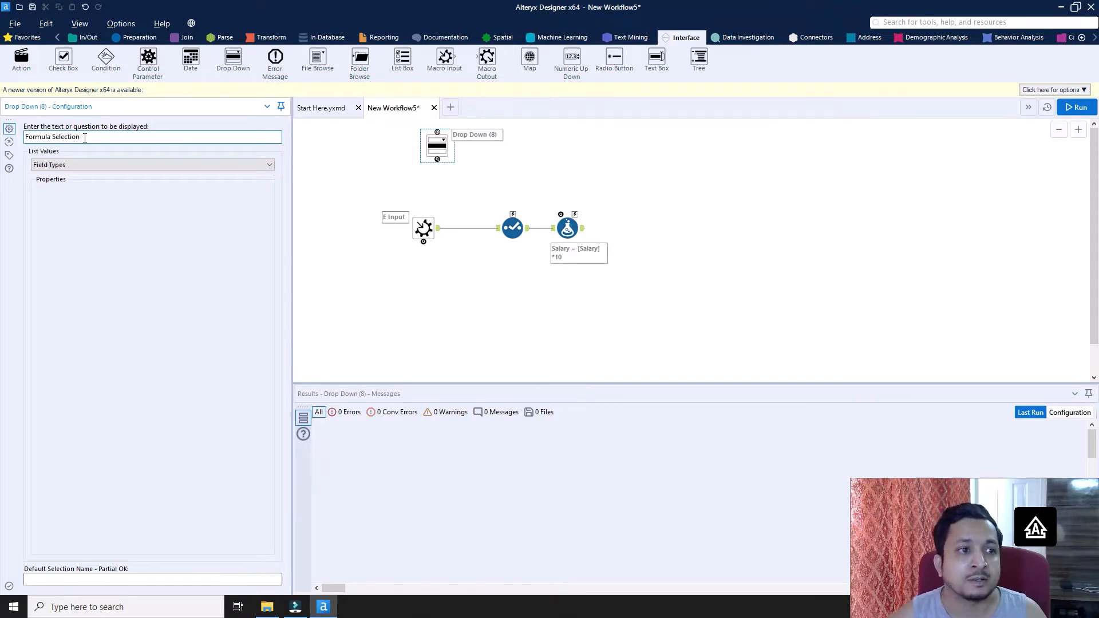
Step: Set the Drop Down's list values to manually set name:value pairs and check the multiplier in the Formula tool's Salary expression
{"action": "left_click", "coordinate": [129, 166]}
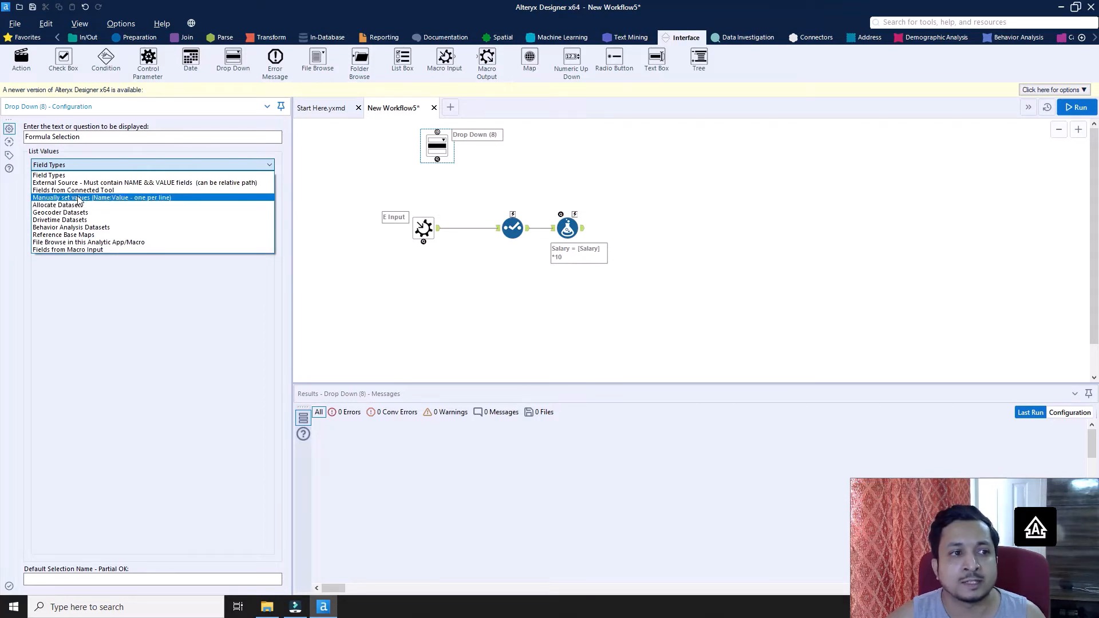
{"action": "left_click", "coordinate": [111, 197]}
{"action": "left_click", "coordinate": [569, 226]}
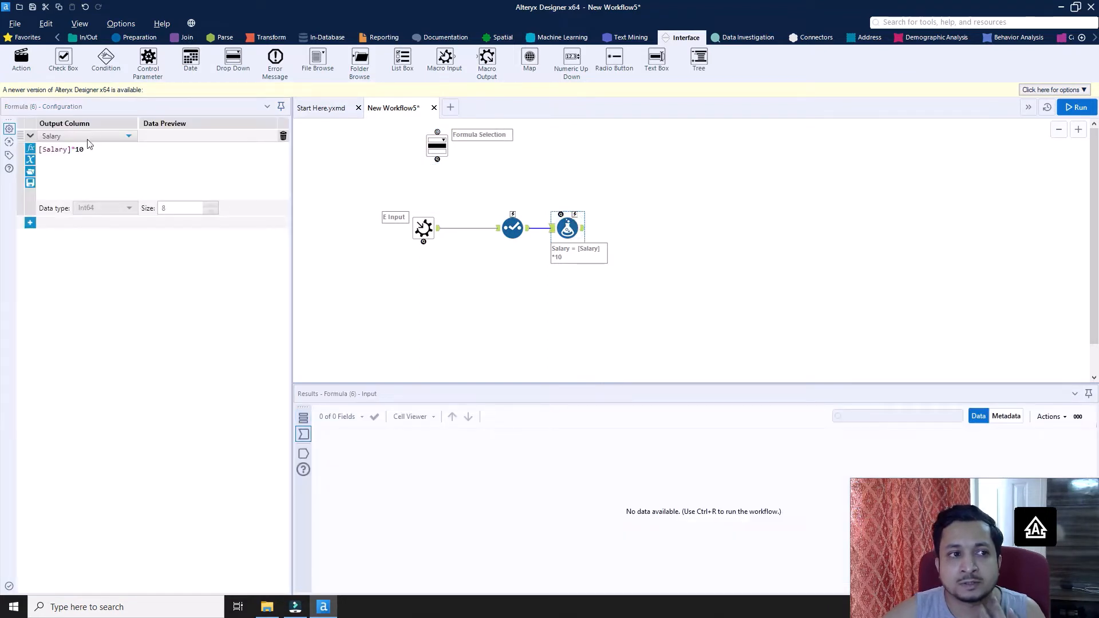
{"action": "double_click", "coordinate": [80, 150]}
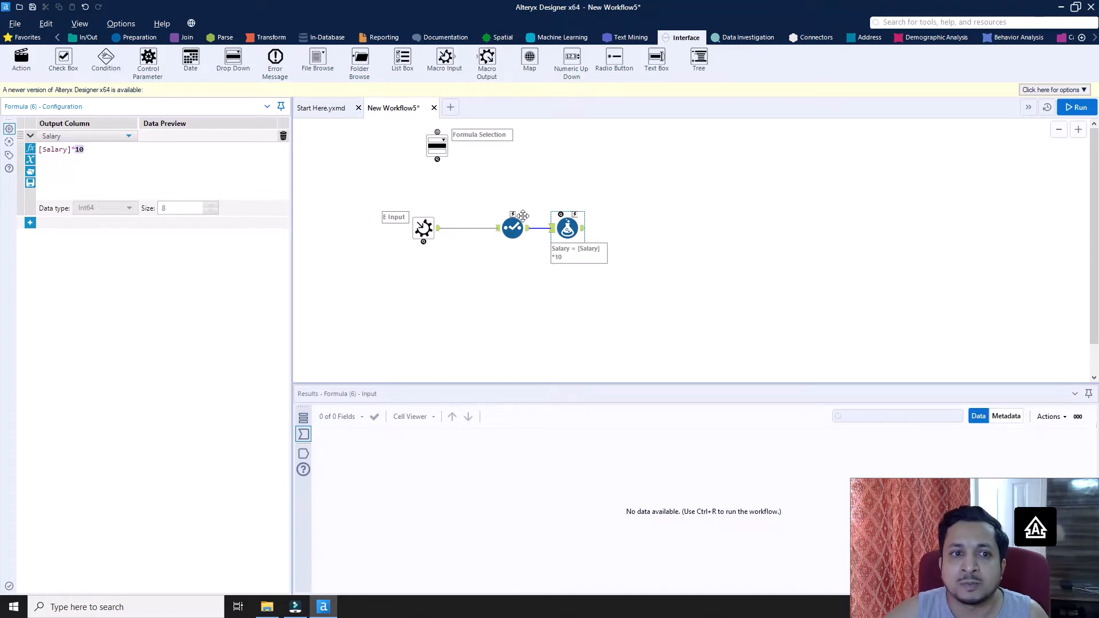
Step: Enter Formula1:12 and Formula2:13 as the first two lines of the Drop Down's manual values
{"action": "left_click", "coordinate": [437, 146]}
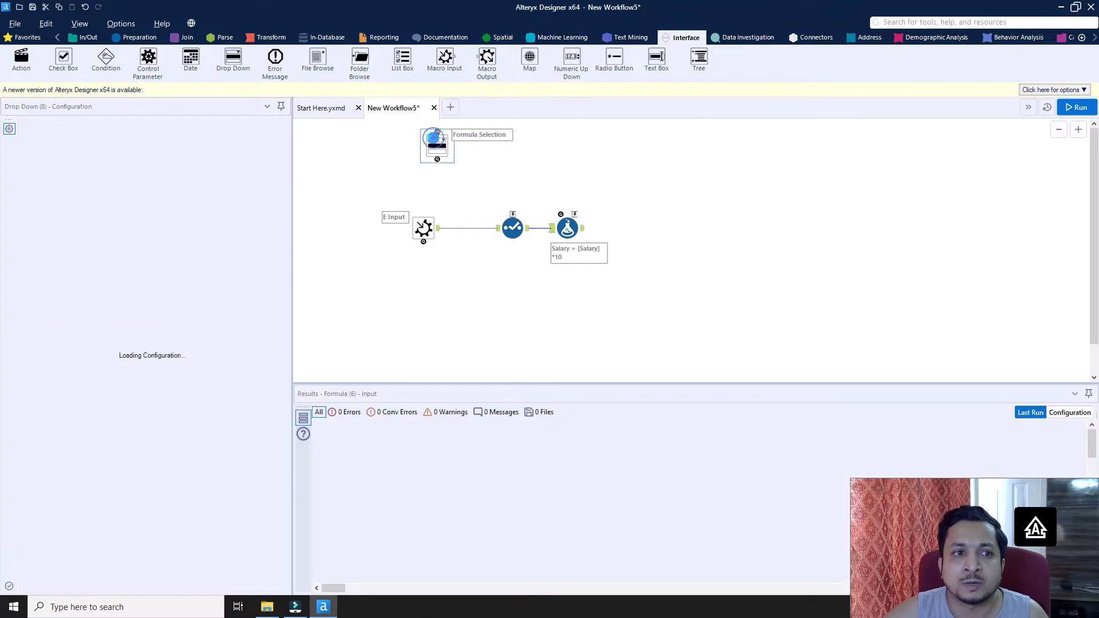
{"action": "left_click", "coordinate": [110, 202]}
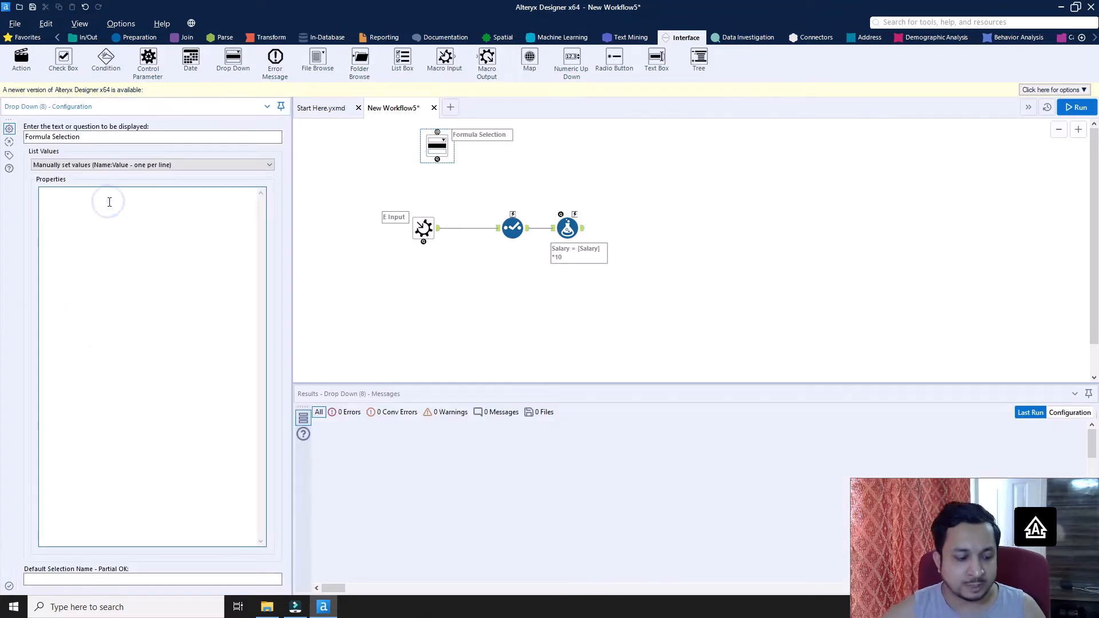
{"action": "type", "text": "F"}
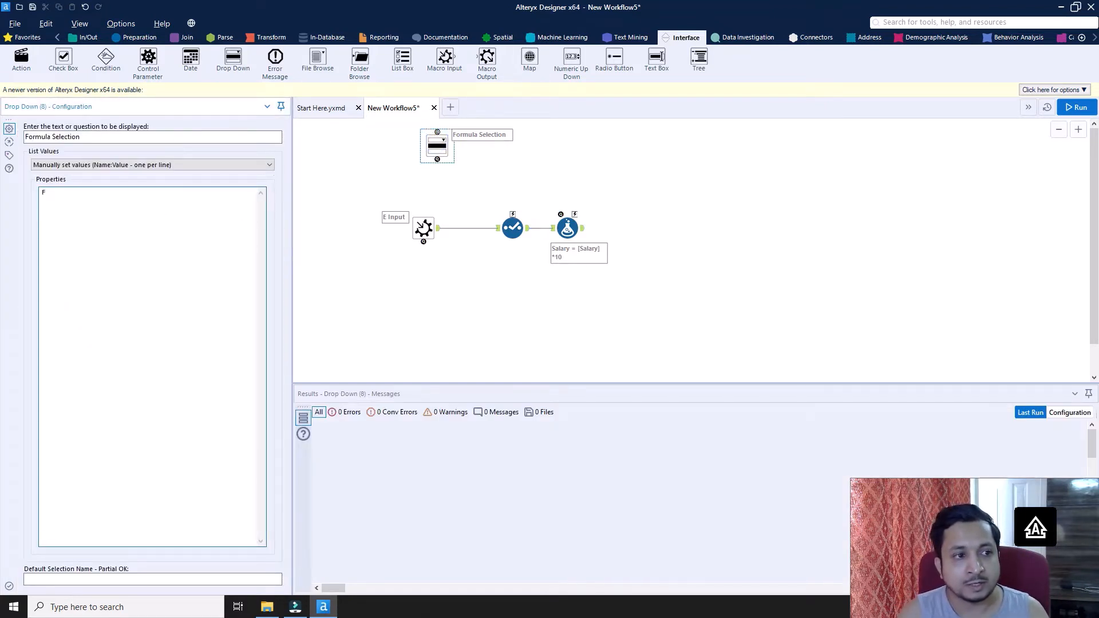
{"action": "type", "text": "ormula "}
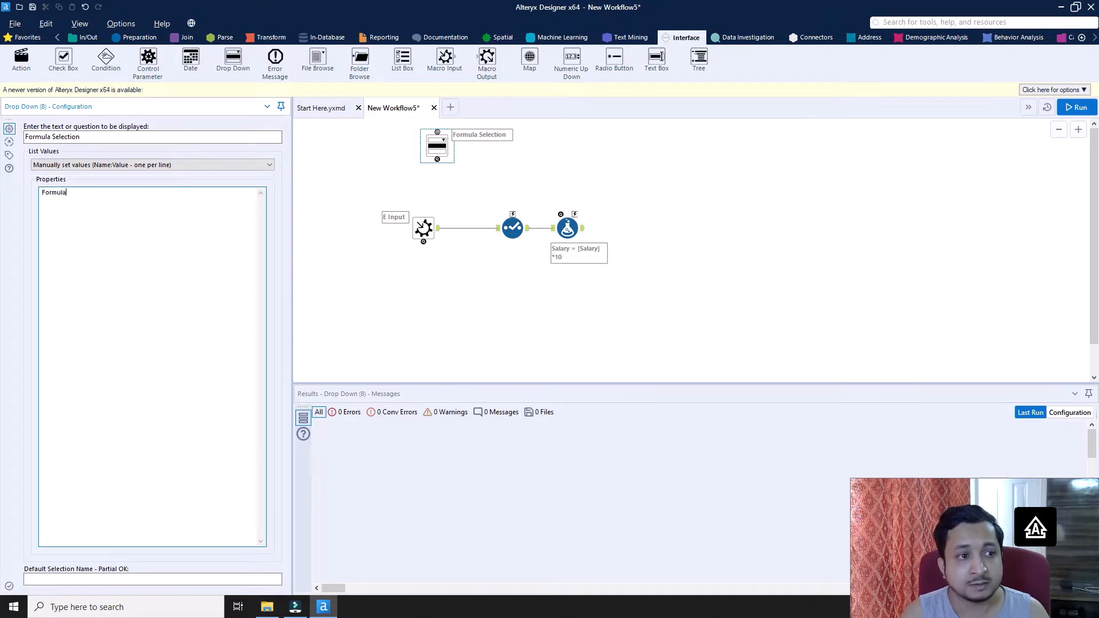
{"action": "type", "text": "1"}
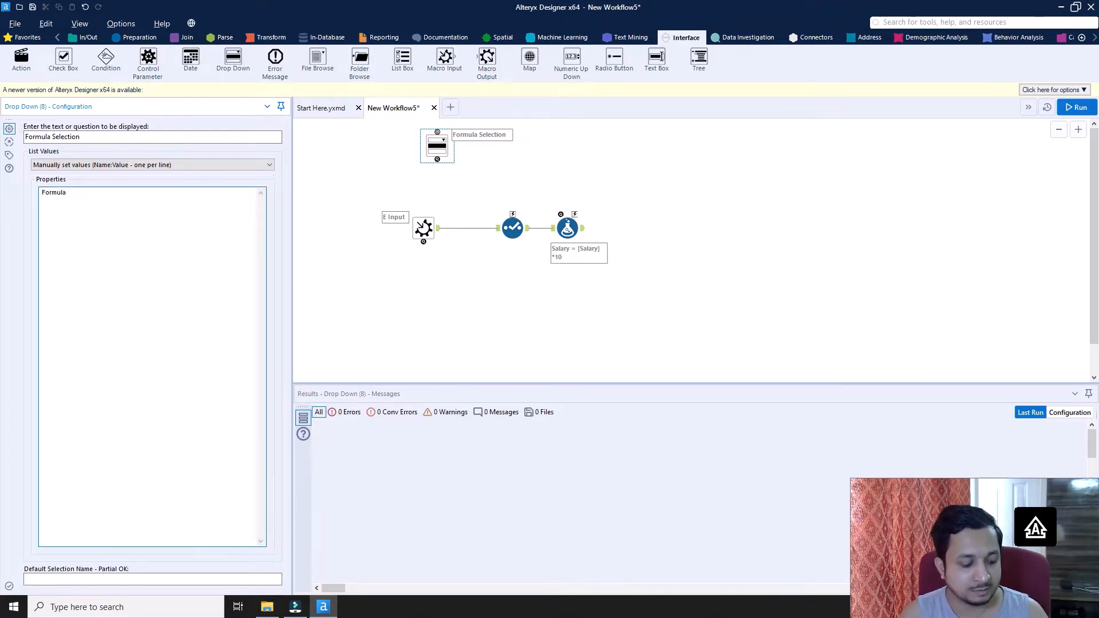
{"action": "type", "text": ":"}
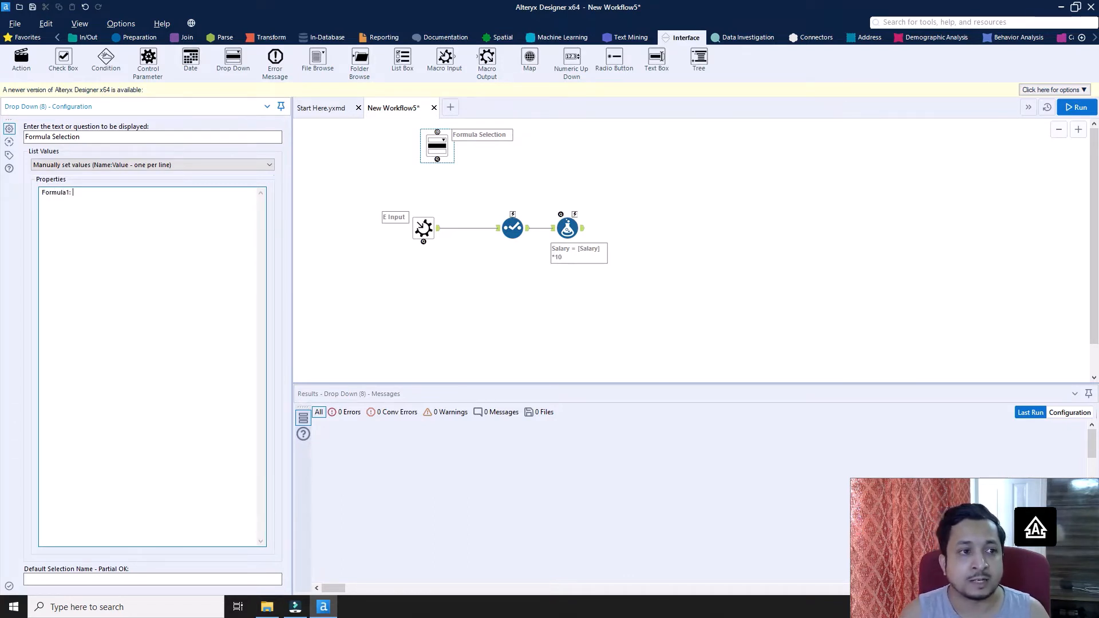
{"action": "type", "text": "12"}
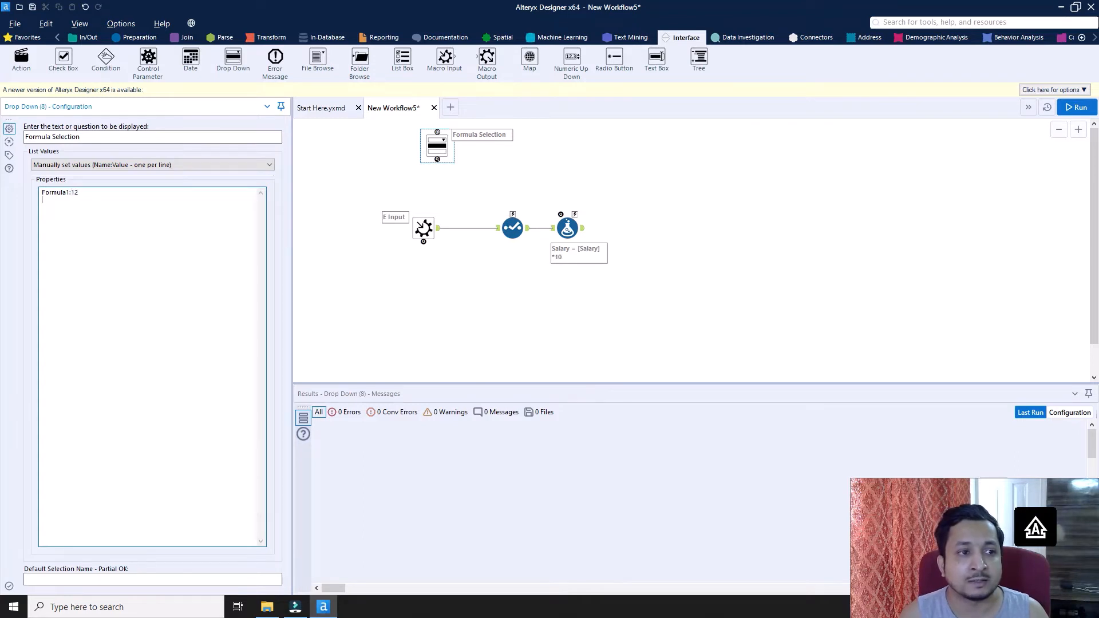
{"action": "key", "text": "Return"}
{"action": "type", "text": "Formula "}
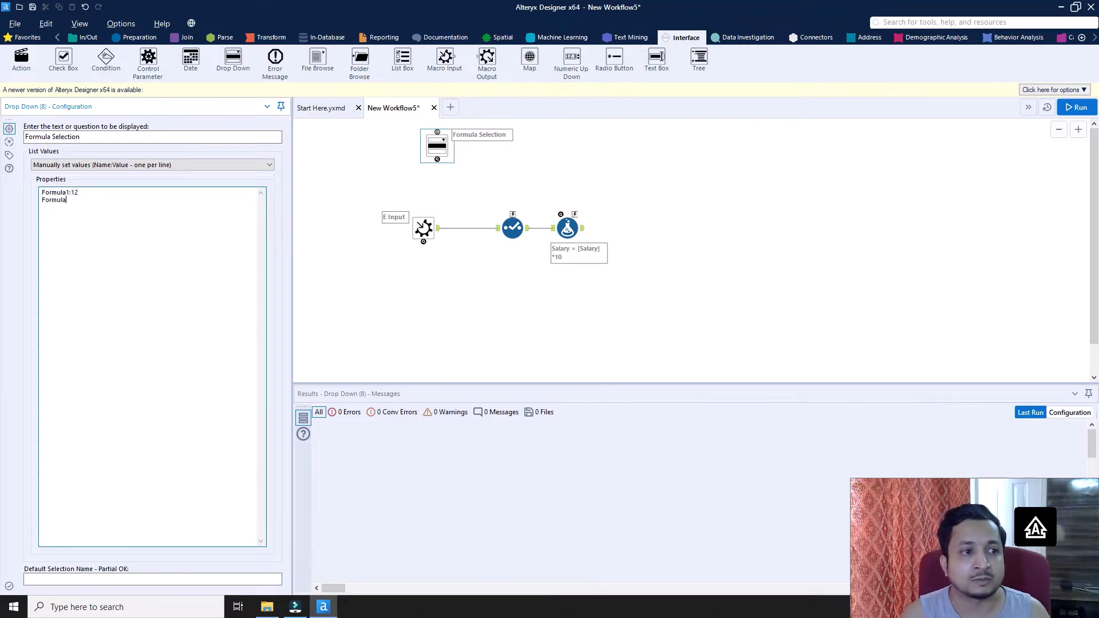
{"action": "type", "text": "2:13"}
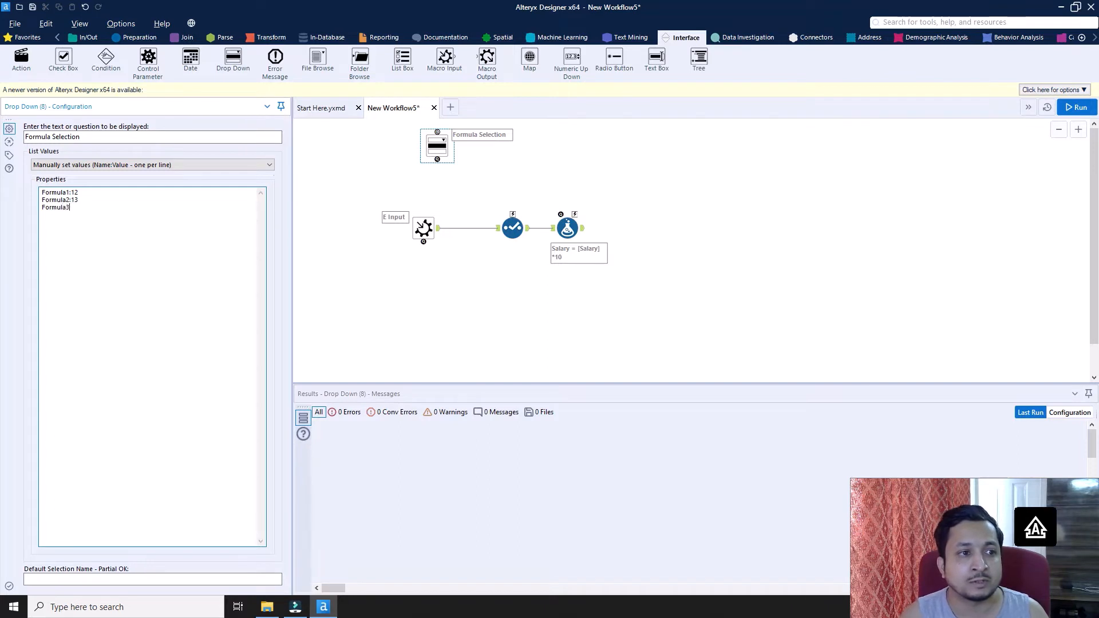
Step: Add Formula3:70 and Formula4:80 as the third and fourth lines of the Drop Down's manual values
{"action": "type", "text": ":"}
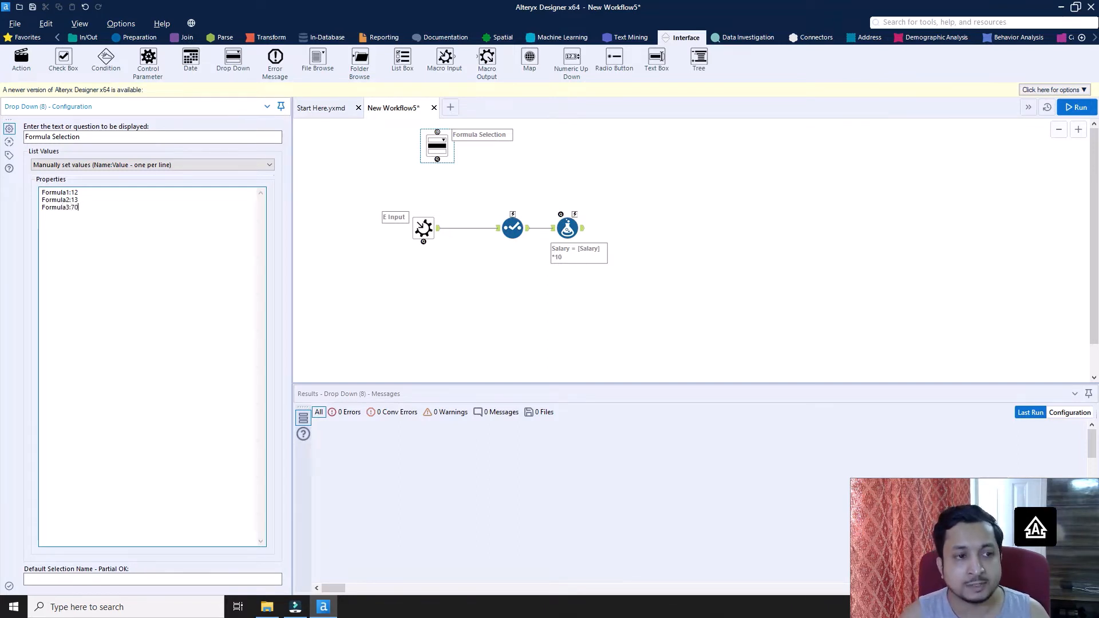
{"action": "type", "text": "70"}
{"action": "key", "text": "Return"}
{"action": "type", "text": "Formu"}
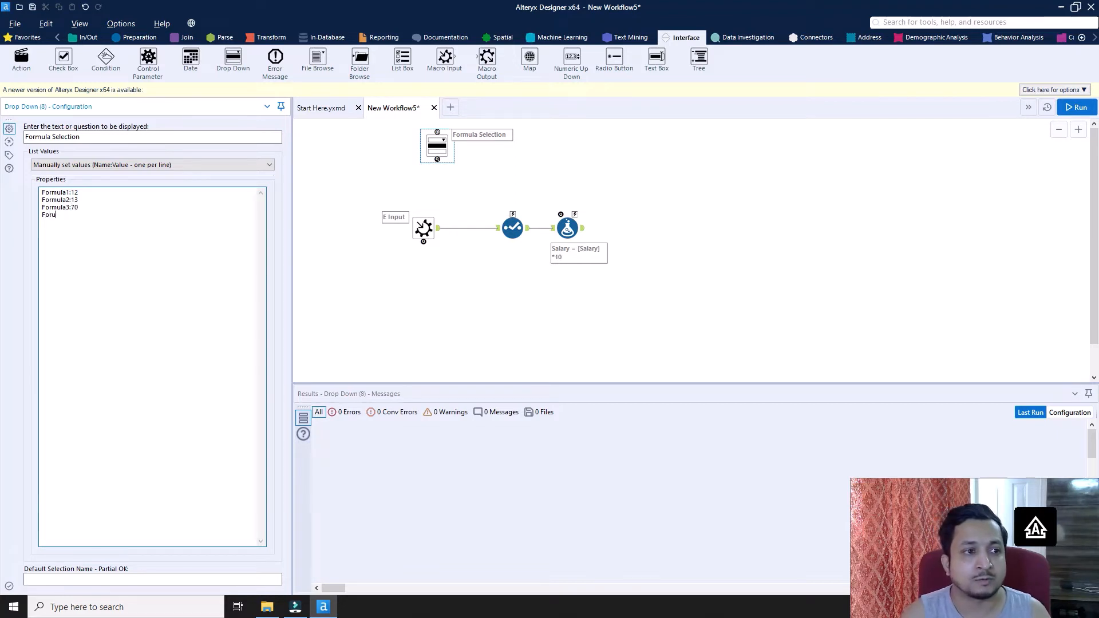
{"action": "key", "text": "BackSpace"}
{"action": "type", "text": "mul"}
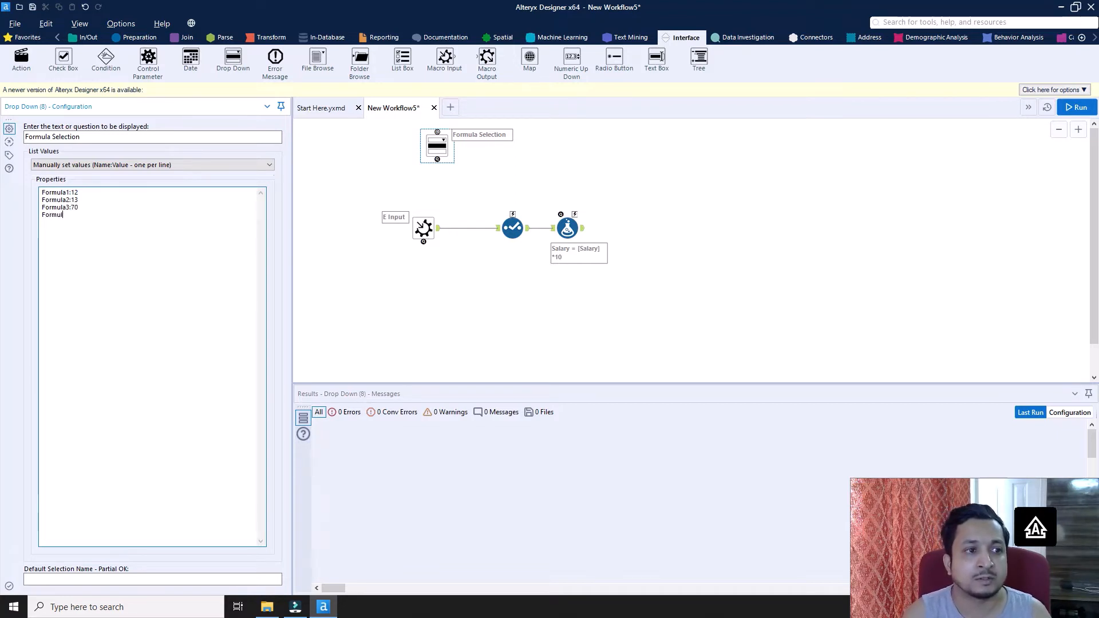
{"action": "type", "text": "a4"}
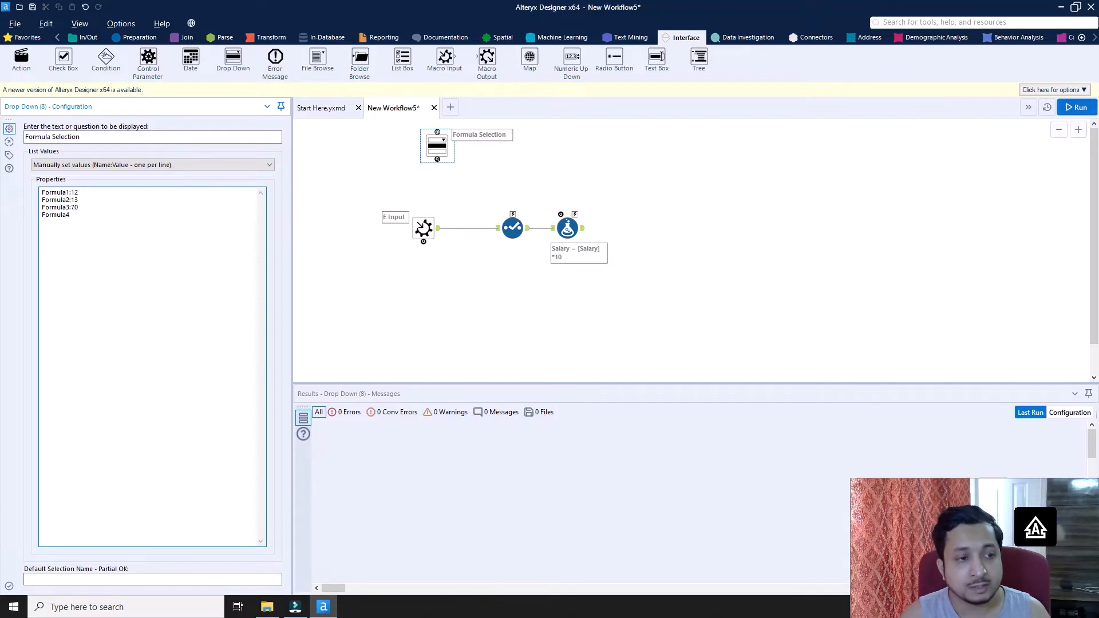
{"action": "type", "text": ":80"}
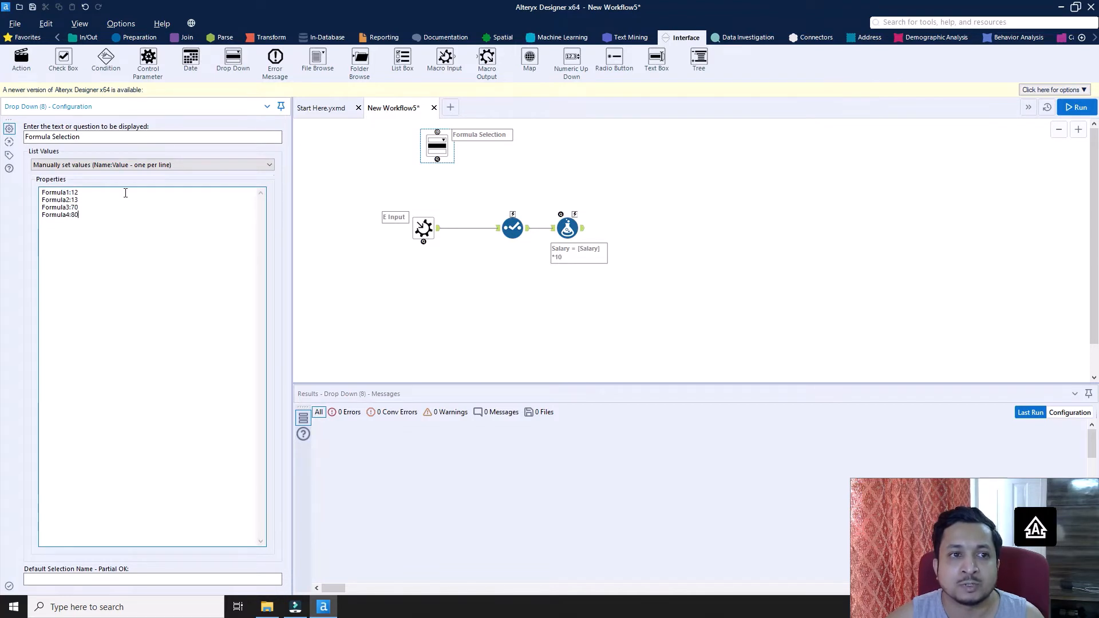
{"action": "left_click", "coordinate": [681, 276]}
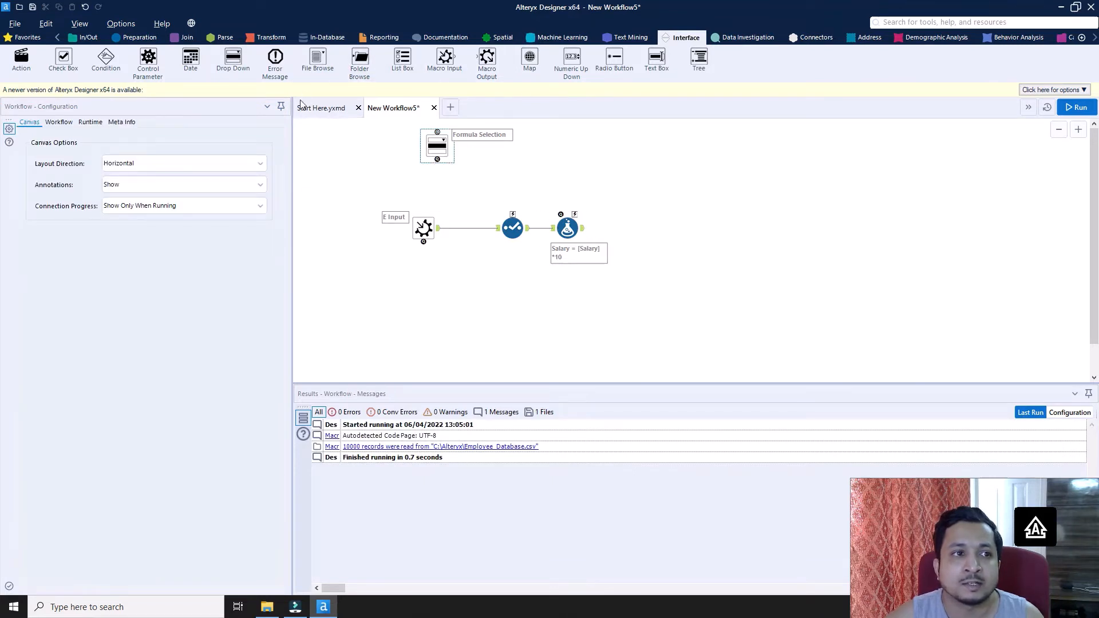
Step: Place an Action tool between the Drop Down and the Select tool and connect the Drop Down's output to it
{"action": "left_click_drag", "start_coordinate": [21, 57], "coordinate": [479, 175]}
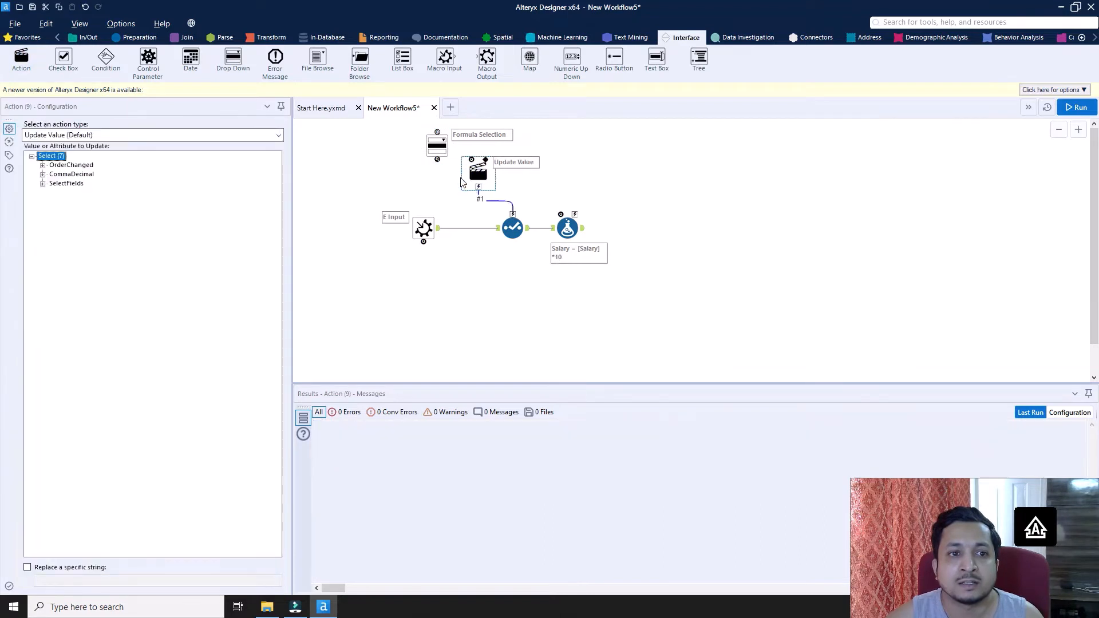
{"action": "left_click", "coordinate": [460, 177]}
{"action": "left_click_drag", "start_coordinate": [438, 160], "coordinate": [472, 158]}
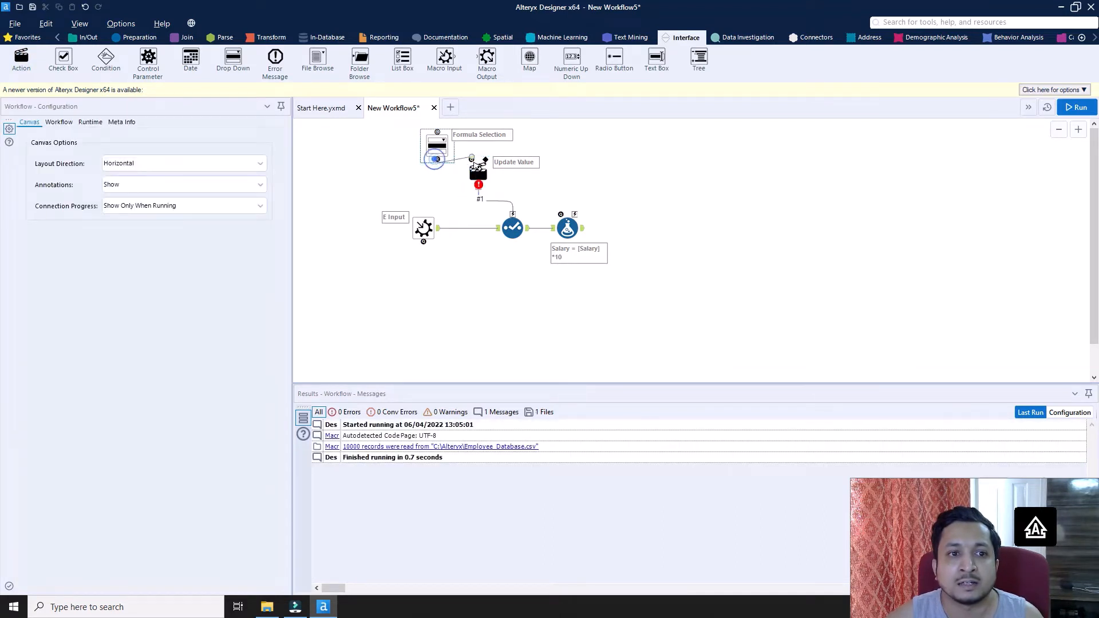
{"action": "left_click", "coordinate": [439, 148]}
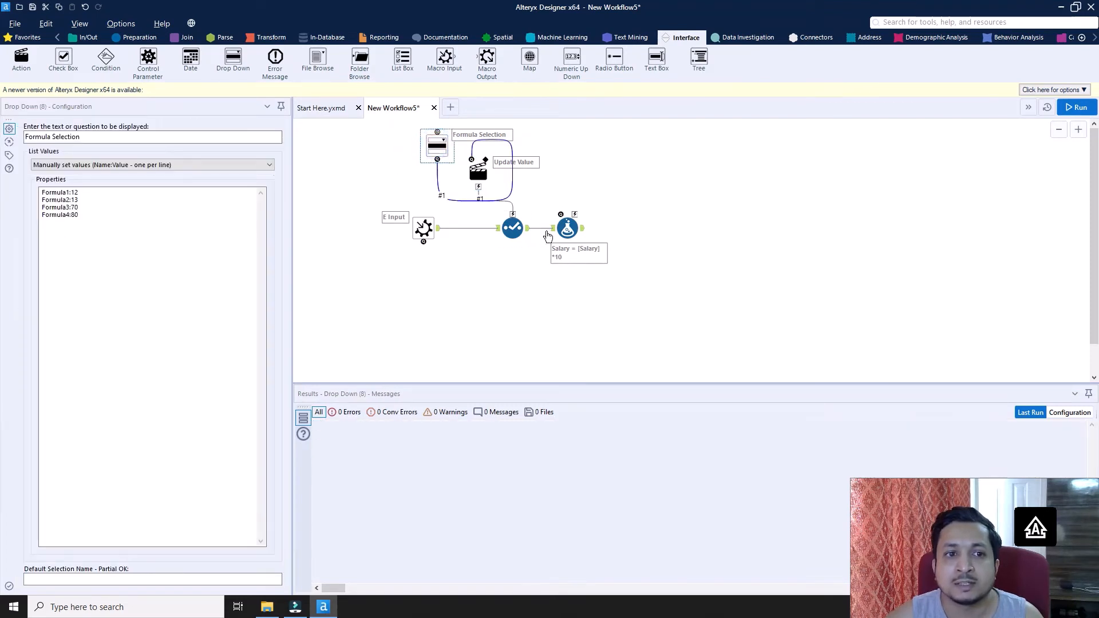
Step: Delete the connection from the Action tool to the Select tool and connect the Action tool to the Formula tool instead
{"action": "left_click", "coordinate": [513, 210]}
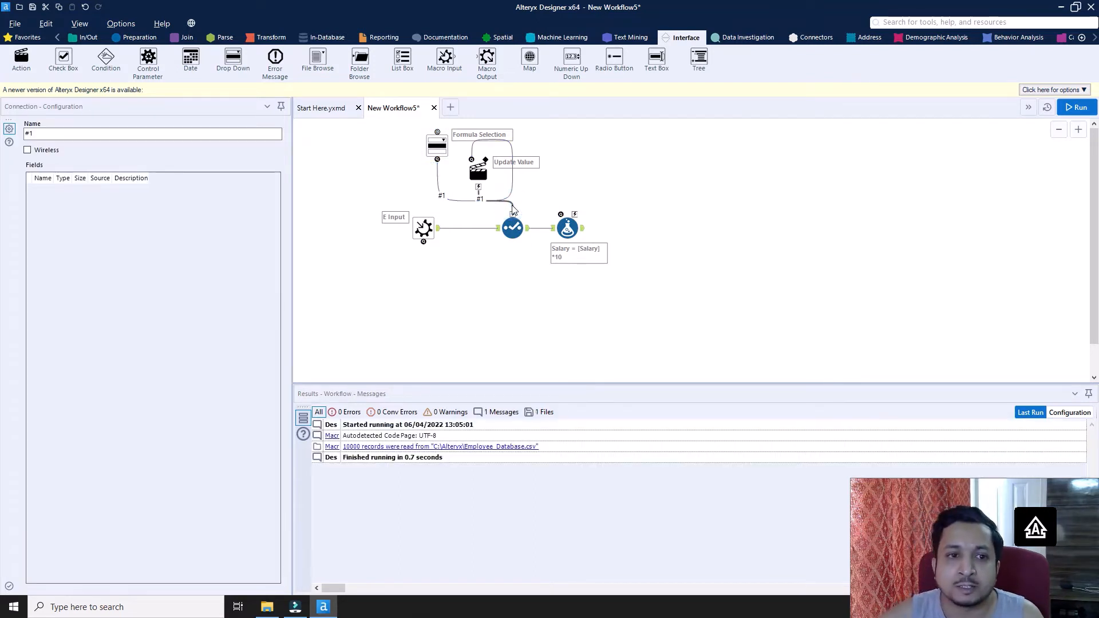
{"action": "left_click", "coordinate": [513, 210]}
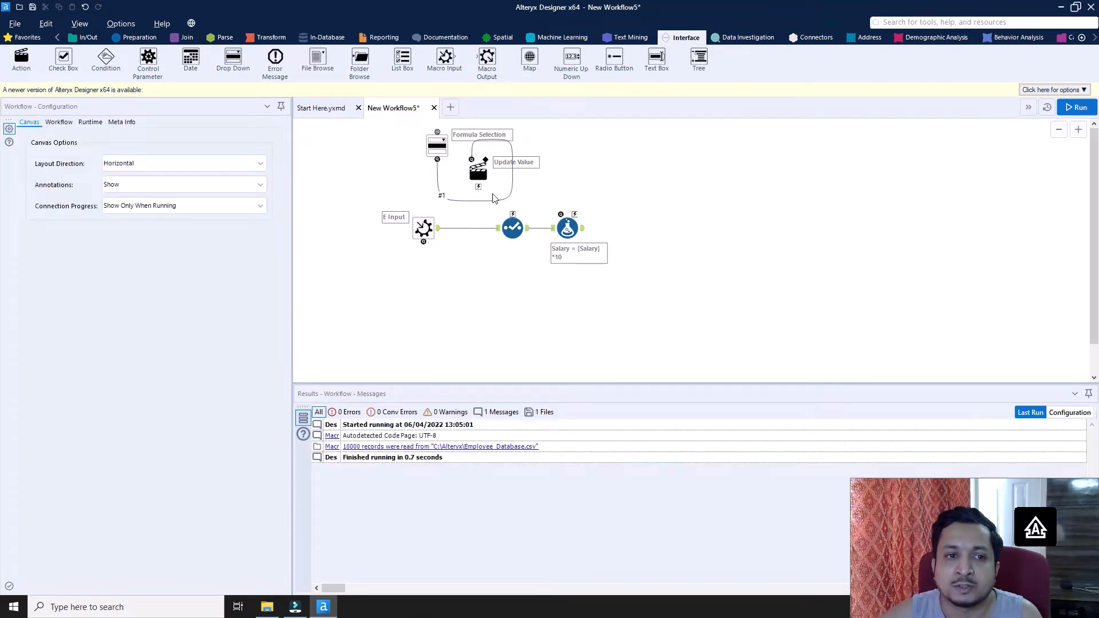
{"action": "left_click_drag", "start_coordinate": [478, 187], "coordinate": [563, 221]}
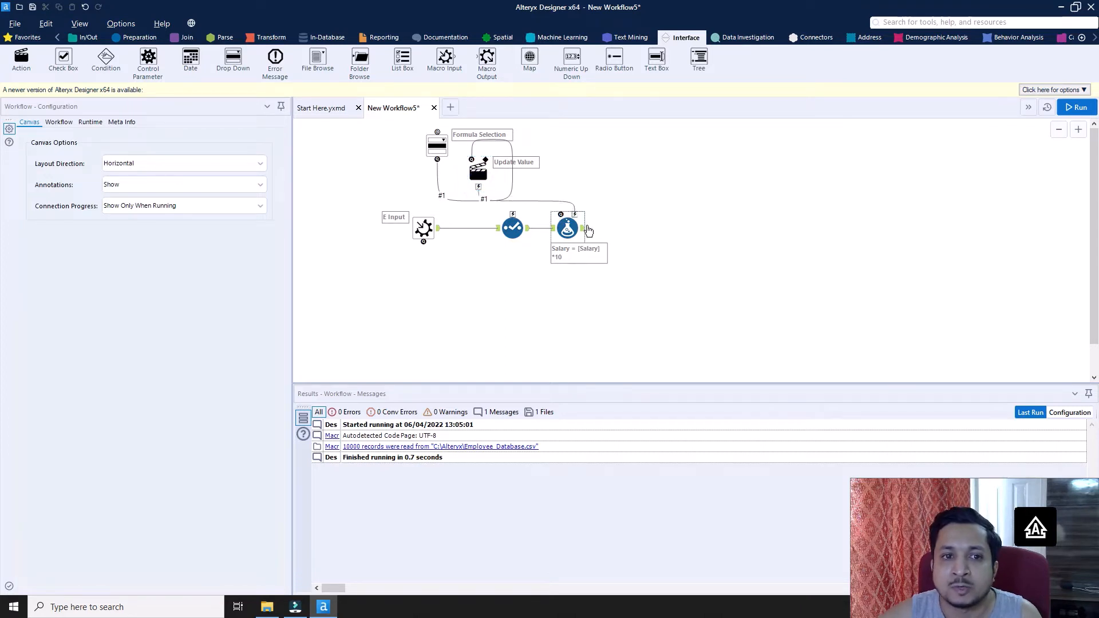
{"action": "left_click", "coordinate": [568, 228]}
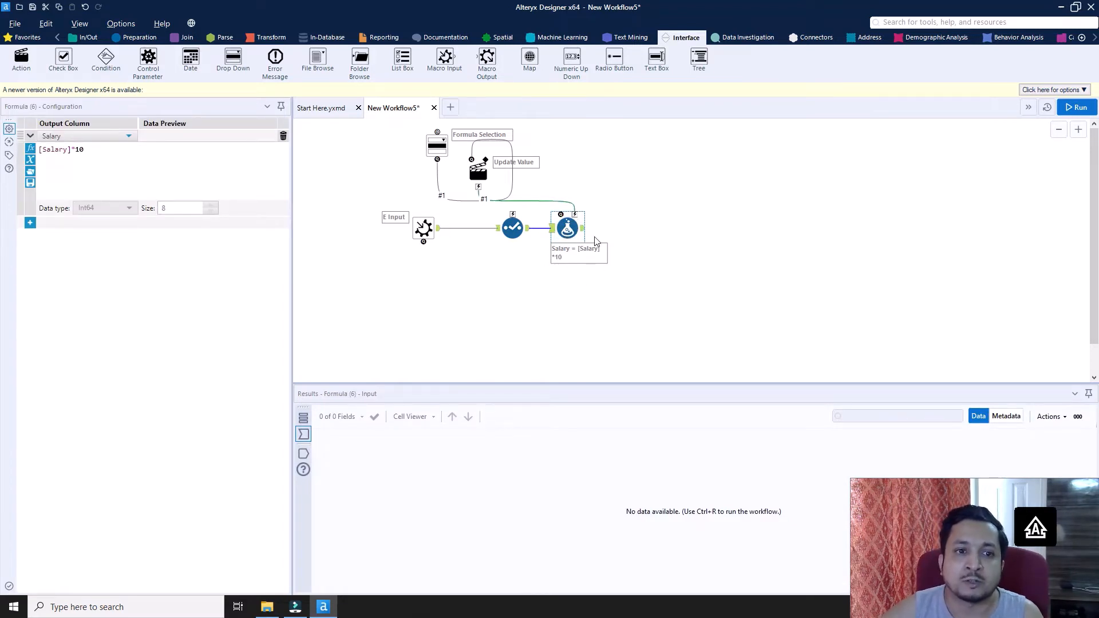
Step: Choose the Salary FormulaField's expression as the value the Action tool updates
{"action": "left_click", "coordinate": [474, 175]}
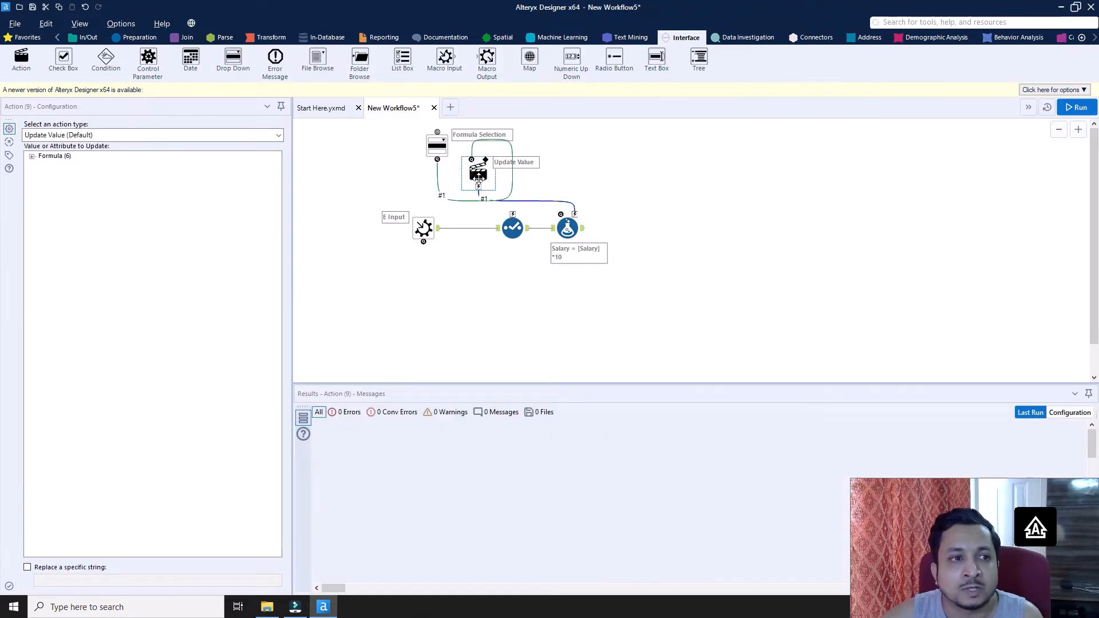
{"action": "left_click", "coordinate": [32, 157]}
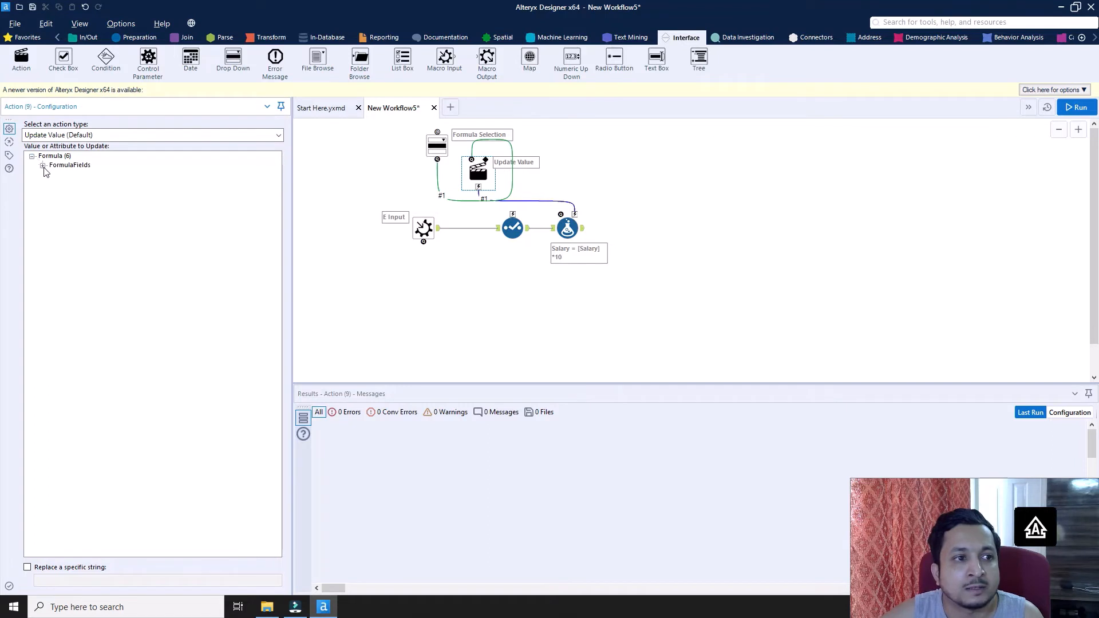
{"action": "left_click", "coordinate": [43, 166]}
{"action": "left_click", "coordinate": [52, 175]}
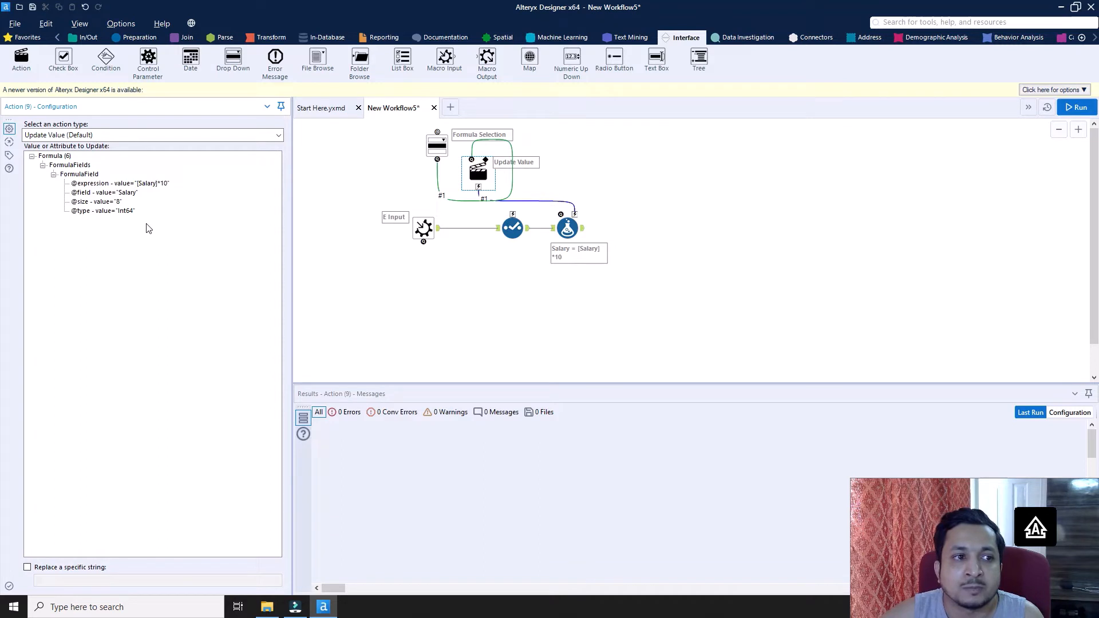
{"action": "left_click", "coordinate": [147, 184]}
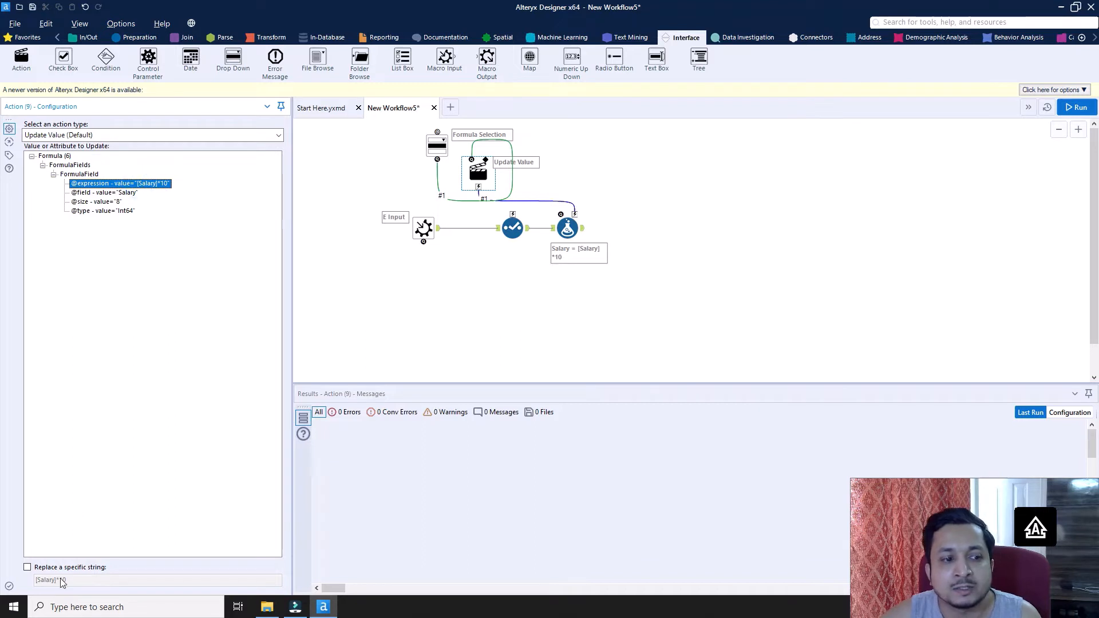
Step: Make the Action tool replace only the specific string 10 in the expression
{"action": "left_click", "coordinate": [27, 568]}
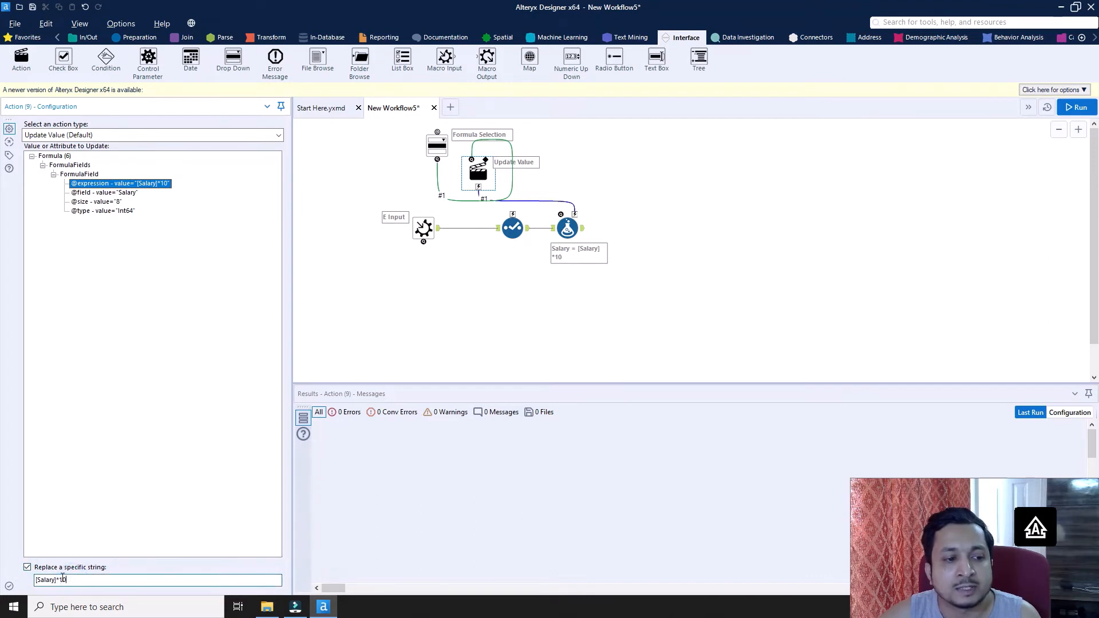
{"action": "left_click_drag", "start_coordinate": [62, 578], "coordinate": [25, 586]}
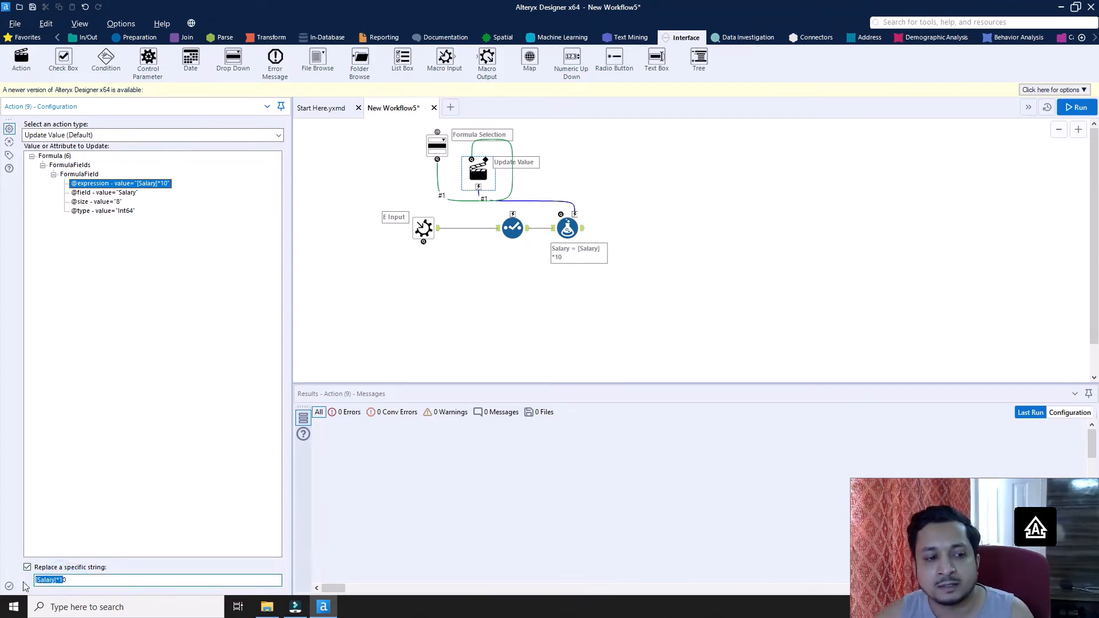
{"action": "key", "text": "BackSpace"}
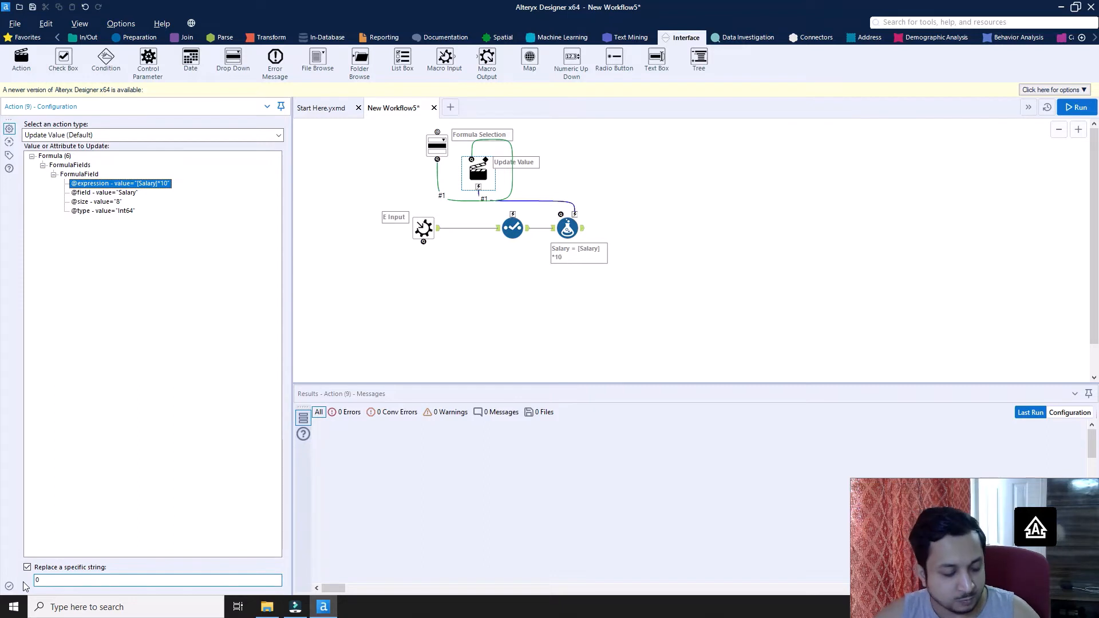
{"action": "type", "text": "2"}
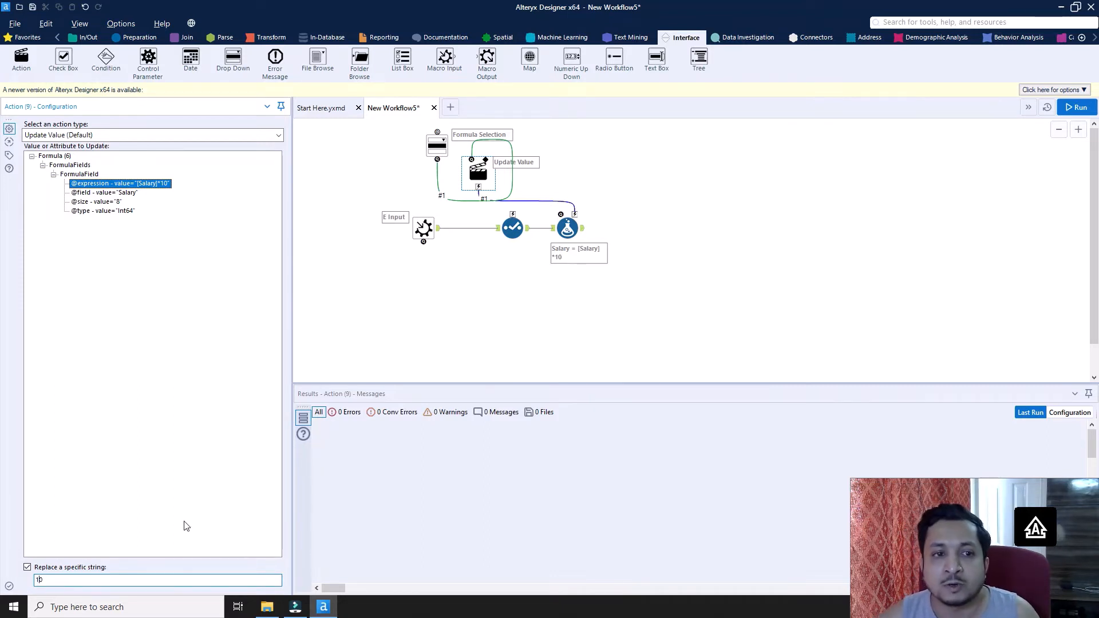
{"action": "left_click", "coordinate": [662, 263]}
{"action": "key", "text": "ctrl+r"}
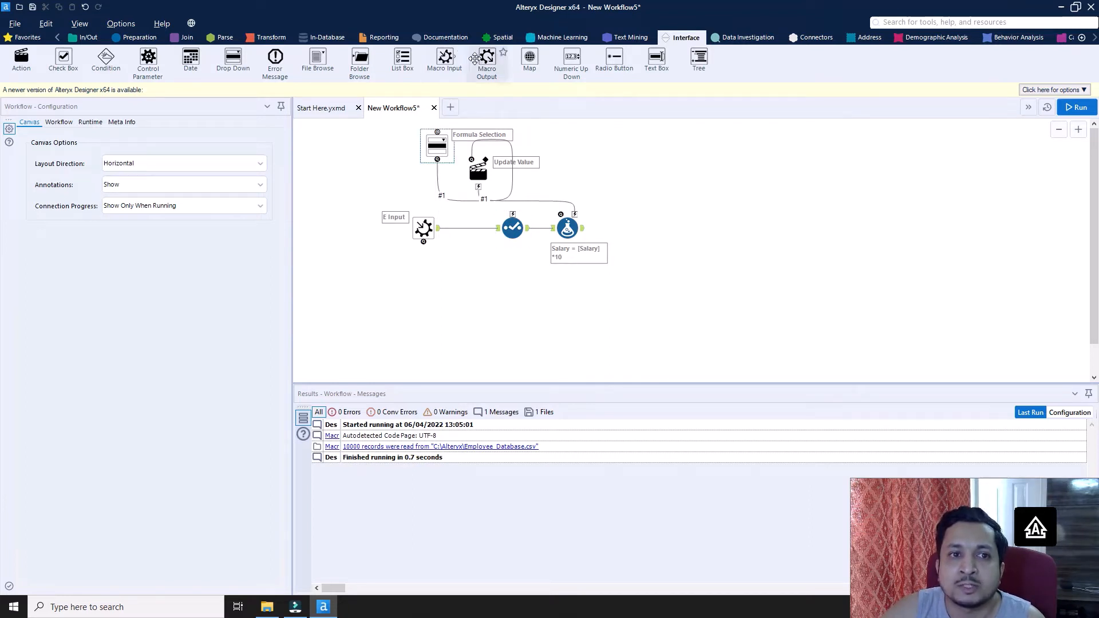
Step: Add a Macro Output after the Formula tool, named Salary Output with the anchor abbreviation S
{"action": "left_click_drag", "start_coordinate": [487, 57], "coordinate": [642, 230]}
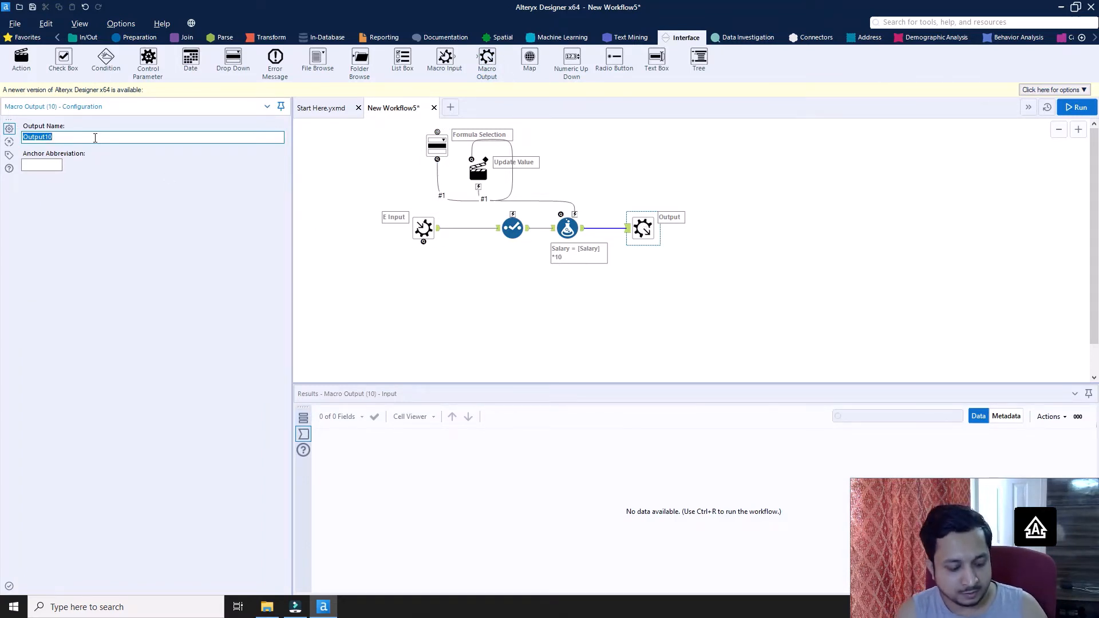
{"action": "type", "text": "Salary"}
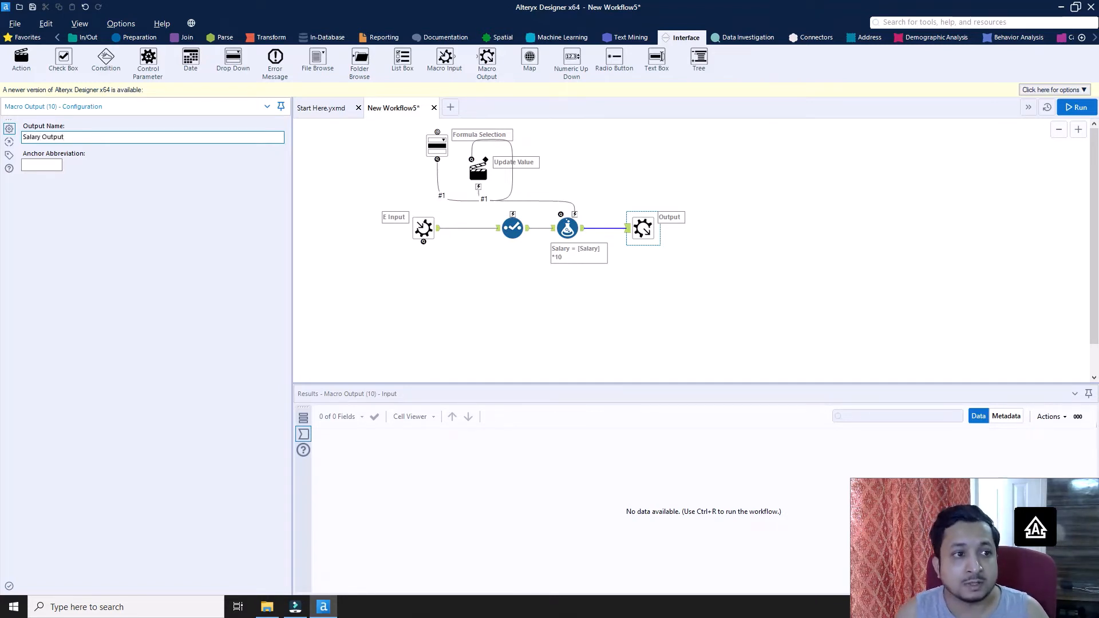
{"action": "key", "text": "Tab"}
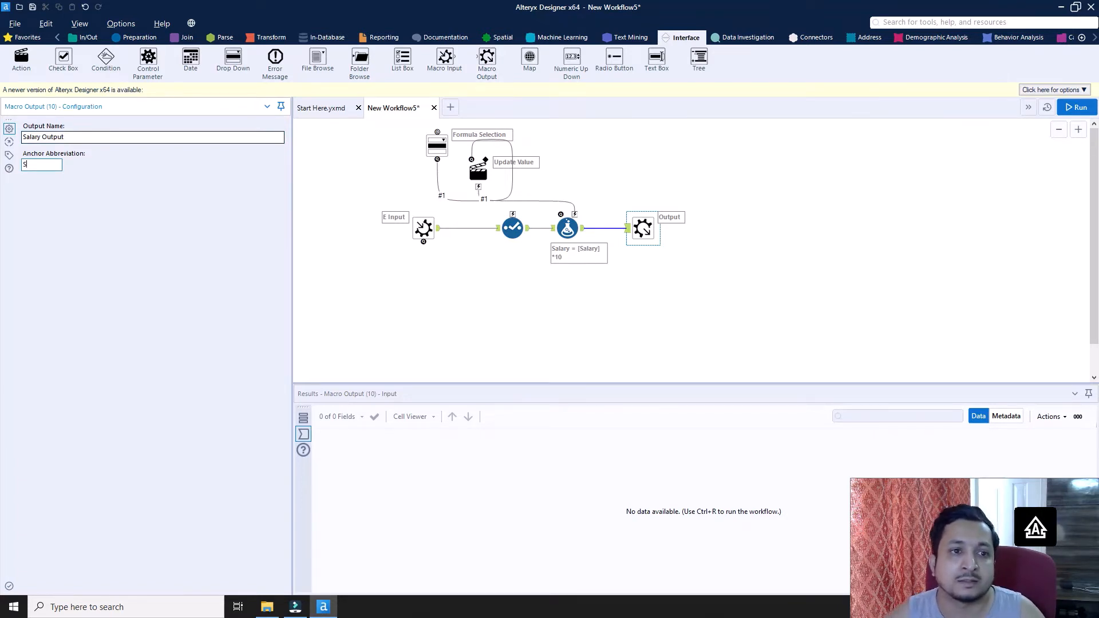
{"action": "type", "text": "S"}
{"action": "left_click", "coordinate": [628, 318]}
{"action": "key", "text": "ctrl+r"}
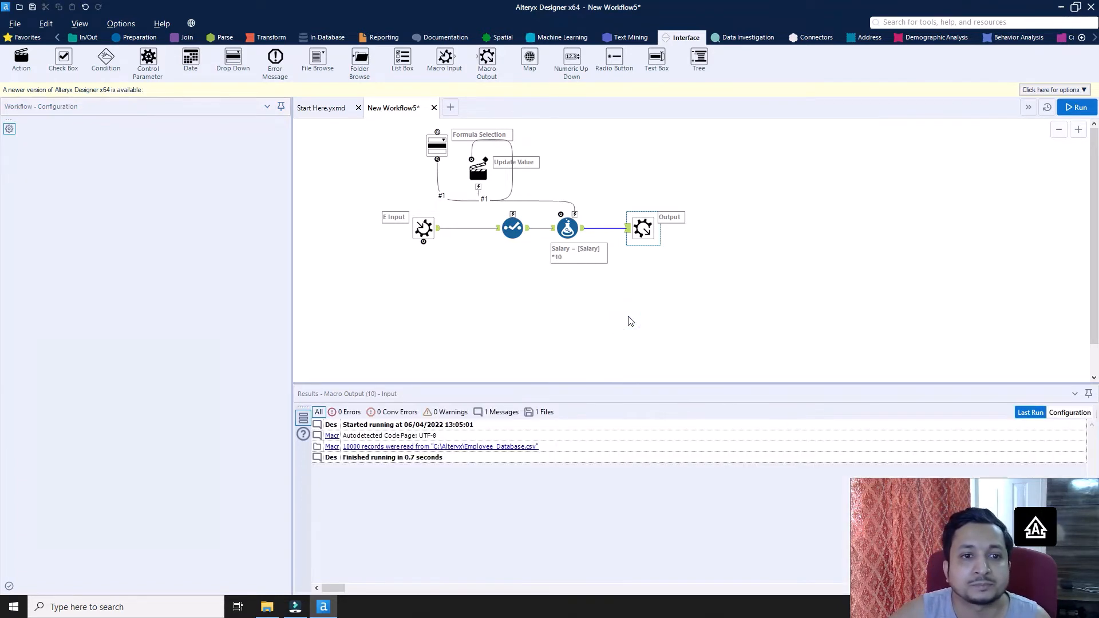
Step: Save the macro as Salary_DropDown in the C:\Alteryx folder
{"action": "left_click", "coordinate": [33, 7]}
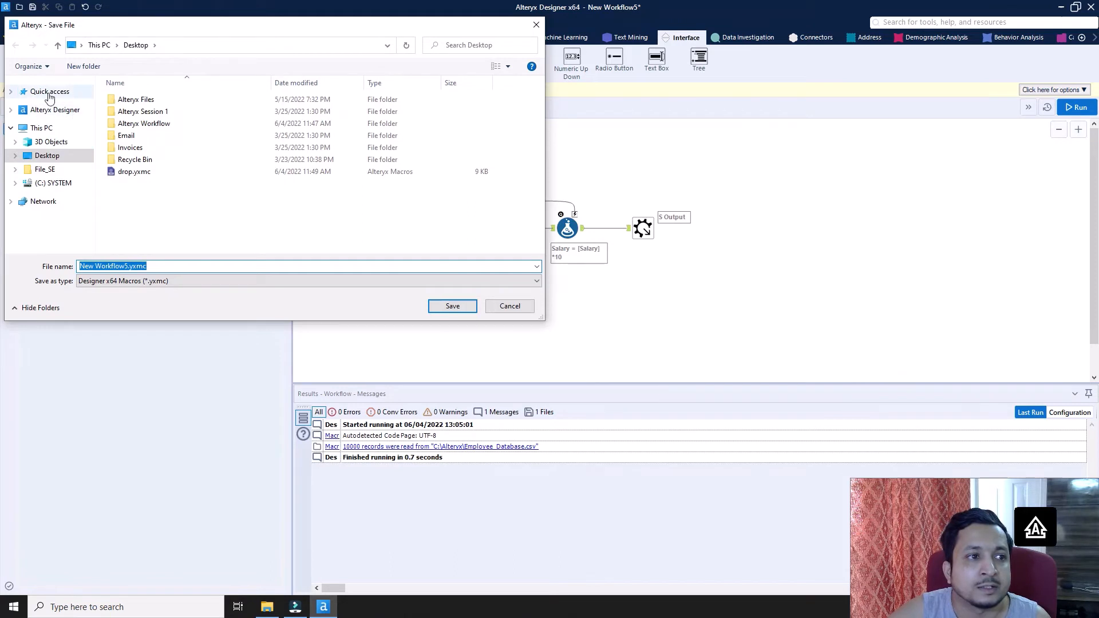
{"action": "left_click", "coordinate": [49, 183]}
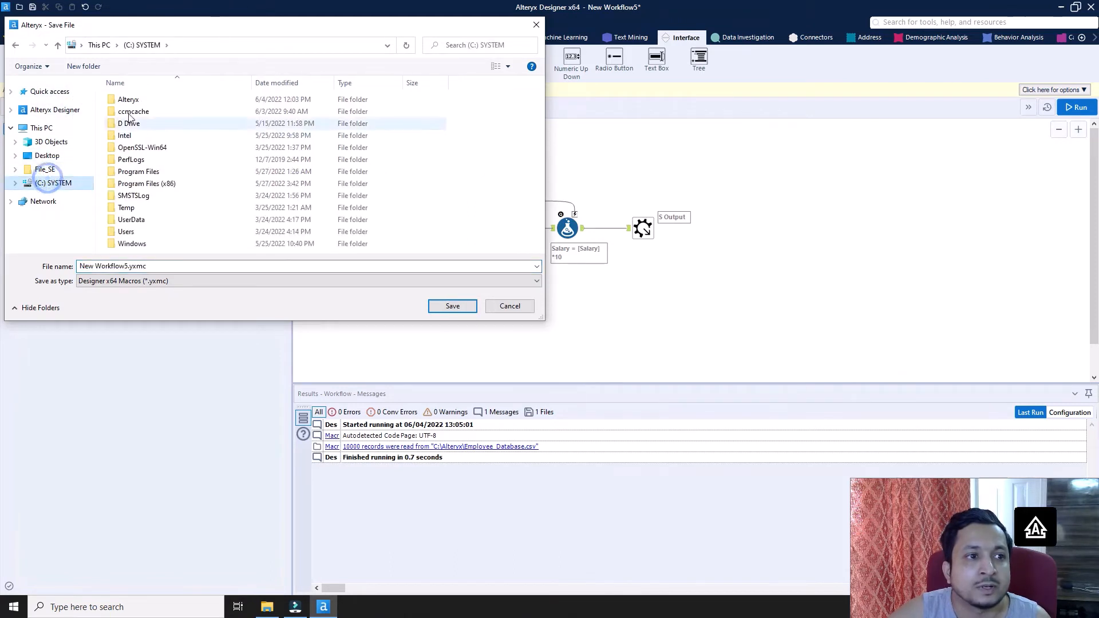
{"action": "double_click", "coordinate": [134, 102]}
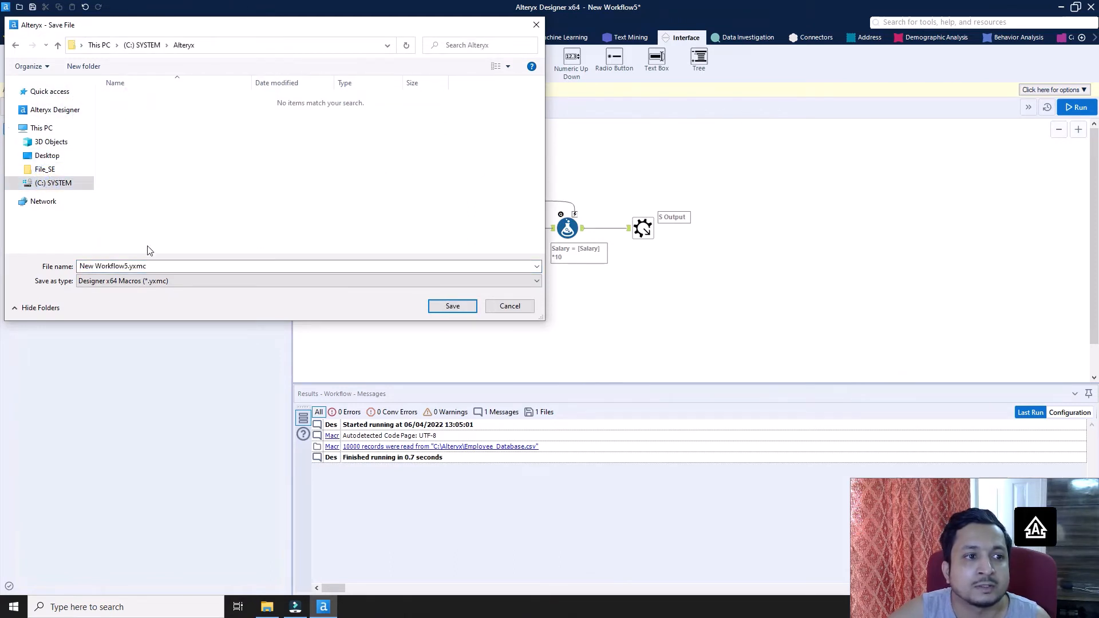
{"action": "left_click", "coordinate": [157, 268]}
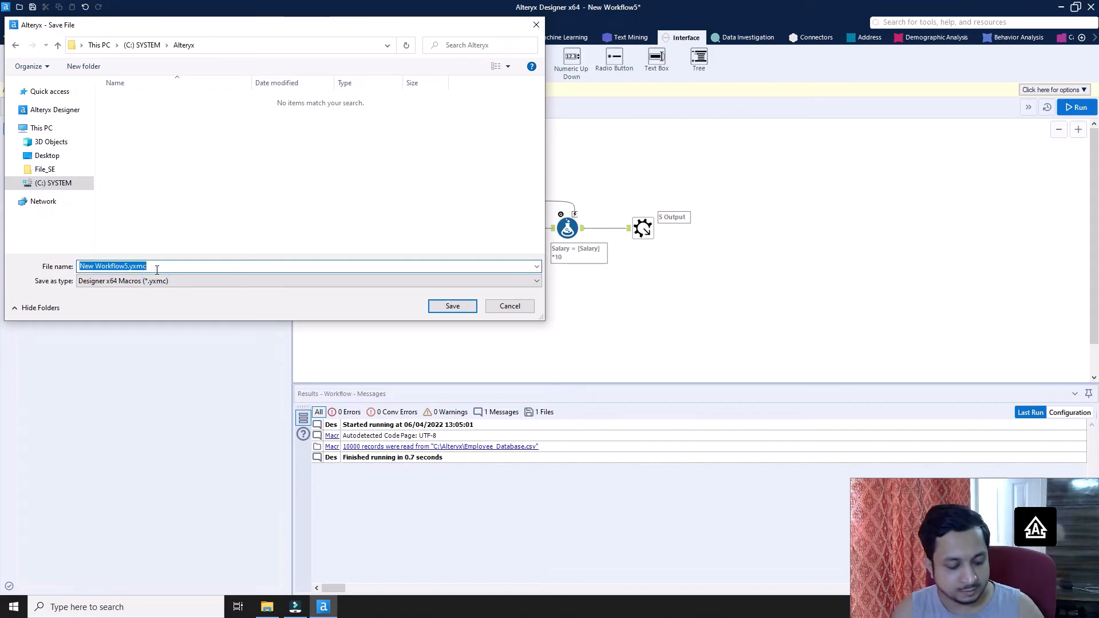
{"action": "type", "text": "Salary"}
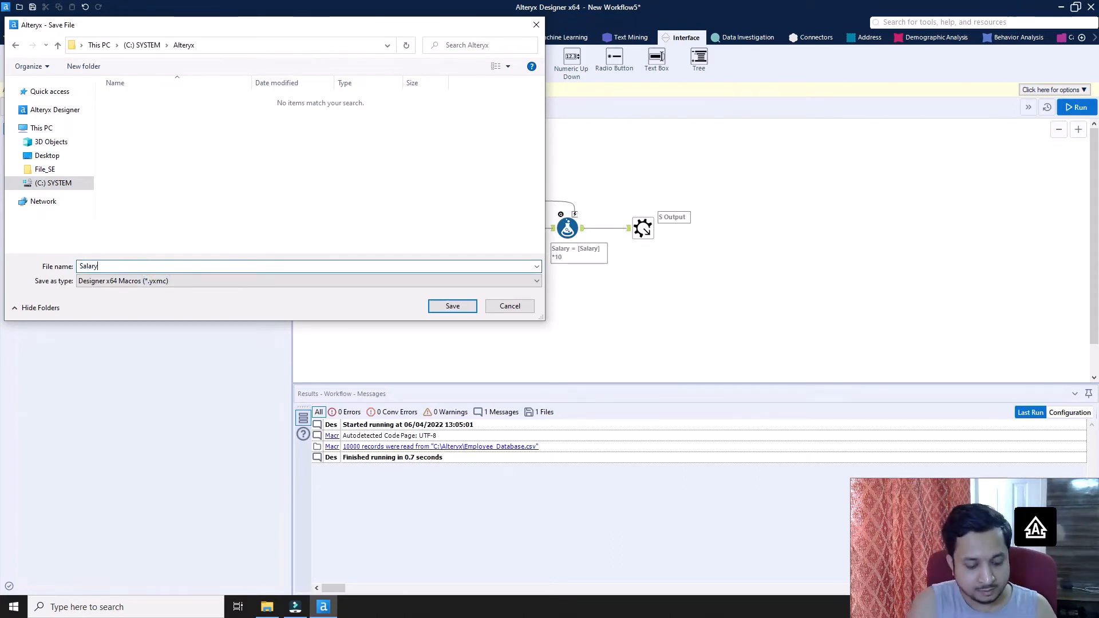
{"action": "type", "text": "_Dr"}
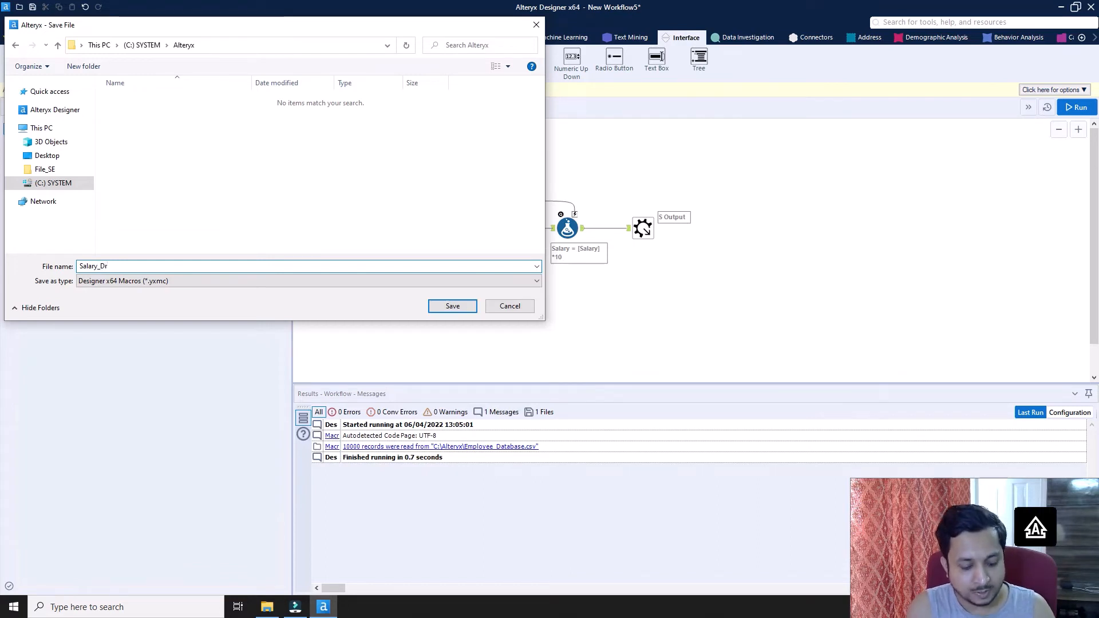
{"action": "type", "text": "opDown"}
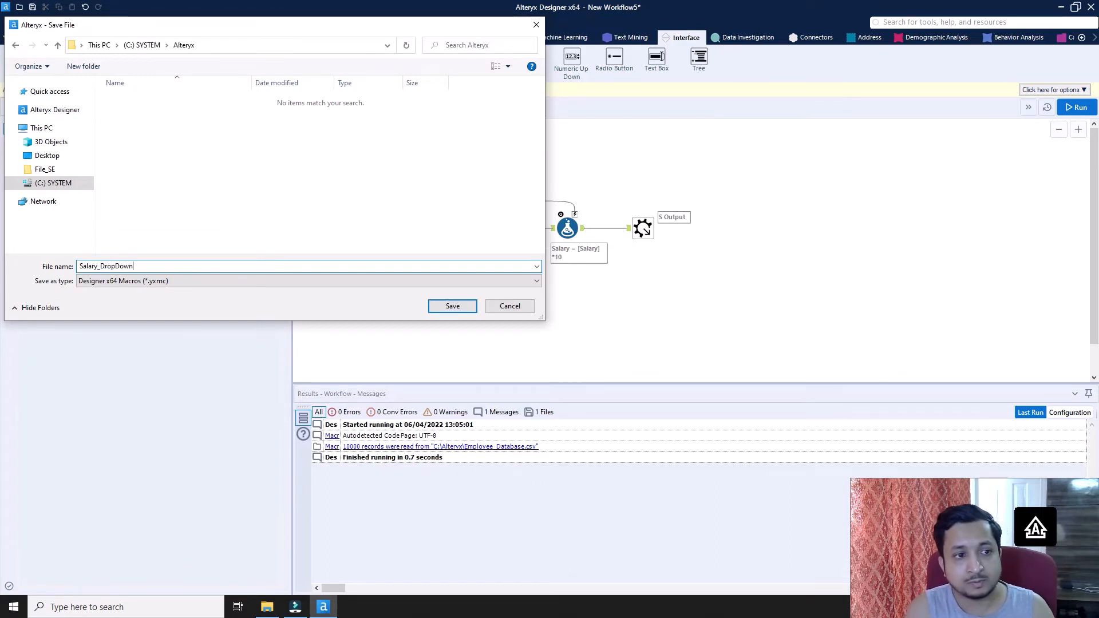
{"action": "left_click", "coordinate": [444, 307]}
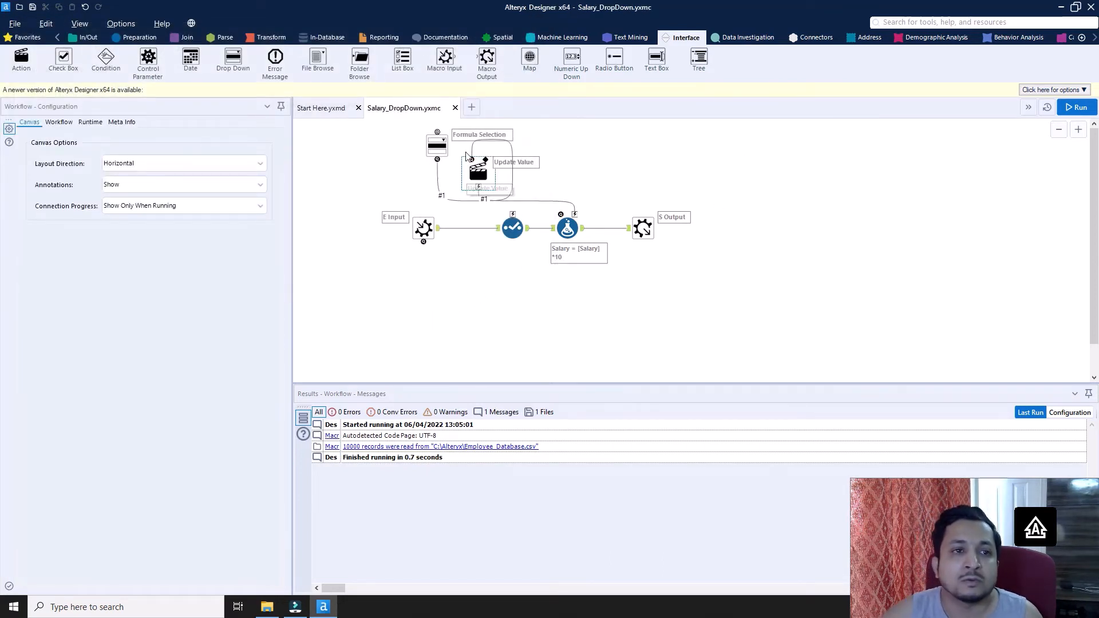
Step: Create a new workflow and add an Input Data tool that reads C:\Alteryx\Employee_Database.csv
{"action": "left_click", "coordinate": [470, 112]}
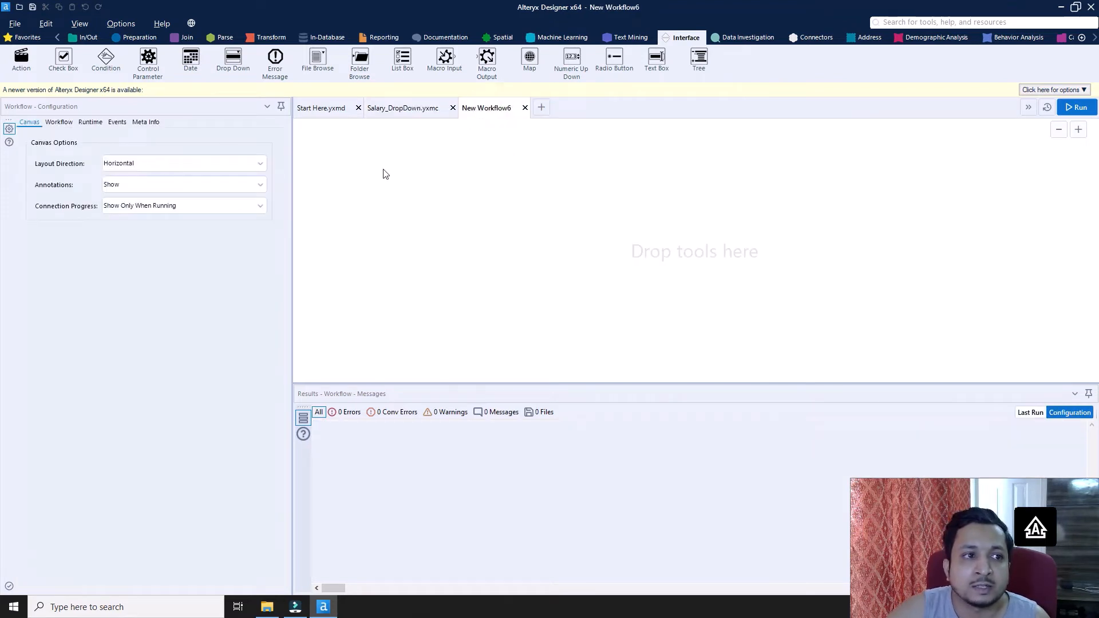
{"action": "left_click", "coordinate": [59, 122]}
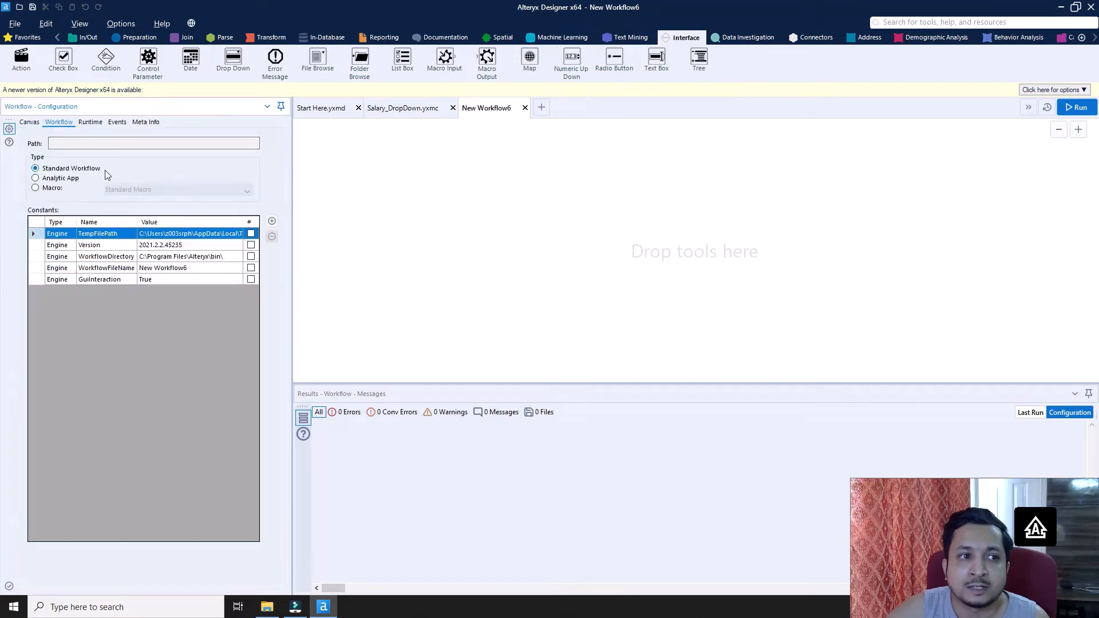
{"action": "left_click", "coordinate": [30, 122]}
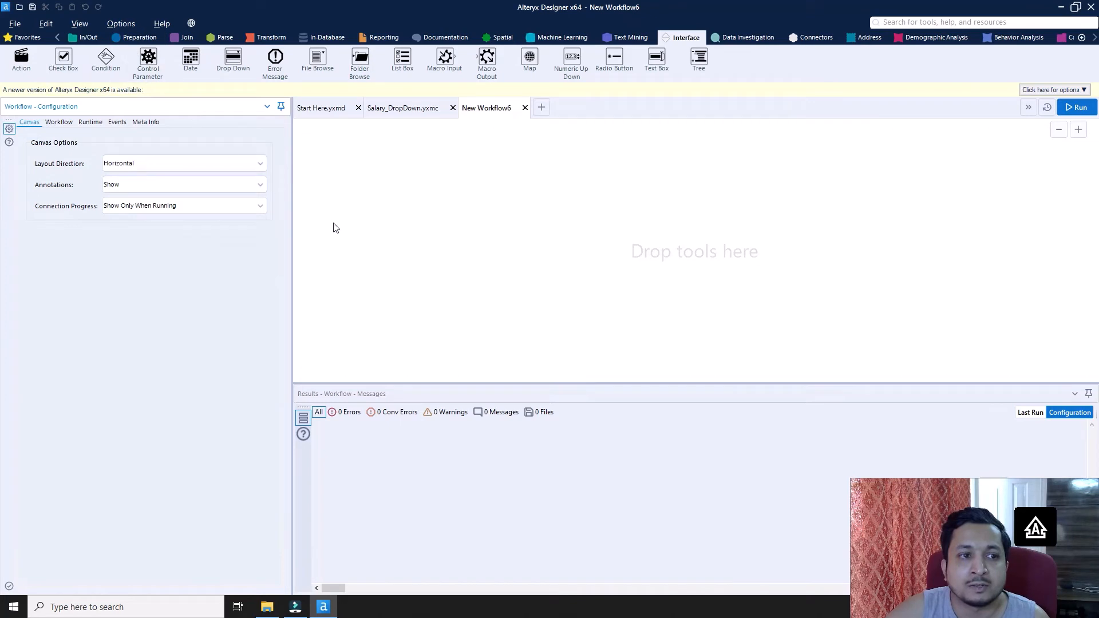
{"action": "left_click", "coordinate": [89, 37]}
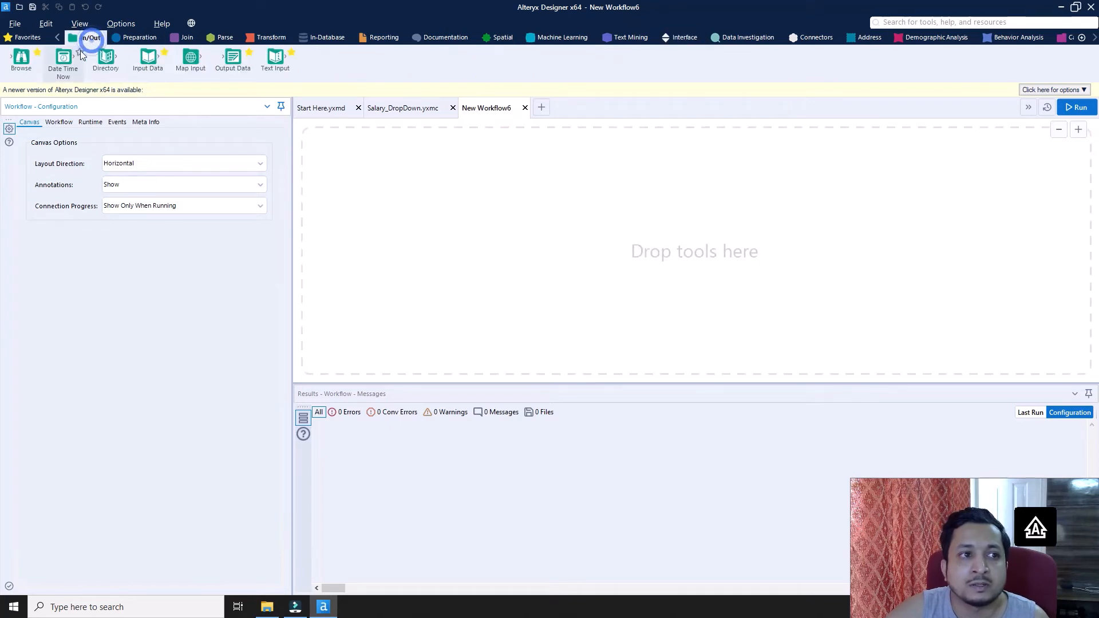
{"action": "left_click_drag", "start_coordinate": [147, 57], "coordinate": [402, 236]}
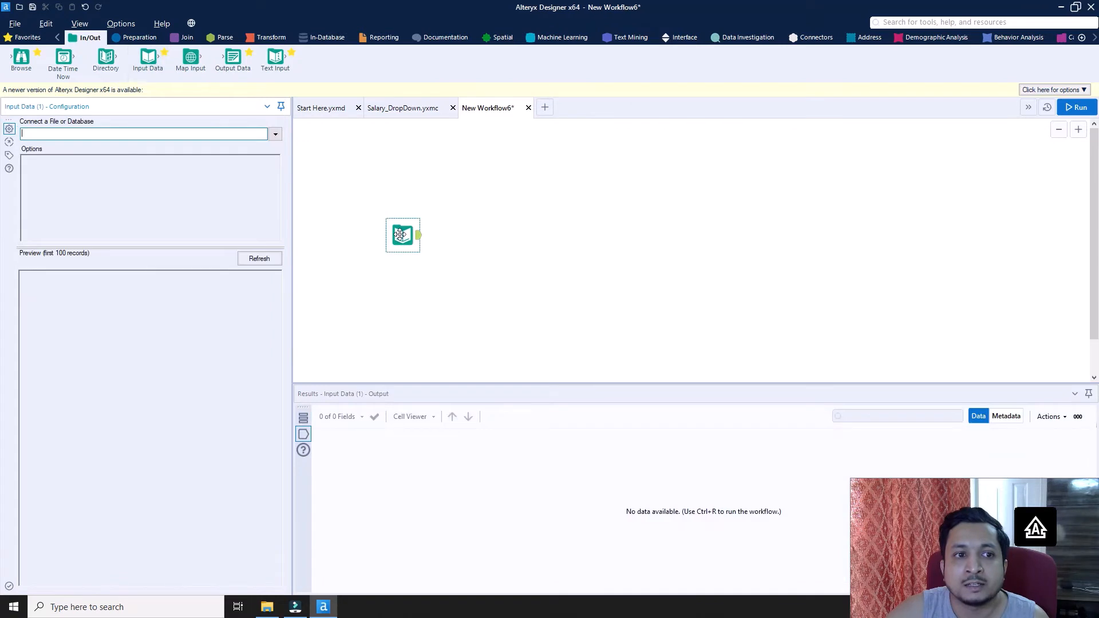
{"action": "left_click", "coordinate": [276, 136]}
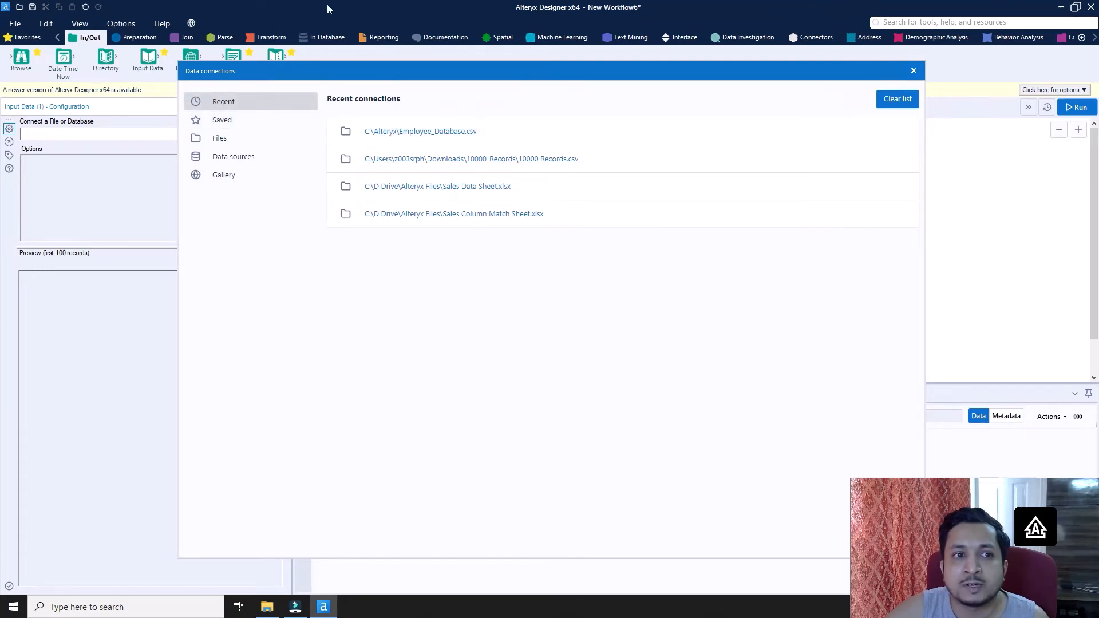
{"action": "left_click", "coordinate": [448, 132]}
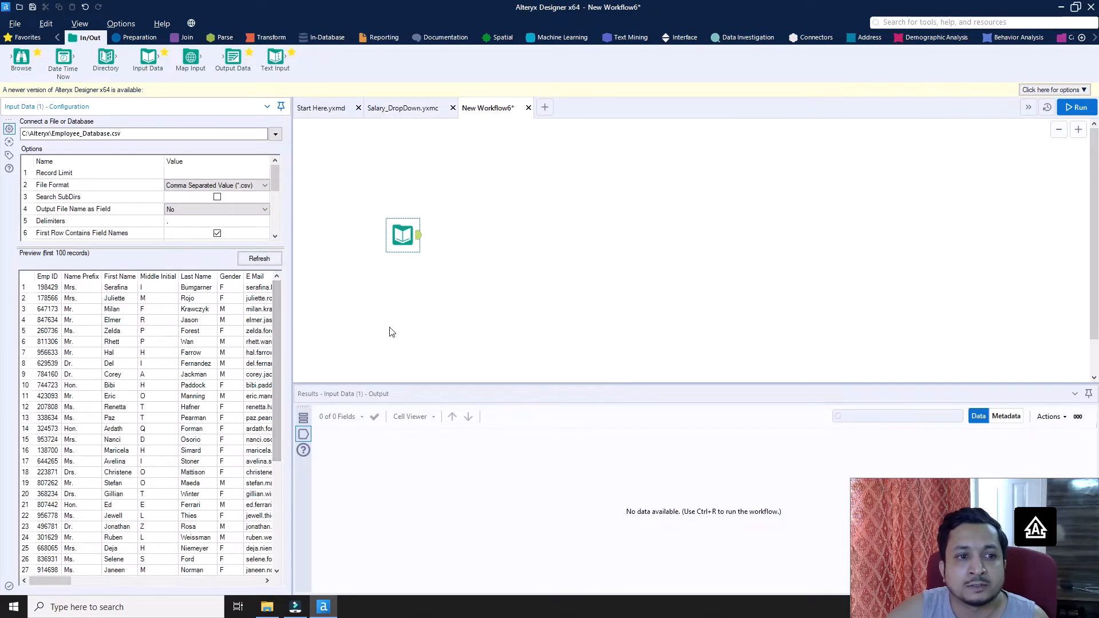
Step: Insert the Salary_DropDown macro into the new workflow and align it beside the Input Data tool
{"action": "right_click", "coordinate": [524, 217]}
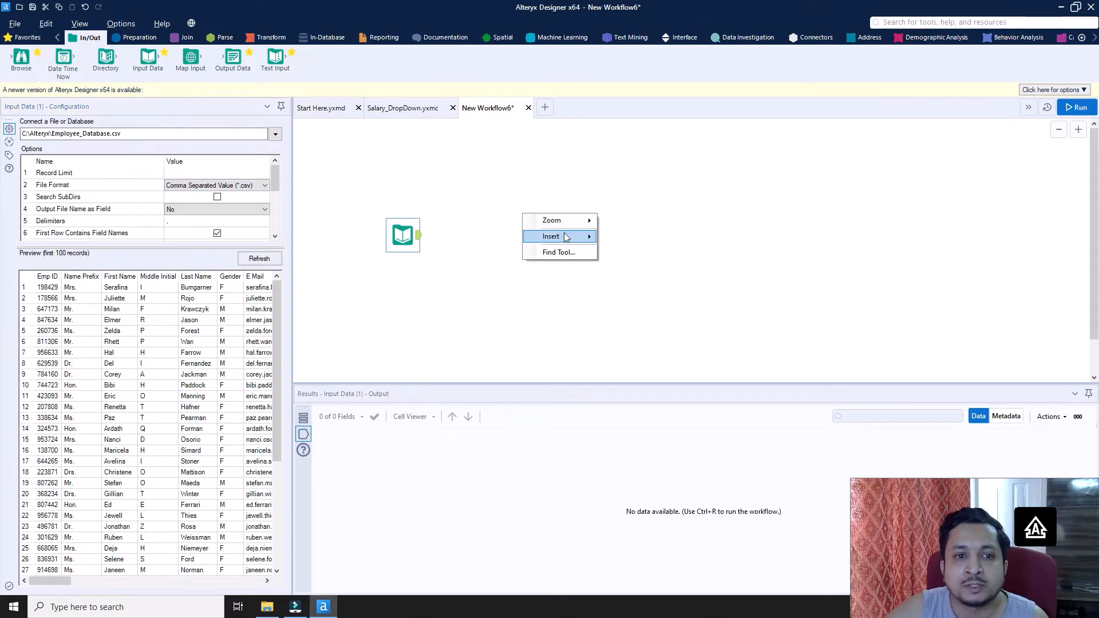
{"action": "mouse_move", "coordinate": [552, 236]}
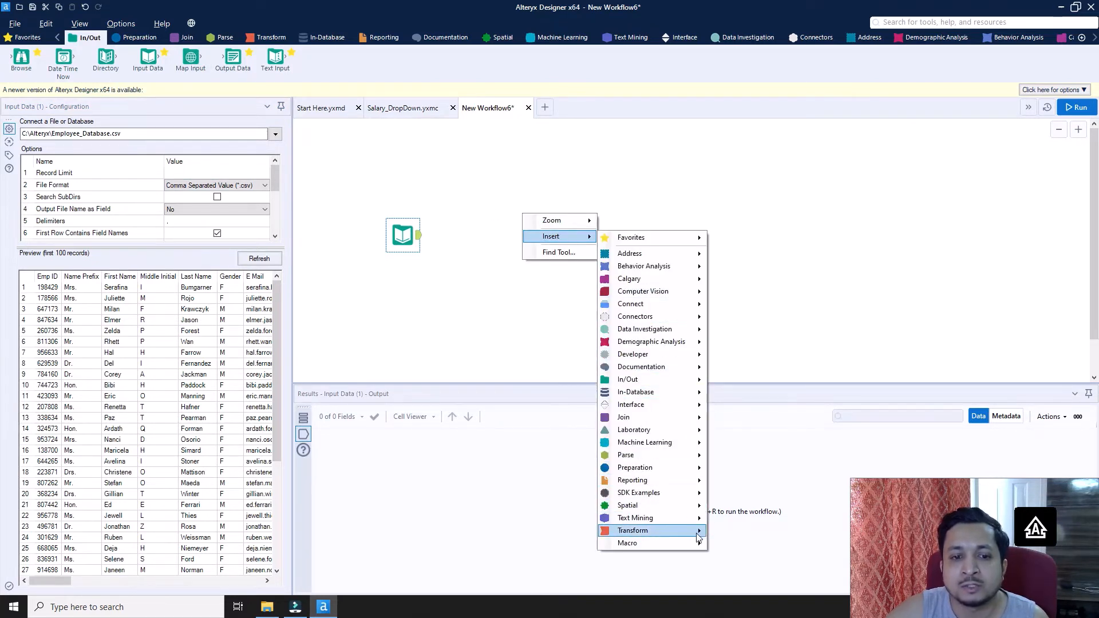
{"action": "mouse_move", "coordinate": [675, 543]}
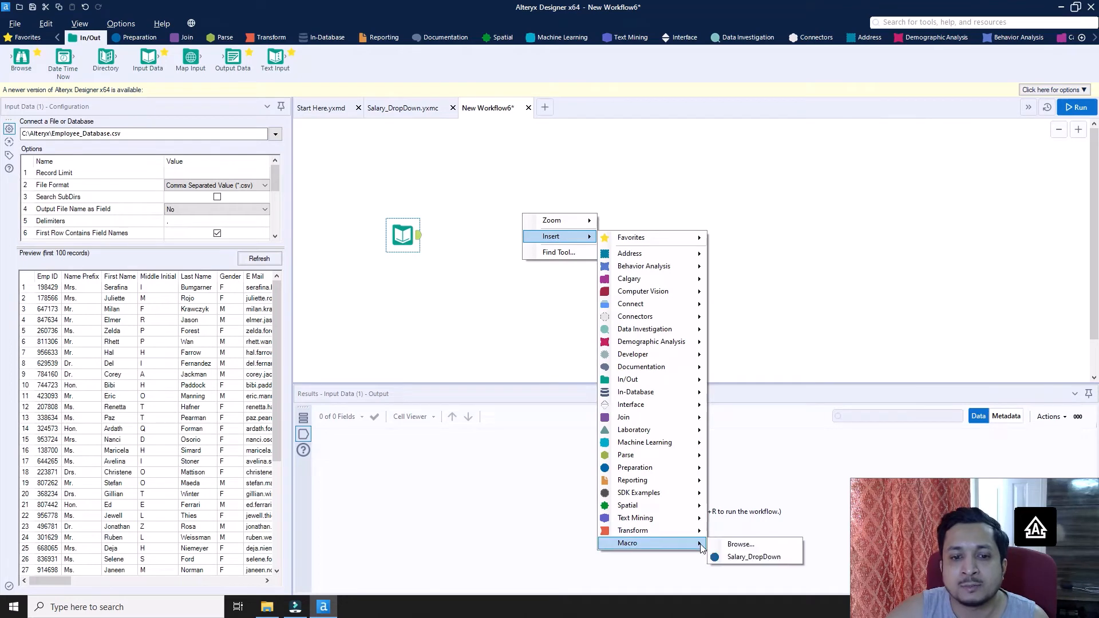
{"action": "left_click", "coordinate": [759, 558]}
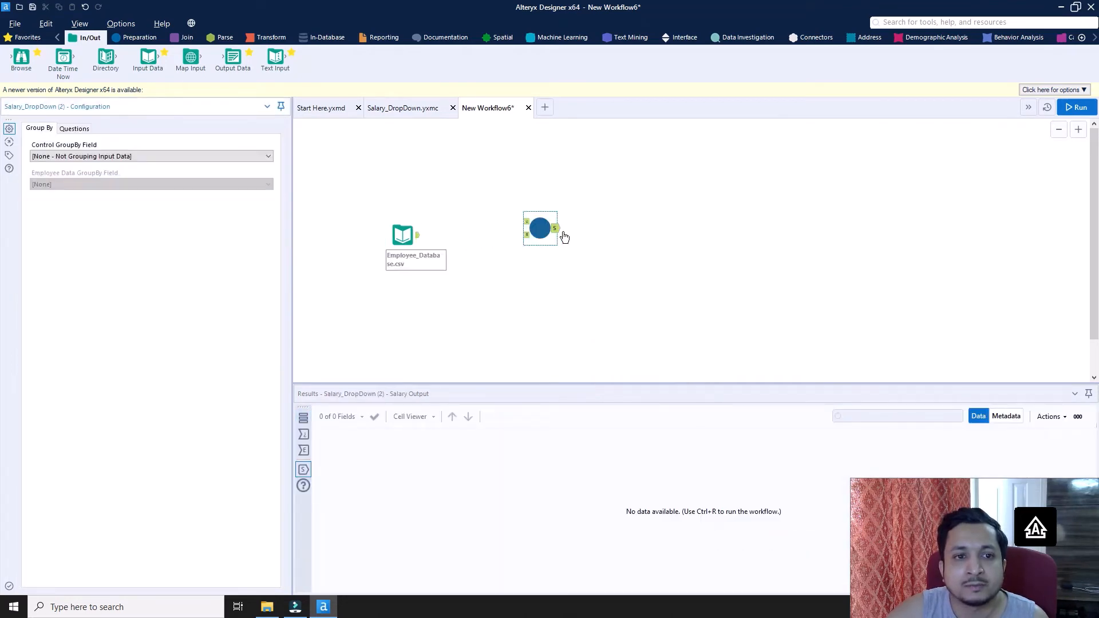
{"action": "left_click_drag", "start_coordinate": [538, 224], "coordinate": [512, 227]}
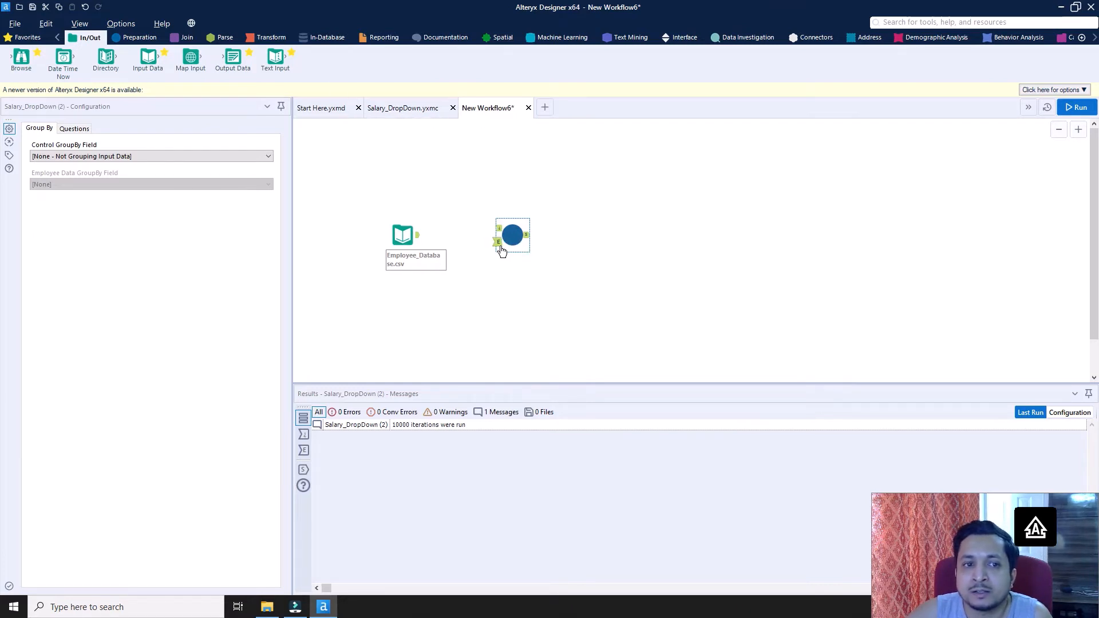
Step: Connect the Input Data output to both the control input and the Employee Data input of the Salary_DropDown macro
{"action": "left_click", "coordinate": [411, 109]}
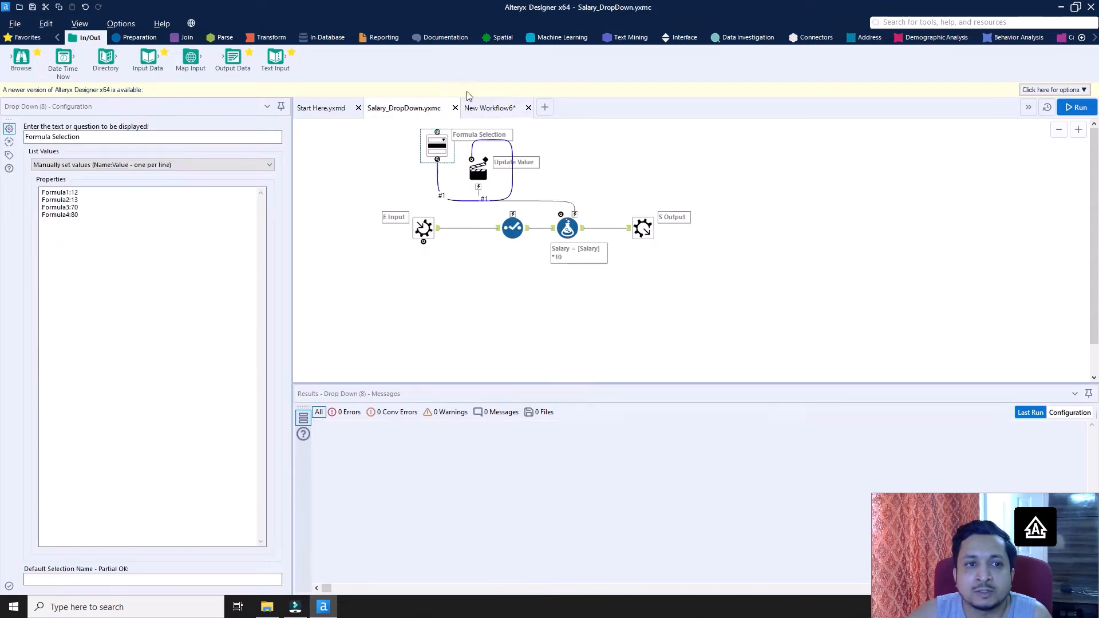
{"action": "left_click", "coordinate": [495, 108]}
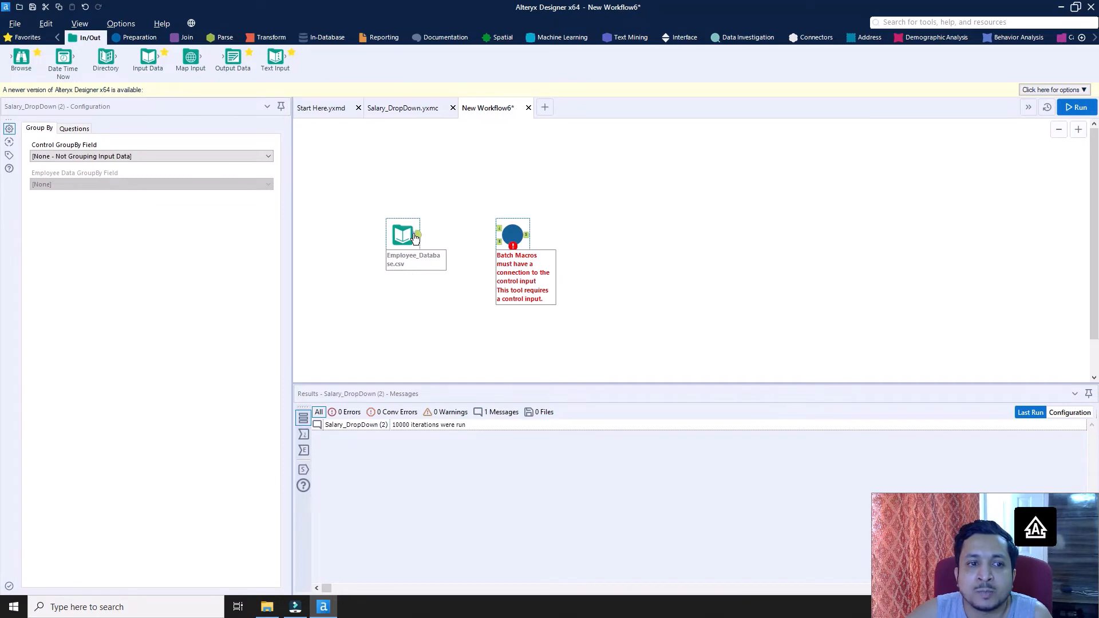
{"action": "left_click_drag", "start_coordinate": [416, 237], "coordinate": [497, 228]}
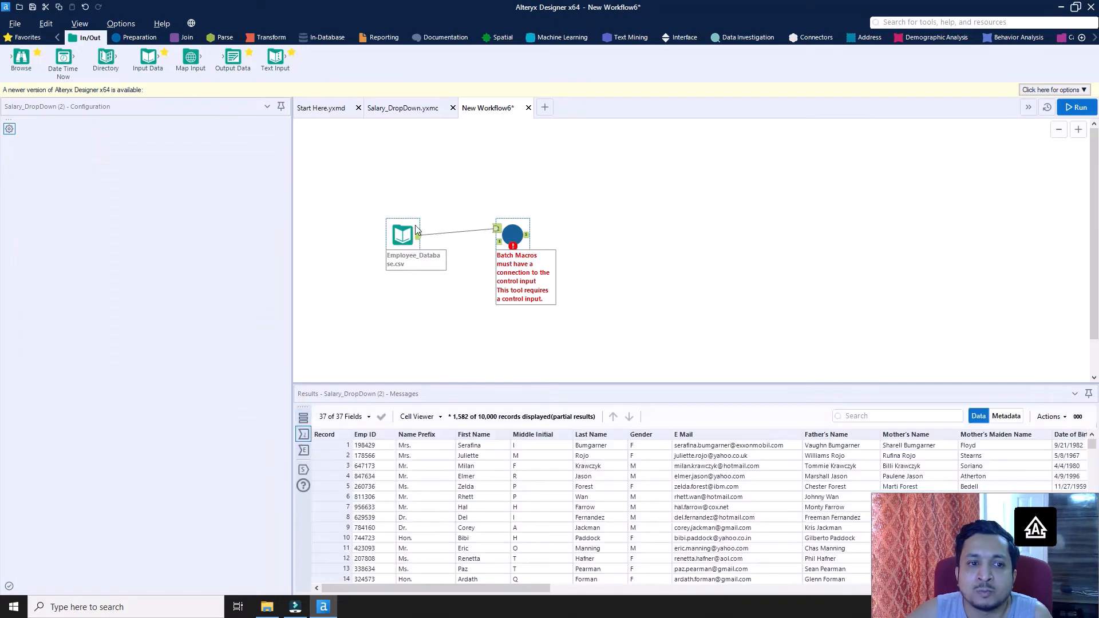
{"action": "left_click_drag", "start_coordinate": [419, 235], "coordinate": [497, 242]}
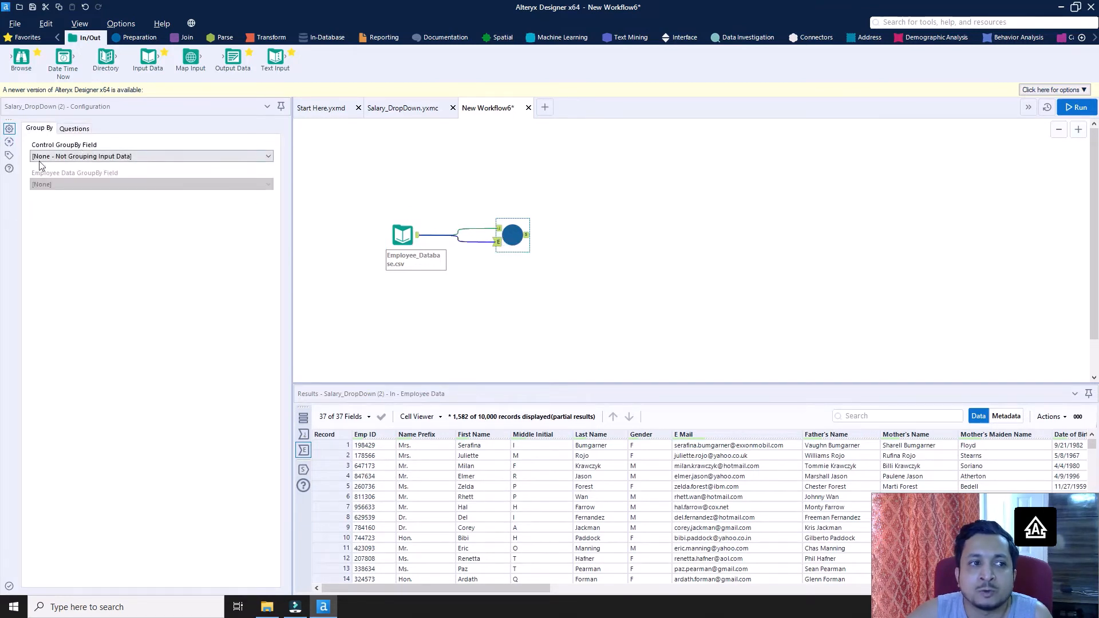
Step: Set the macro's Control GroupBy Field to Phone No
{"action": "left_click", "coordinate": [102, 157]}
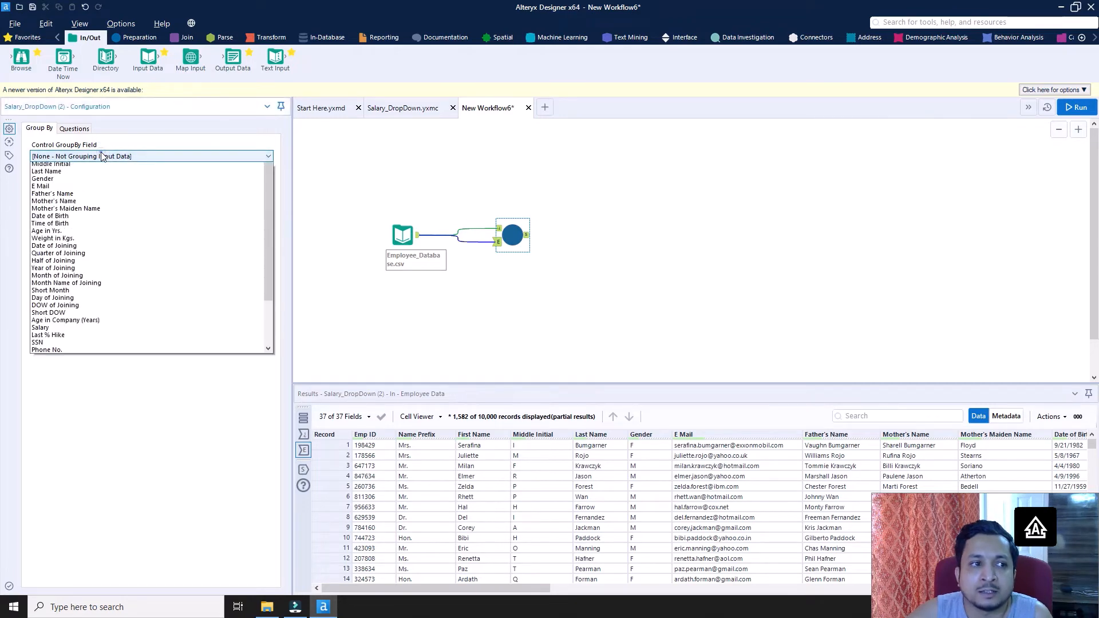
{"action": "scroll", "coordinate": [104, 311], "scroll_direction": "down", "scroll_amount": 2}
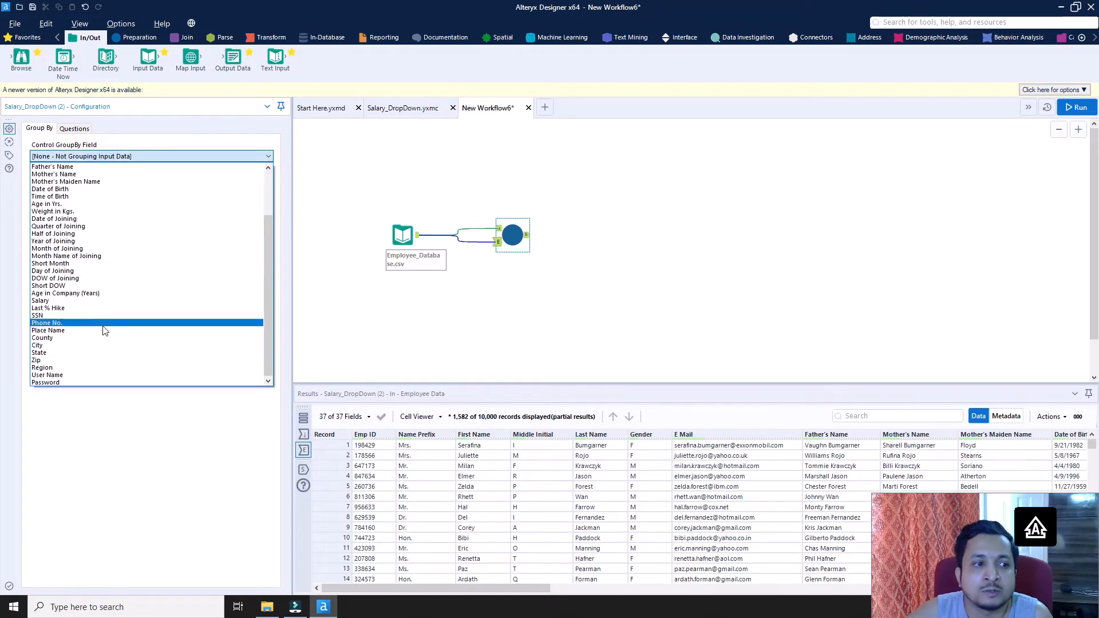
{"action": "left_click", "coordinate": [109, 325]}
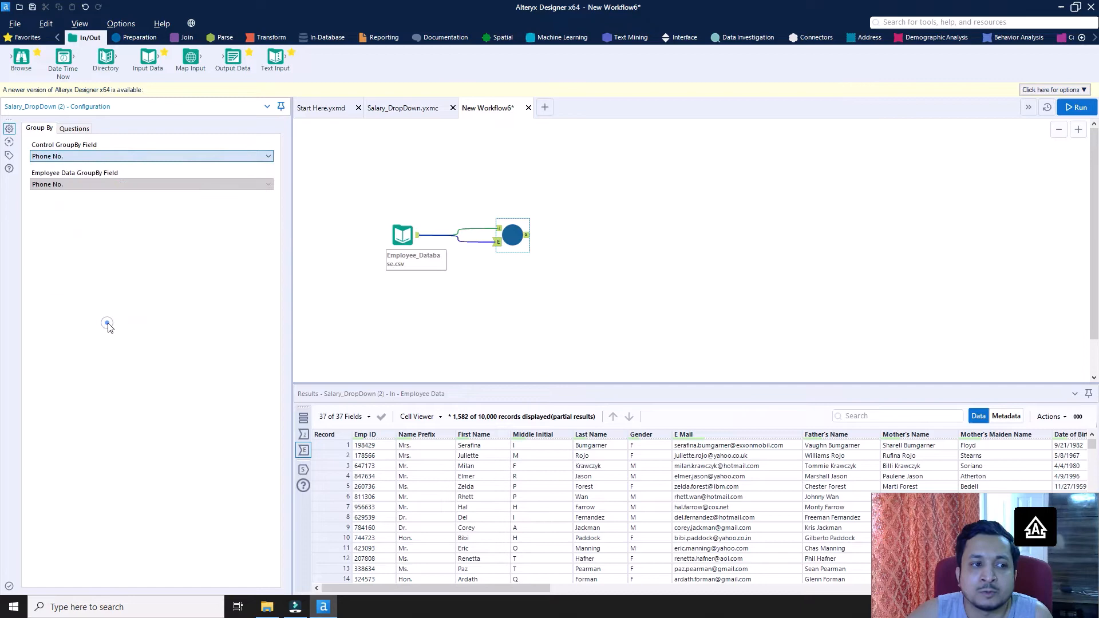
{"action": "left_click", "coordinate": [486, 298]}
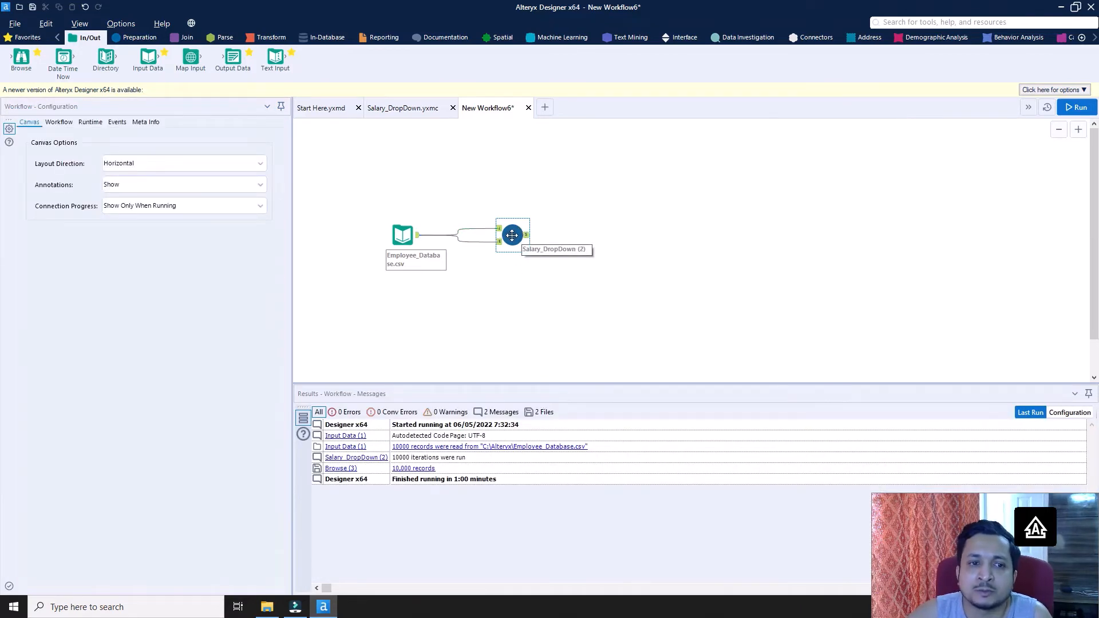
Step: Attach a Browse tool to the Salary_DropDown macro's output and show the Input Data tool's records
{"action": "left_click", "coordinate": [512, 235]}
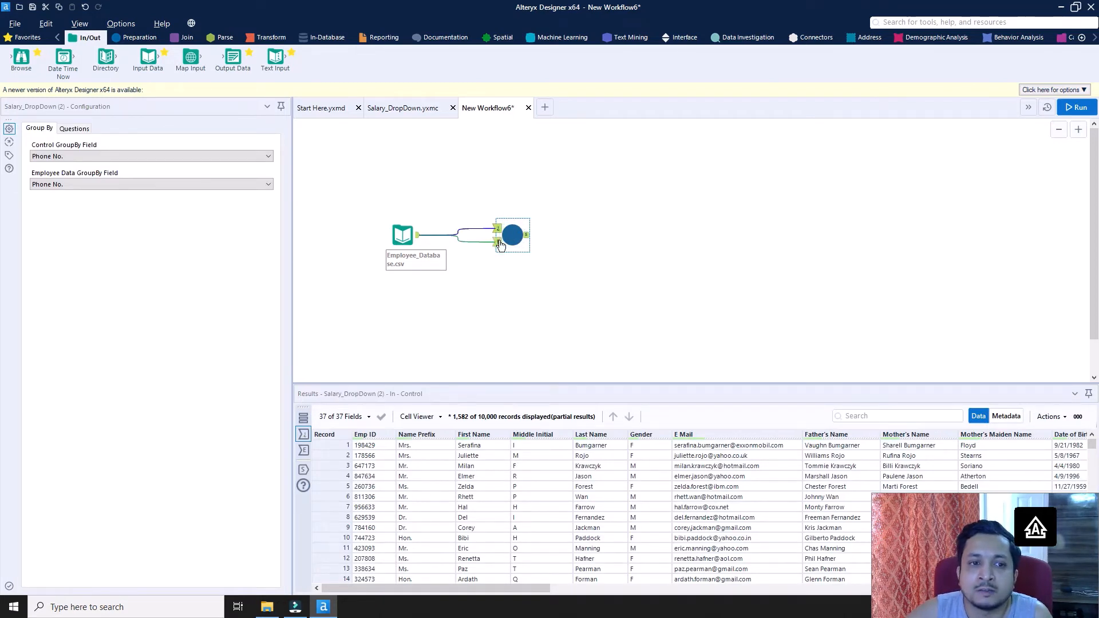
{"action": "left_click_drag", "start_coordinate": [23, 60], "coordinate": [582, 237]}
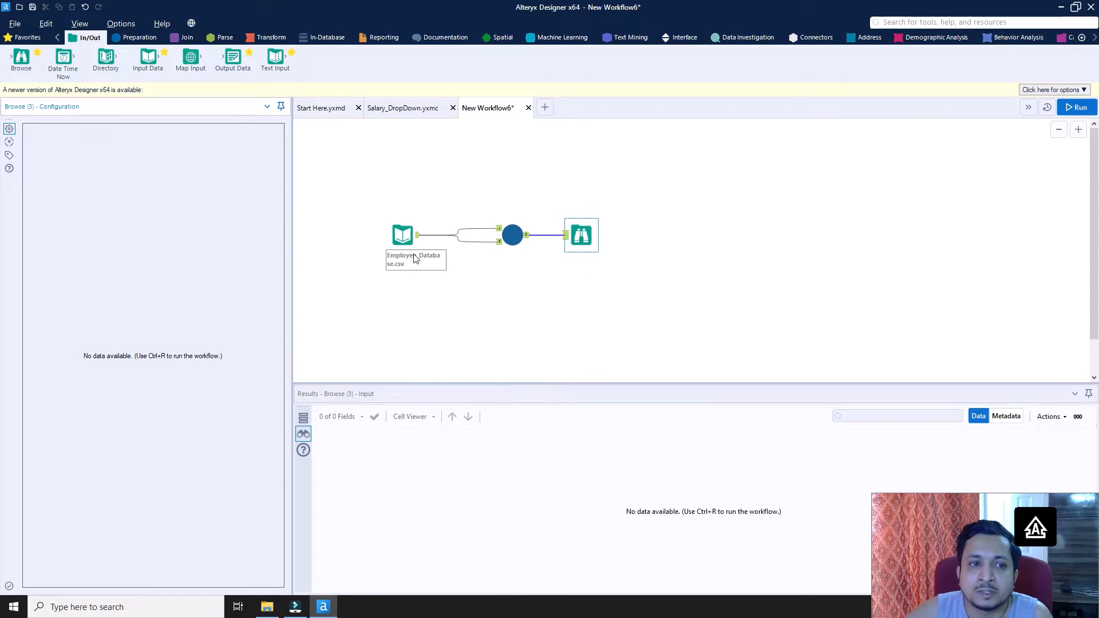
{"action": "left_click", "coordinate": [399, 235]}
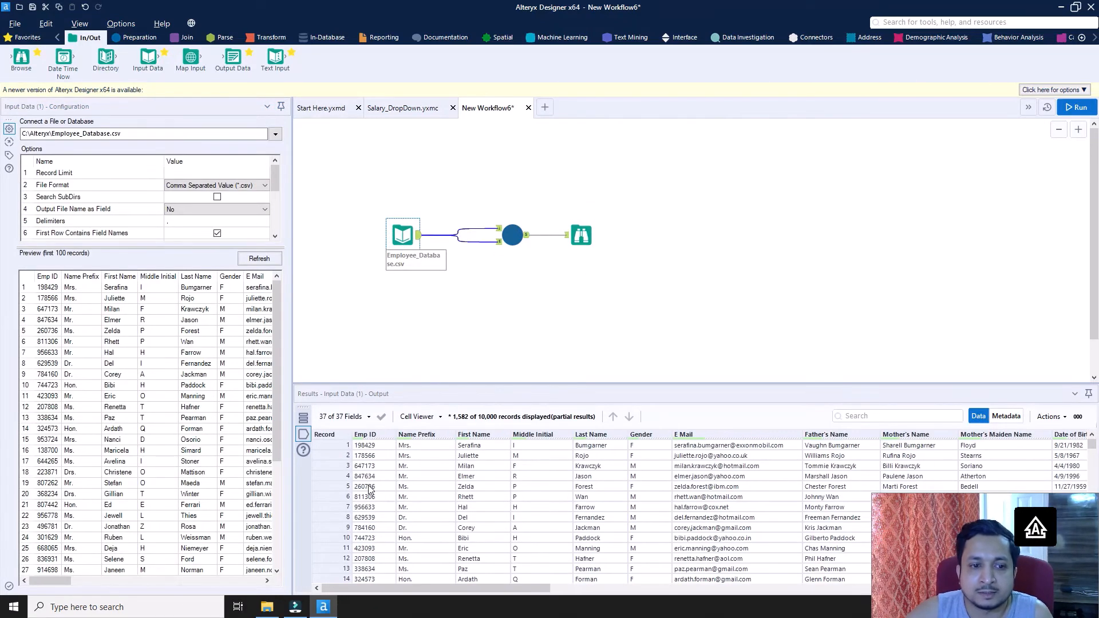
Step: Examine the third employee record in the Input Data results, from Emp ID and First Name across to its Salary value
{"action": "left_click", "coordinate": [372, 446]}
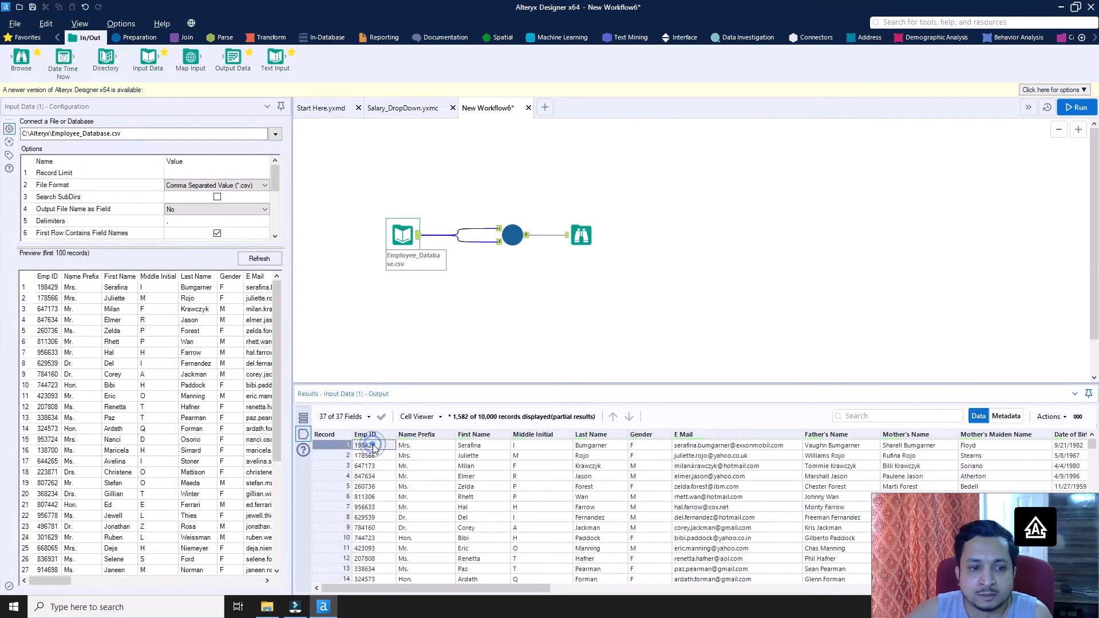
{"action": "double_click", "coordinate": [382, 466]}
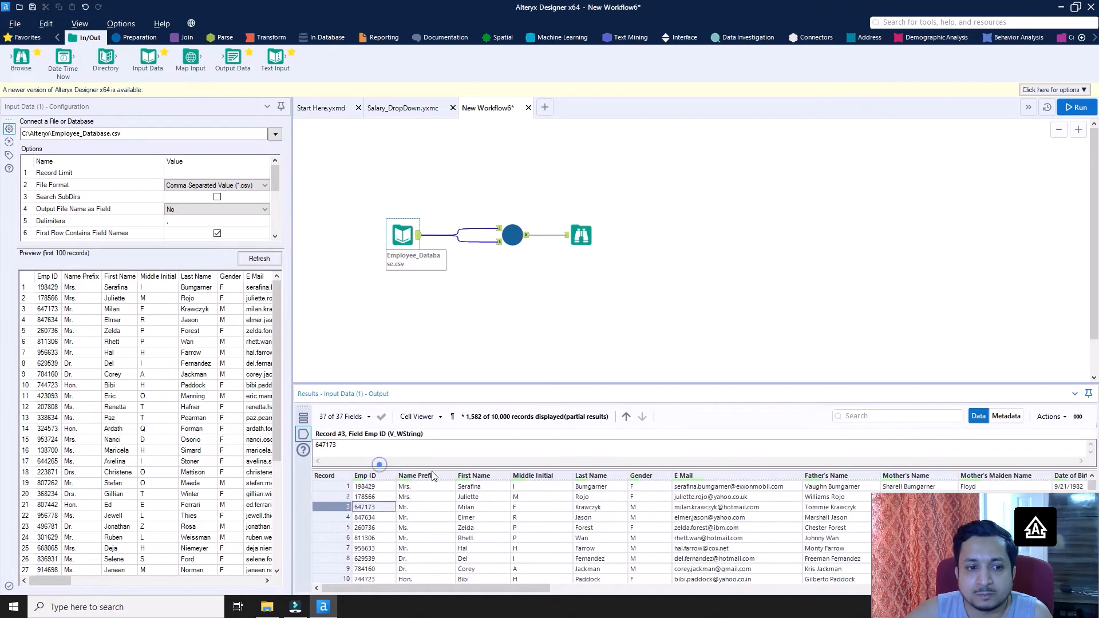
{"action": "left_click", "coordinate": [477, 508]}
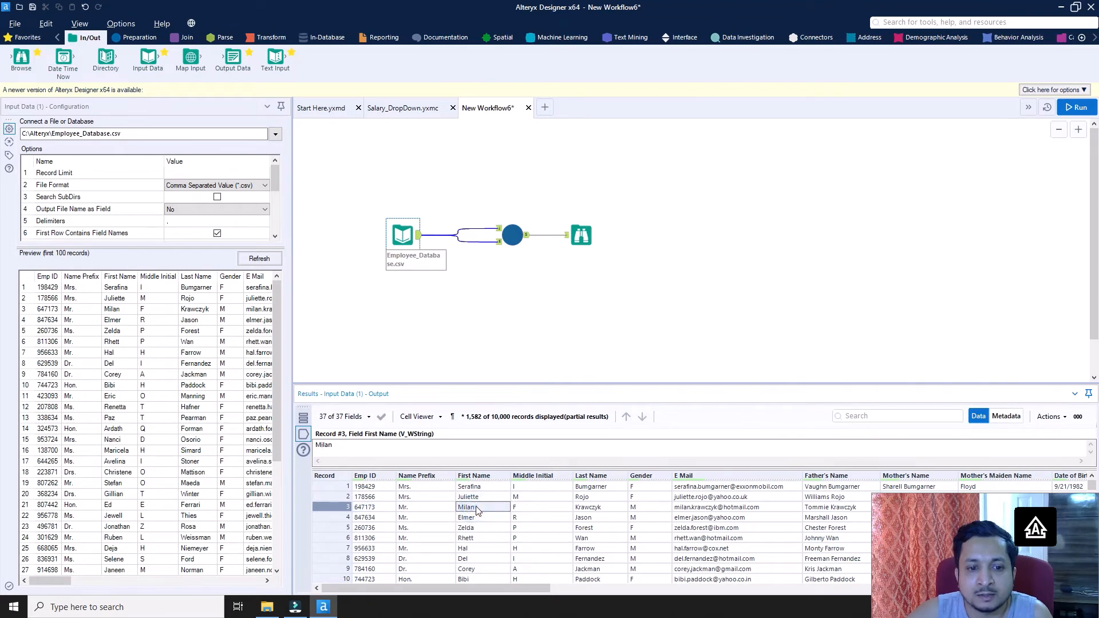
{"action": "left_click", "coordinate": [383, 509]}
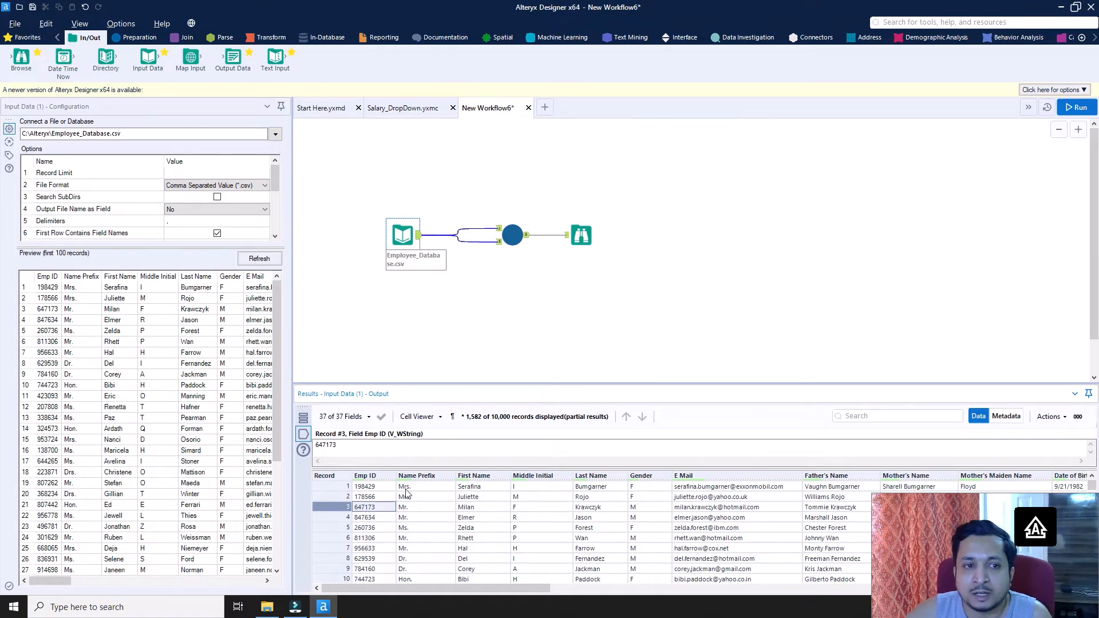
{"action": "key", "text": "Right"}
{"action": "key", "text": "Right"}
{"action": "key", "text": "Right"}
{"action": "key", "text": "Right"}
{"action": "key", "text": "Right"}
{"action": "key", "text": "Right"}
{"action": "key", "text": "Right"}
{"action": "key", "text": "Right"}
{"action": "key", "text": "Right"}
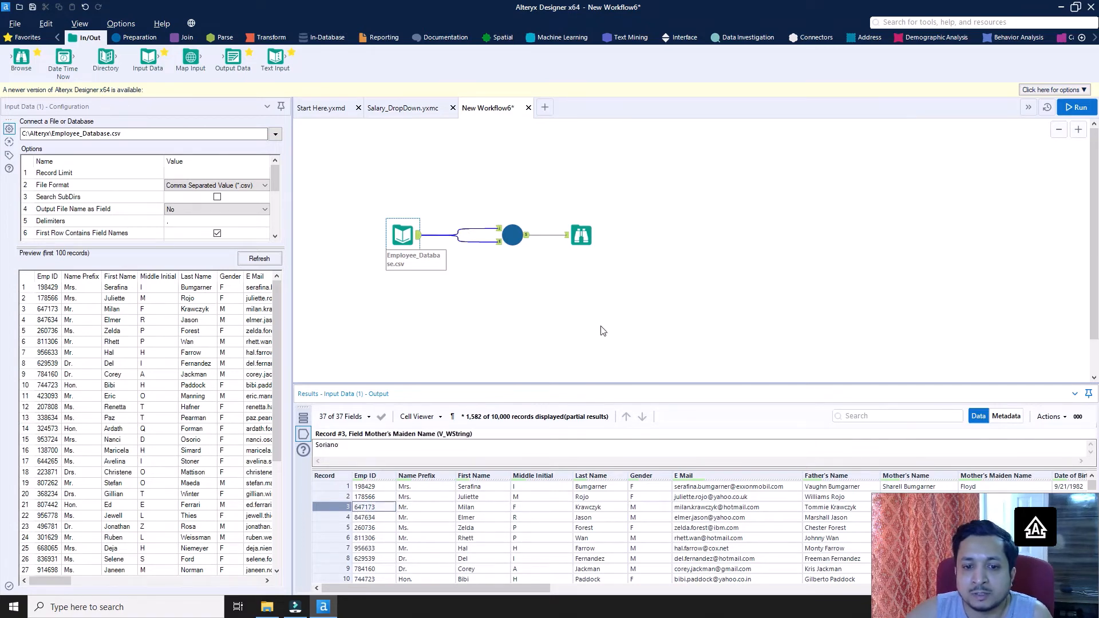
{"action": "key", "text": "Right"}
{"action": "key", "text": "Right"}
{"action": "key", "text": "Right"}
{"action": "key", "text": "Right"}
{"action": "key", "text": "Right"}
{"action": "key", "text": "Right"}
{"action": "key", "text": "Right"}
{"action": "key", "text": "Right"}
{"action": "key", "text": "Right"}
{"action": "key", "text": "Right"}
{"action": "key", "text": "Right"}
{"action": "key", "text": "Right"}
{"action": "key", "text": "Right"}
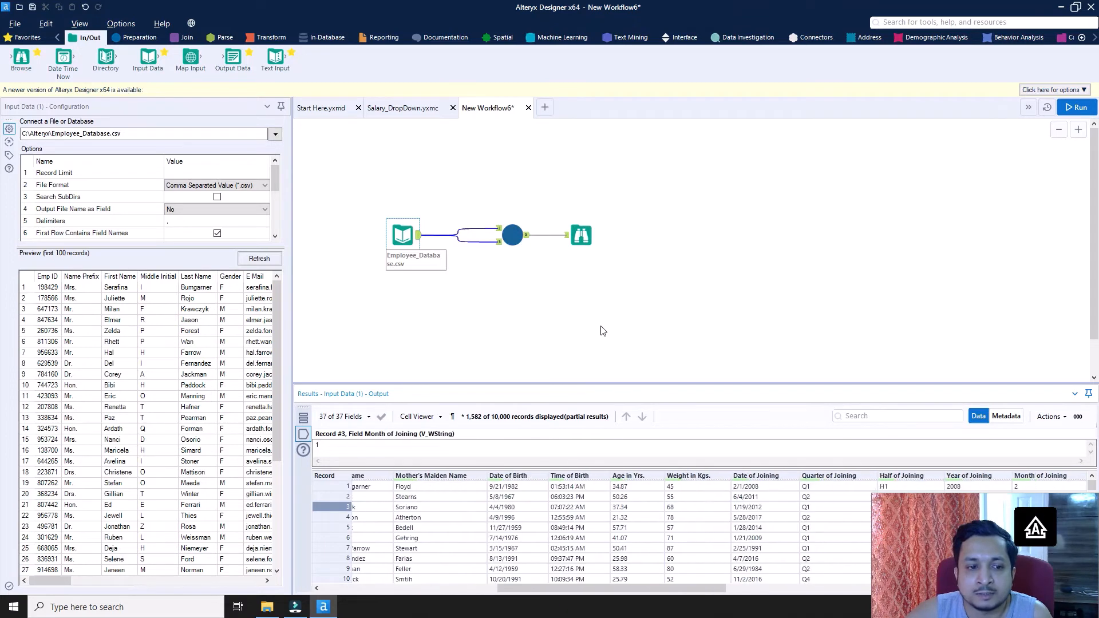
{"action": "key", "text": "Right"}
{"action": "key", "text": "Right"}
{"action": "key", "text": "Right"}
{"action": "key", "text": "Right"}
{"action": "key", "text": "Right"}
{"action": "key", "text": "Right"}
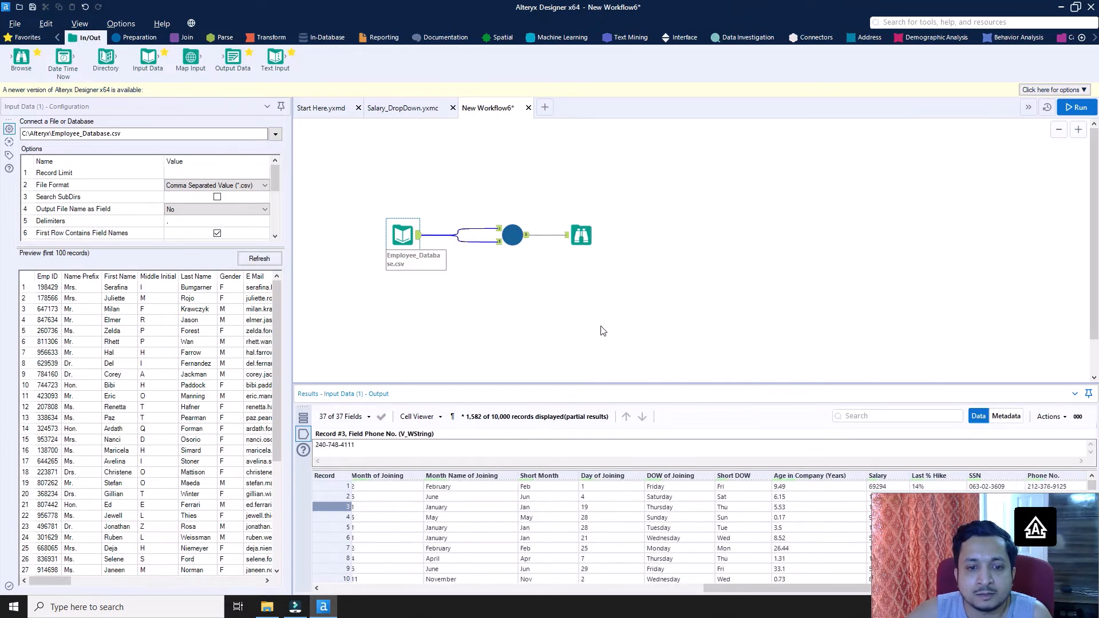
{"action": "key", "text": "Right"}
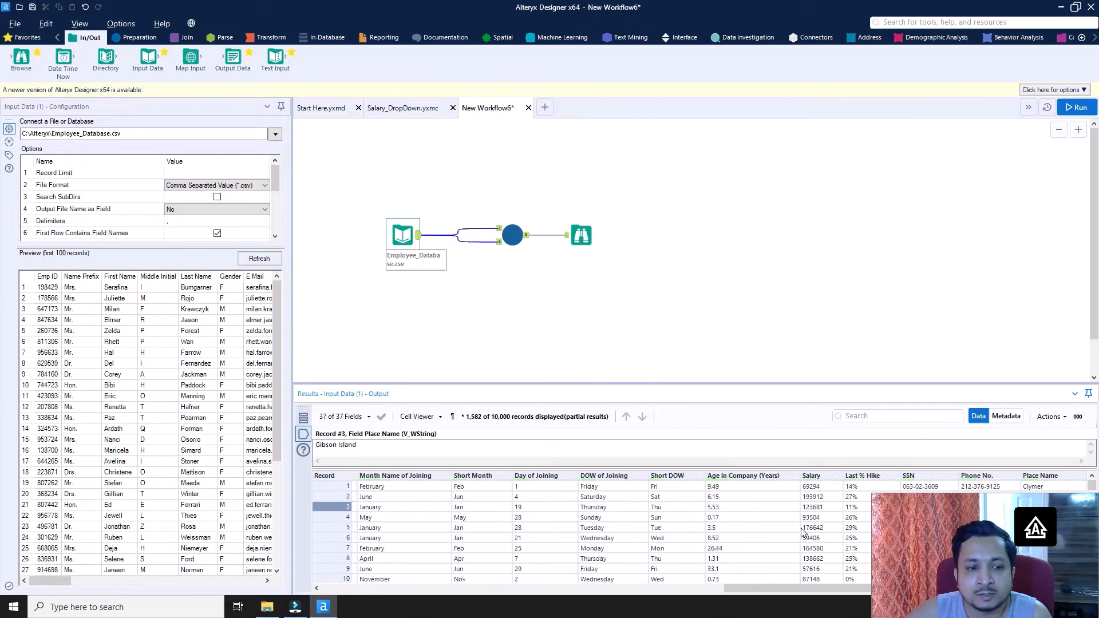
{"action": "left_click", "coordinate": [814, 507]}
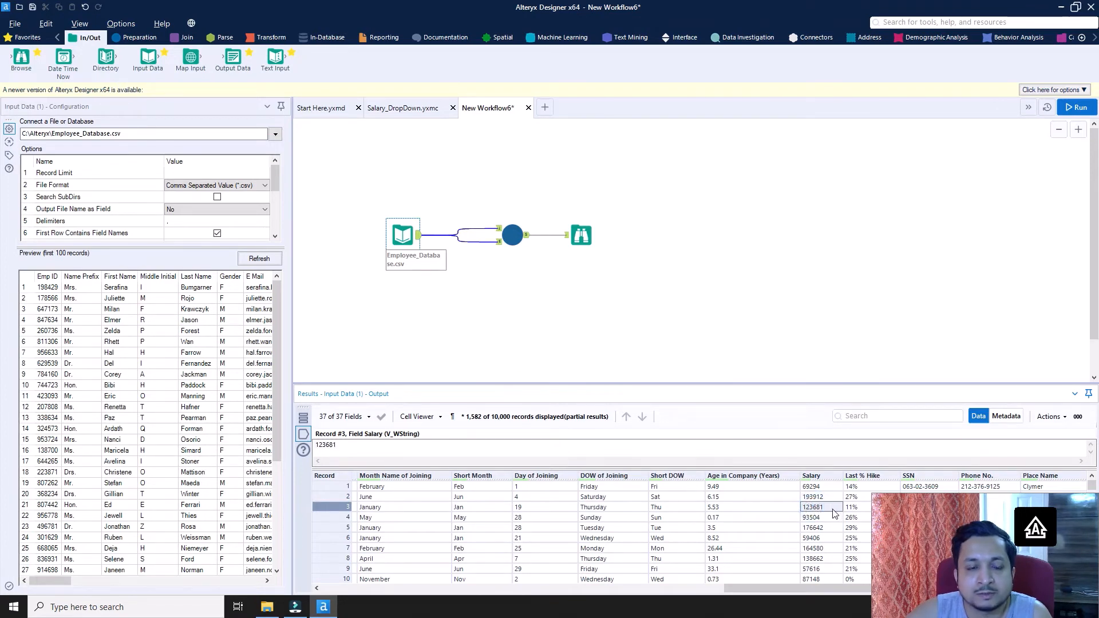
Step: Check the macro's Formula Selection in the workflow against the multiplier listed for Formula3 in the Salary_DropDown macro's Drop Down tool
{"action": "left_click", "coordinate": [510, 240]}
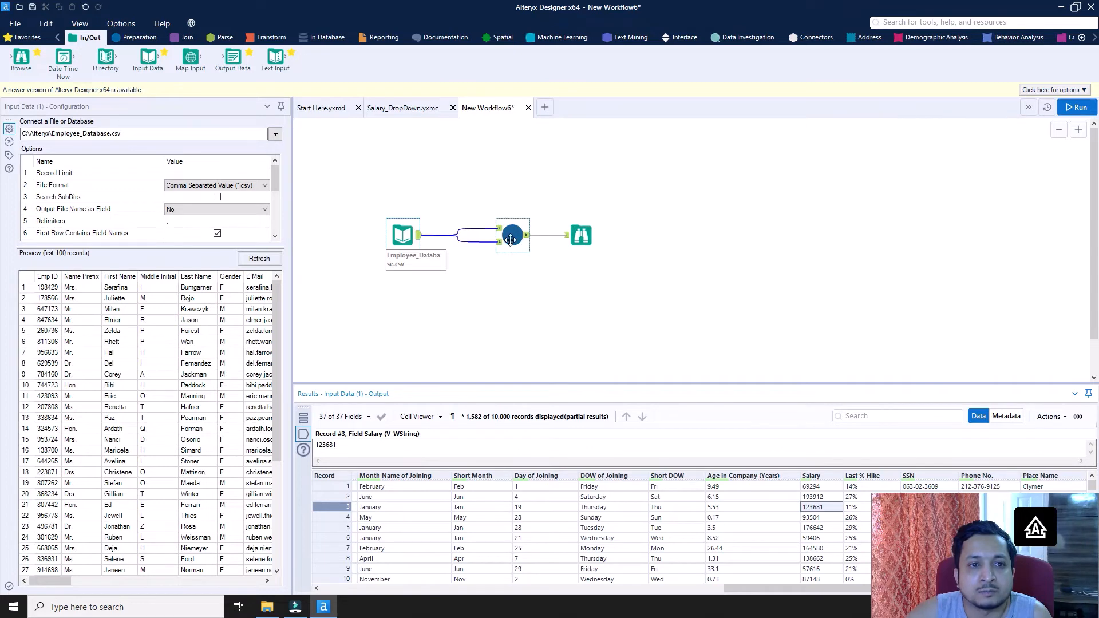
{"action": "left_click", "coordinate": [85, 128]}
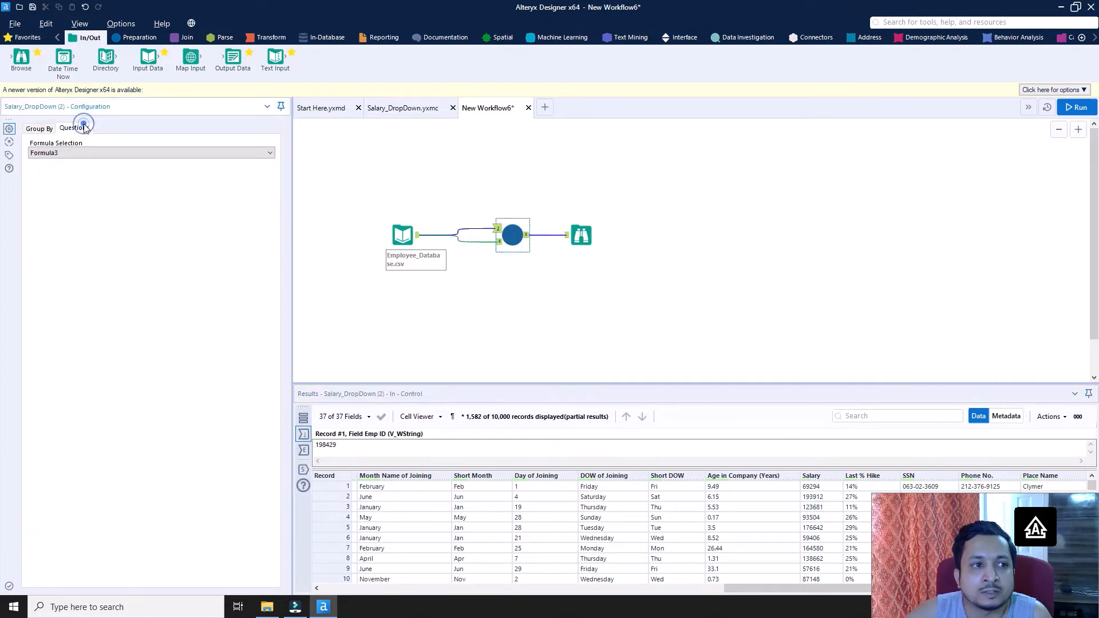
{"action": "left_click", "coordinate": [132, 152]}
{"action": "left_click", "coordinate": [132, 150]}
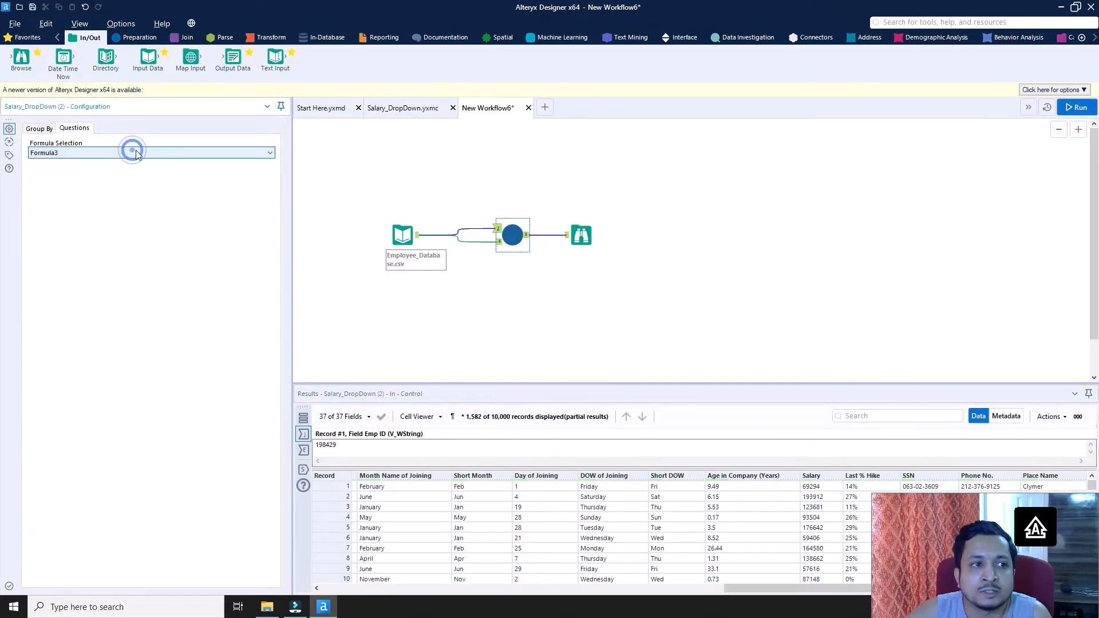
{"action": "left_click", "coordinate": [380, 109]}
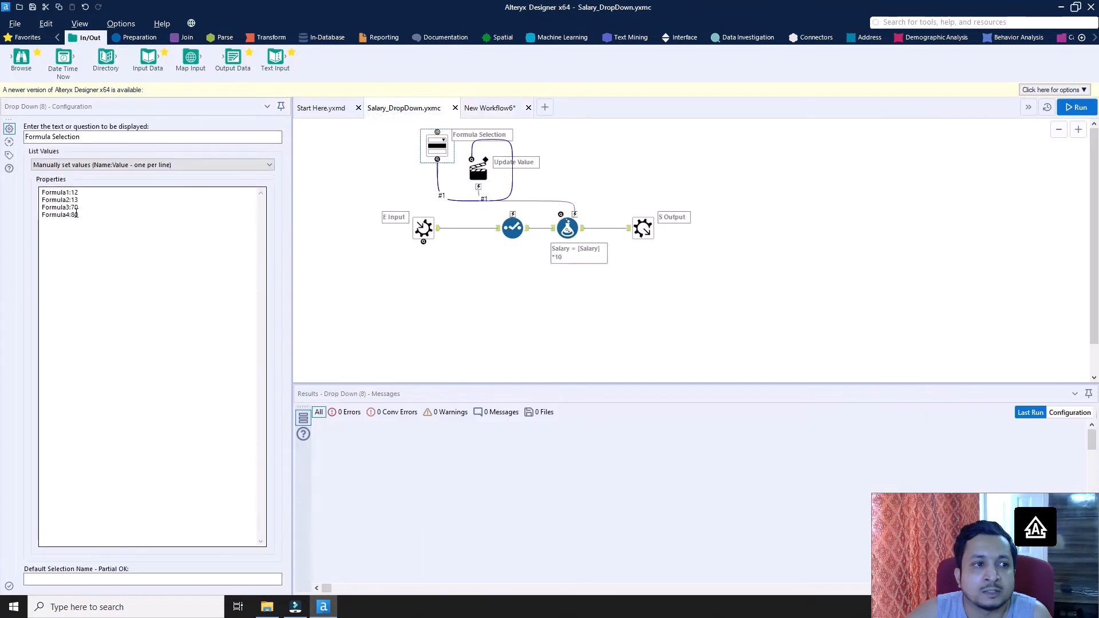
{"action": "double_click", "coordinate": [74, 207]}
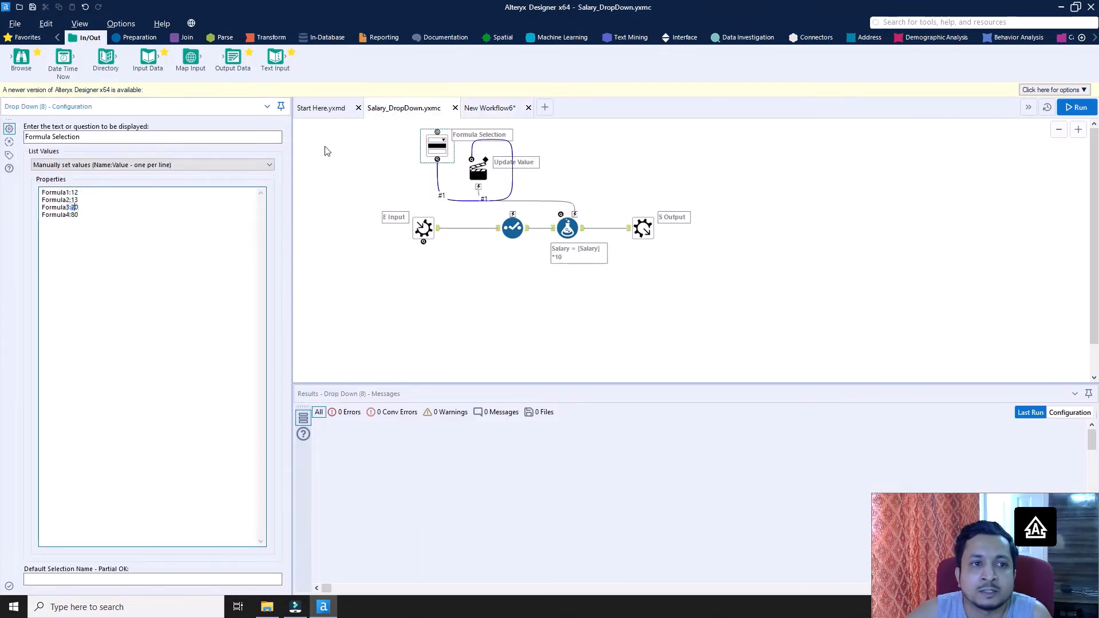
{"action": "left_click", "coordinate": [489, 109]}
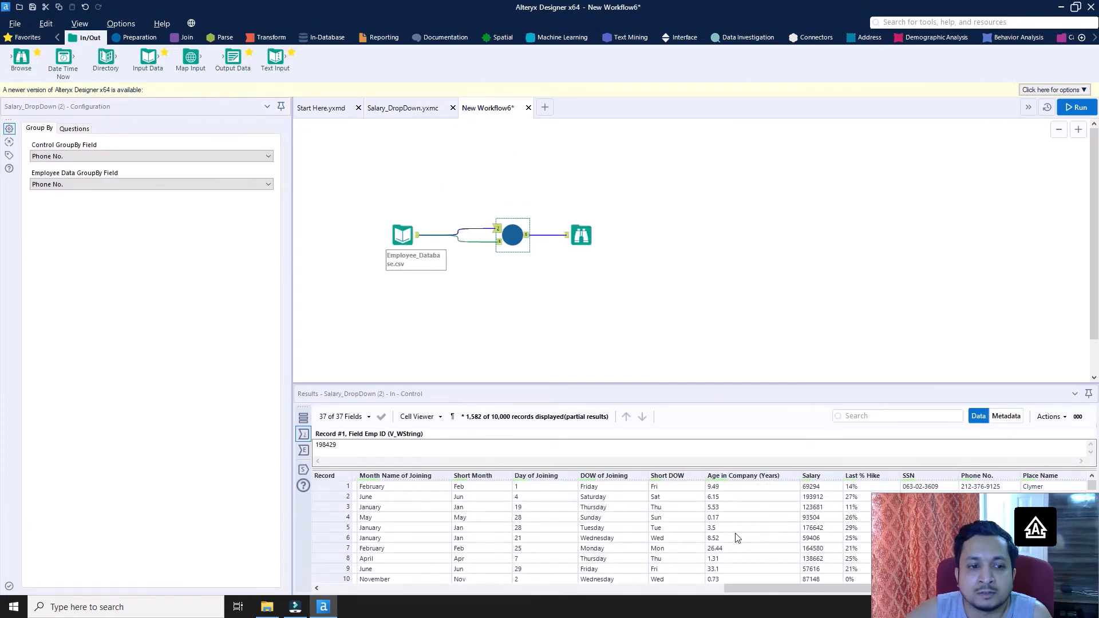
Step: Switch to Calculator, multiply the third record's Salary of 123681 by 70, and minimize the calculator
{"action": "left_click", "coordinate": [821, 509]}
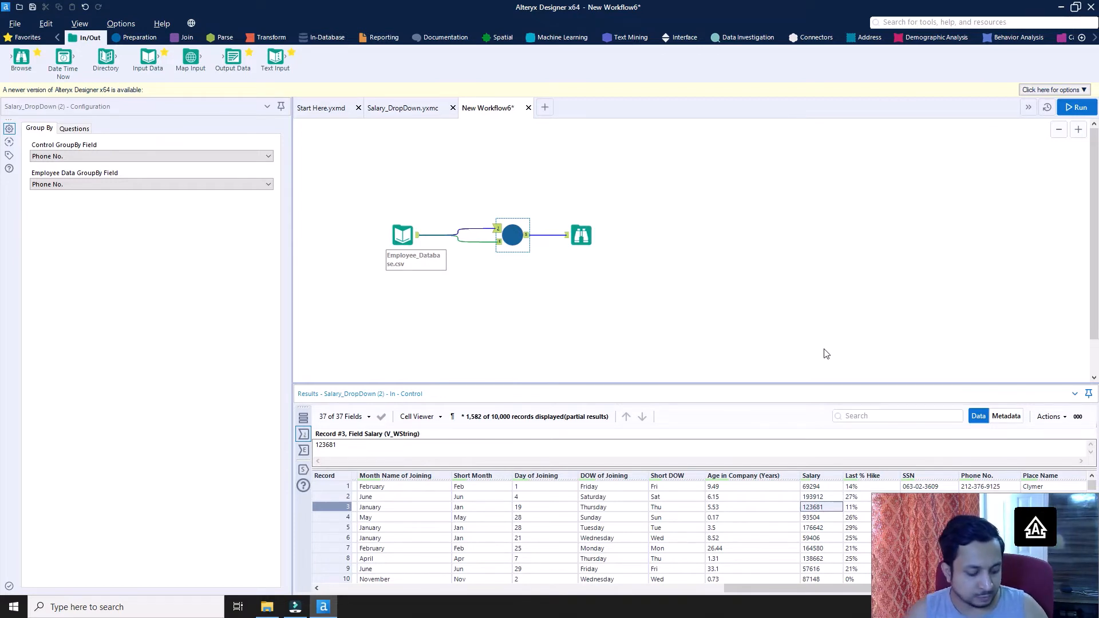
{"action": "key", "text": "super+r"}
{"action": "key", "text": "Return"}
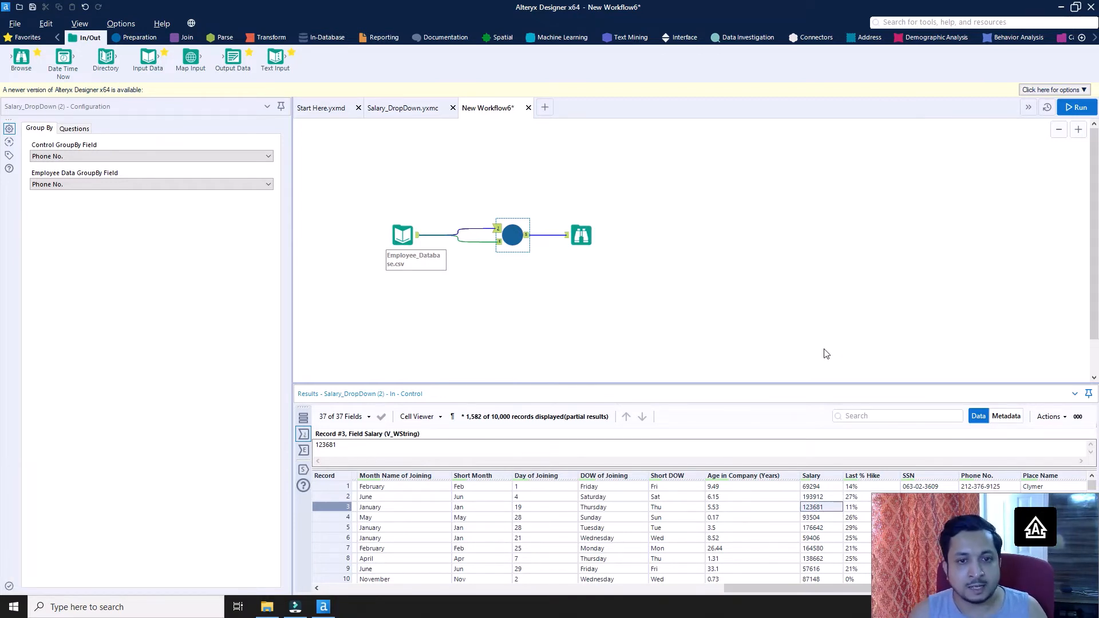
{"action": "type", "text": "1"}
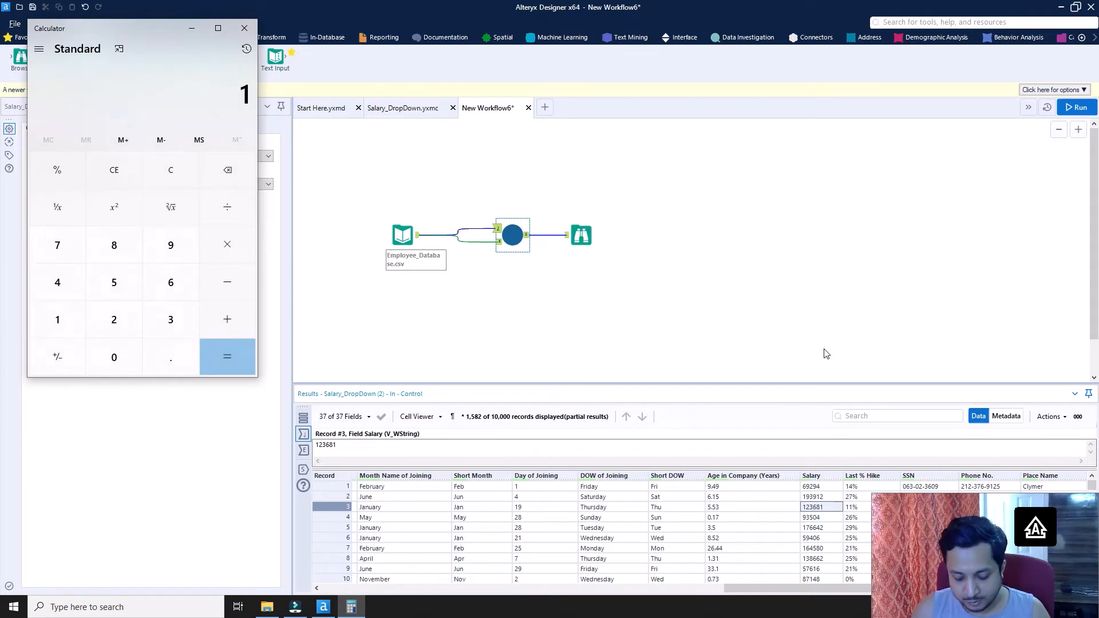
{"action": "type", "text": "23681"}
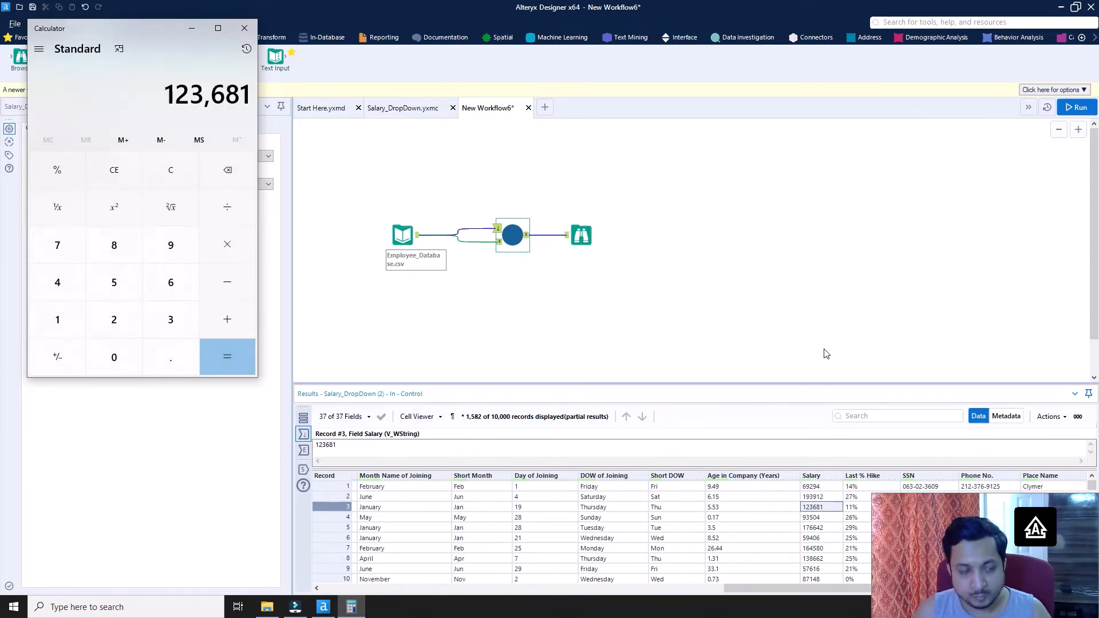
{"action": "type", "text": "*70"}
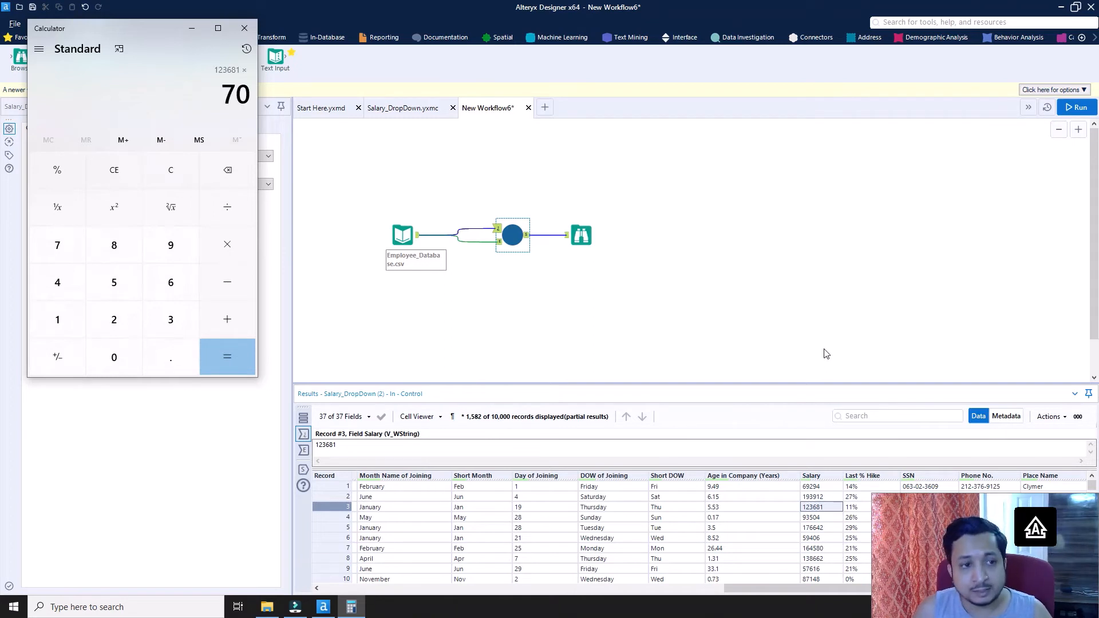
{"action": "key", "text": "Return"}
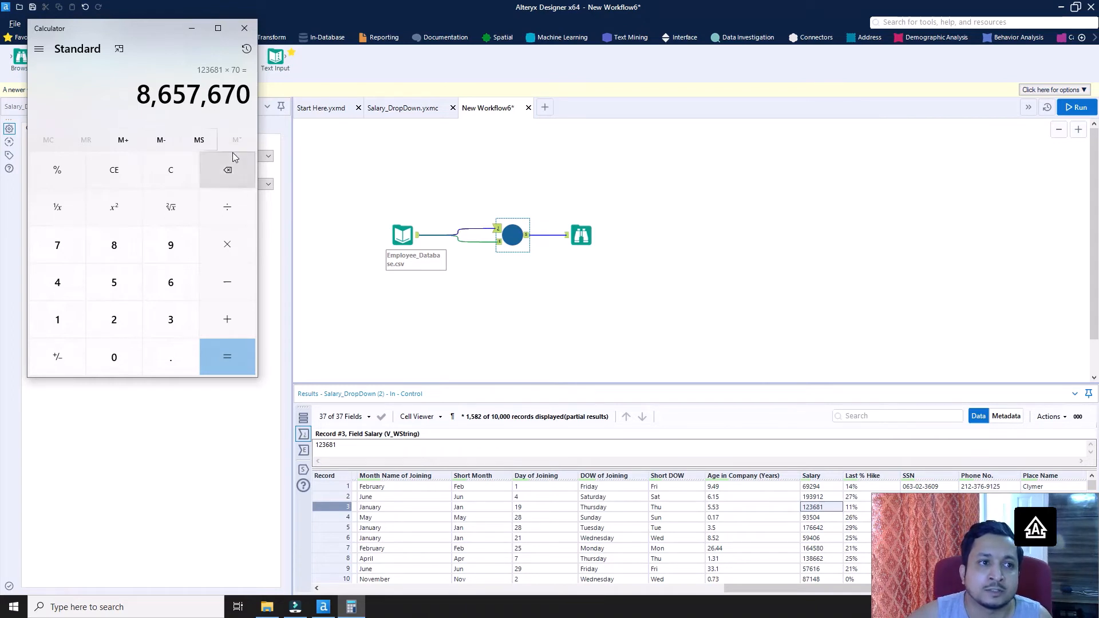
{"action": "left_click", "coordinate": [194, 29]}
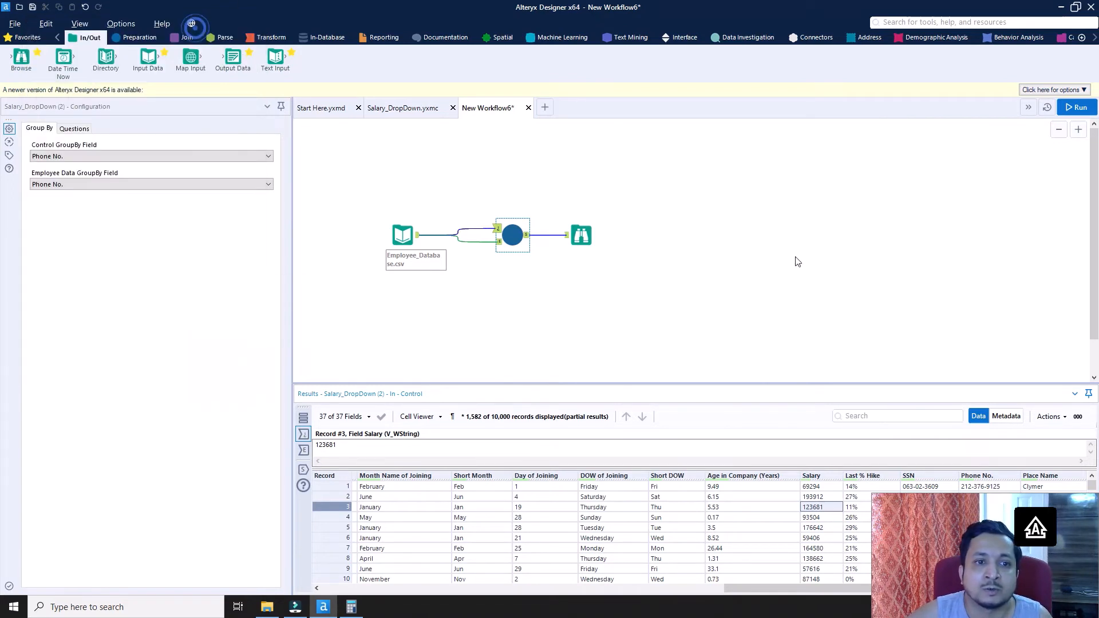
Step: Run the workflow and show the Browse tool's output records from the first field
{"action": "left_click", "coordinate": [1076, 109]}
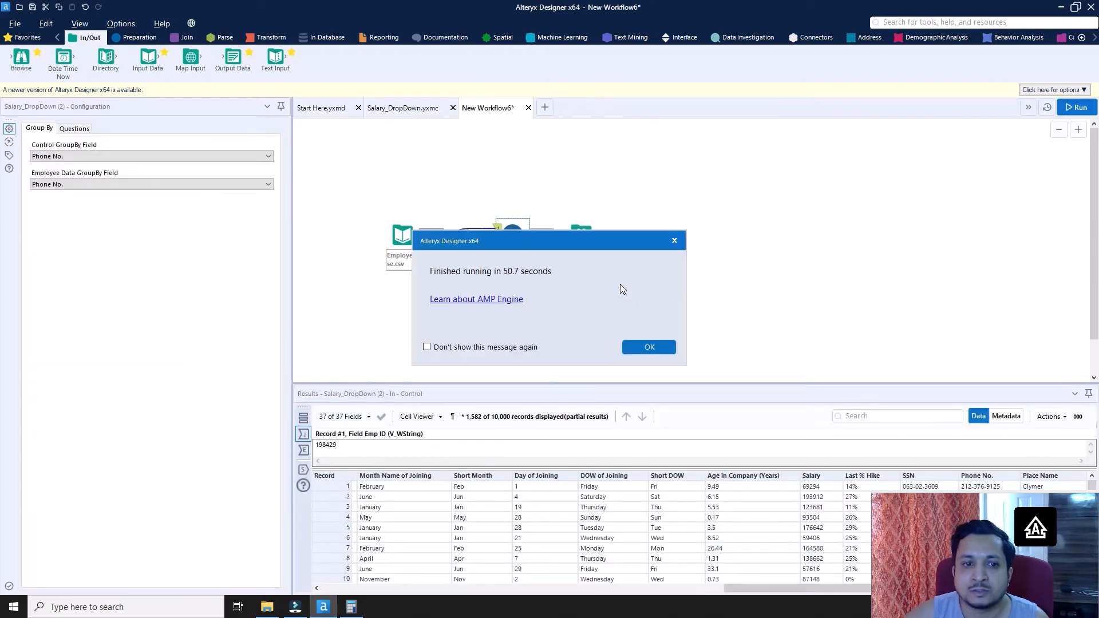
{"action": "left_click", "coordinate": [656, 342]}
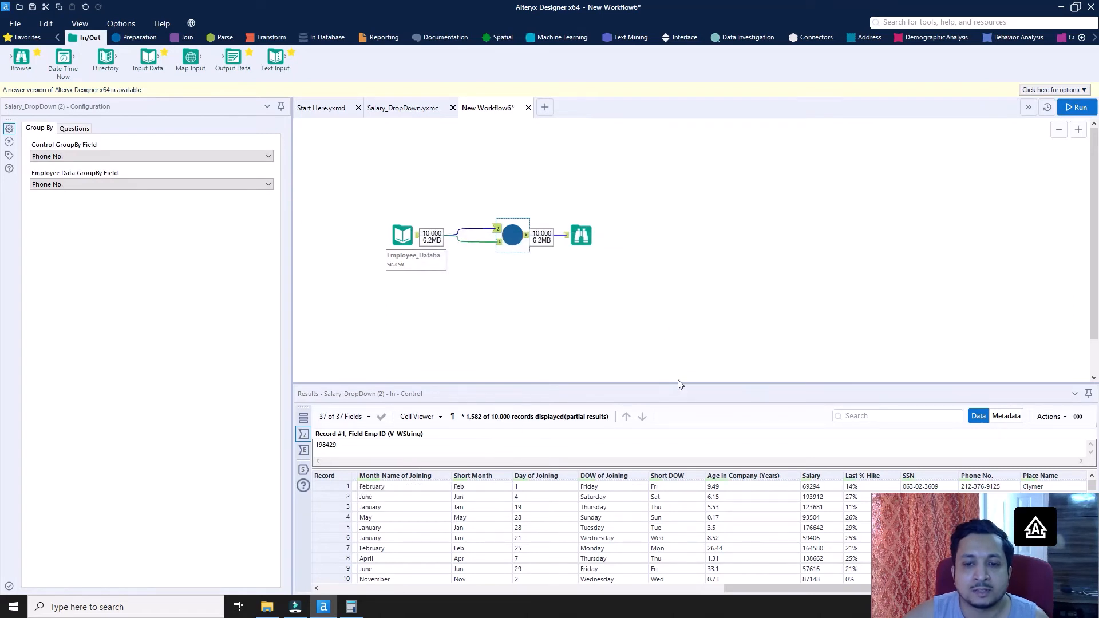
{"action": "scroll", "coordinate": [678, 381], "scroll_direction": "down", "scroll_amount": 2}
{"action": "scroll", "coordinate": [678, 381], "scroll_direction": "up", "scroll_amount": 1}
{"action": "left_click", "coordinate": [592, 206]}
{"action": "left_click", "coordinate": [591, 205]}
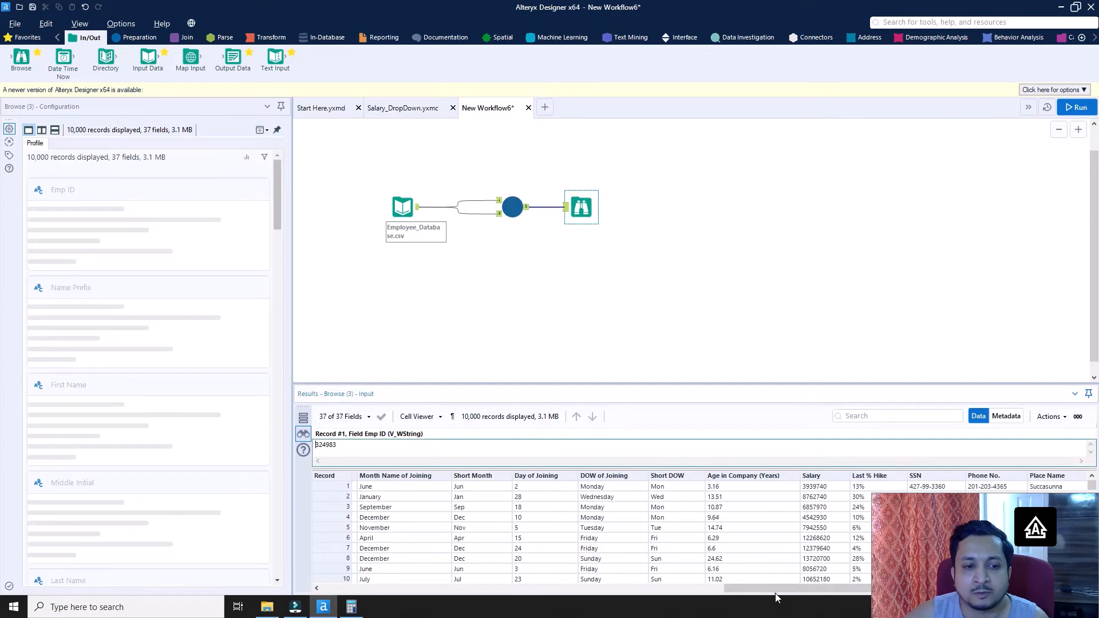
{"action": "left_click_drag", "start_coordinate": [763, 594], "coordinate": [358, 594]}
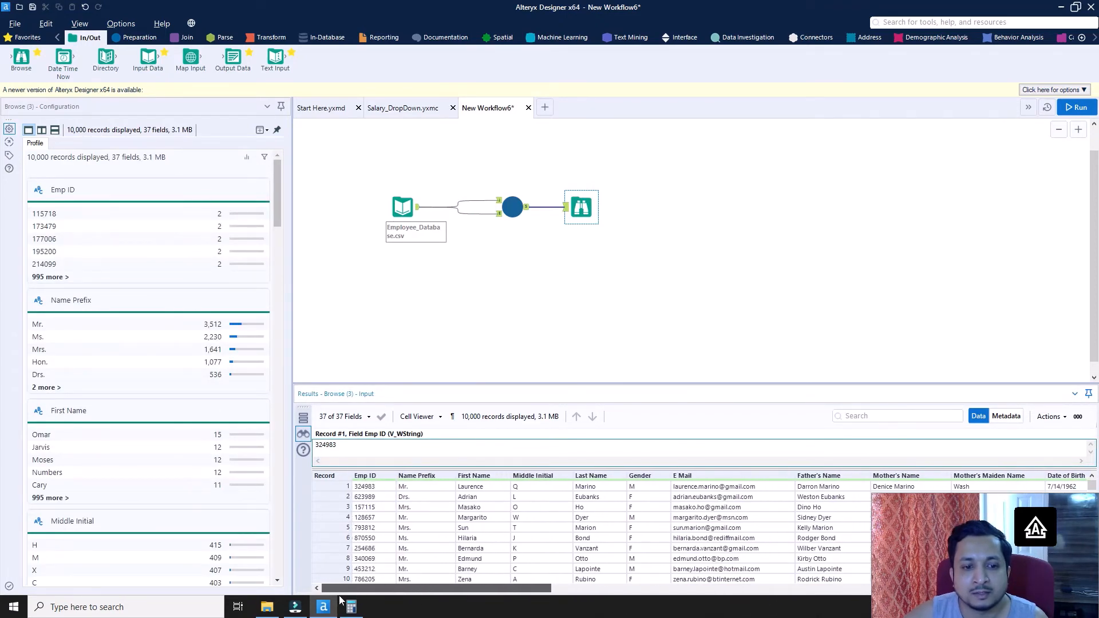
Step: Review the calculated salary, and filter the Browse results to records whose First Name equals the checked employee's first name
{"action": "left_click", "coordinate": [351, 605]}
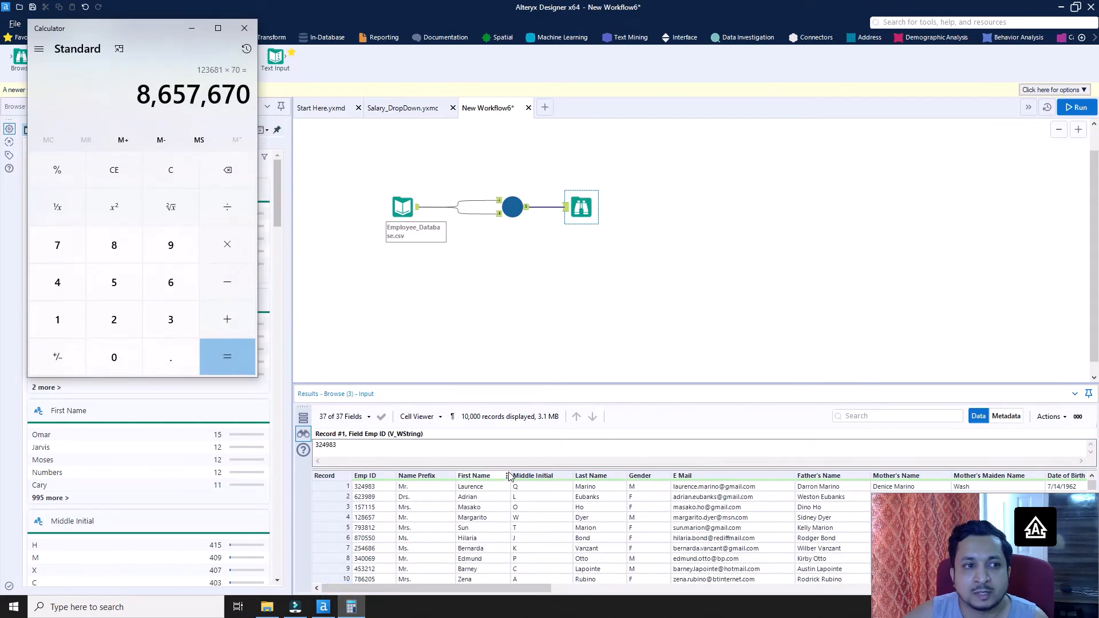
{"action": "left_click", "coordinate": [509, 477]}
{"action": "left_click", "coordinate": [507, 476]}
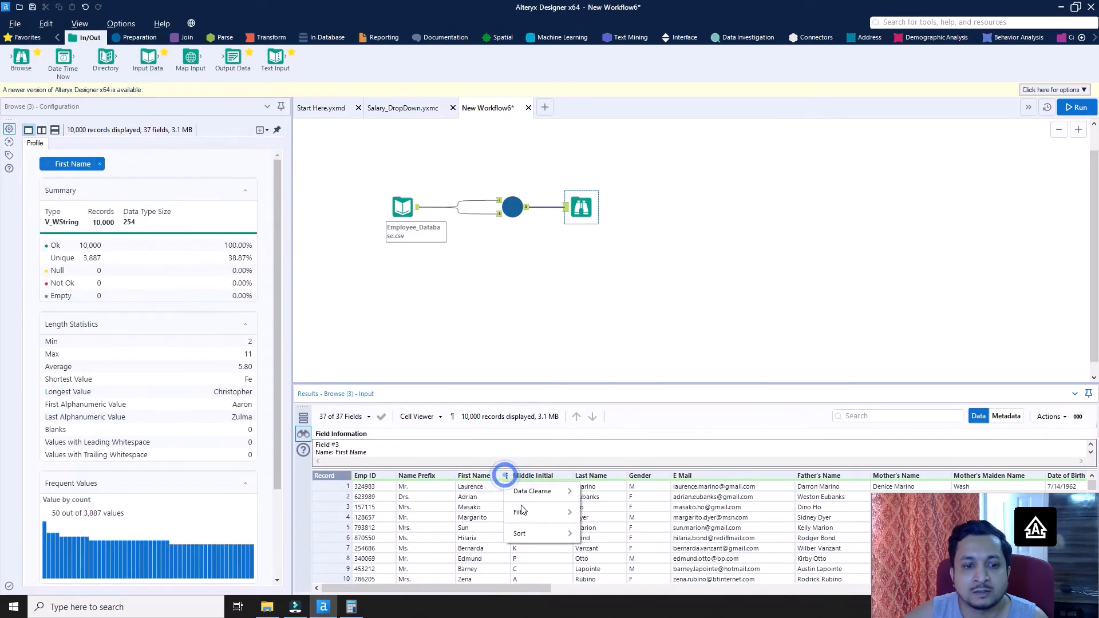
{"action": "mouse_move", "coordinate": [532, 518]}
{"action": "left_click", "coordinate": [596, 564]}
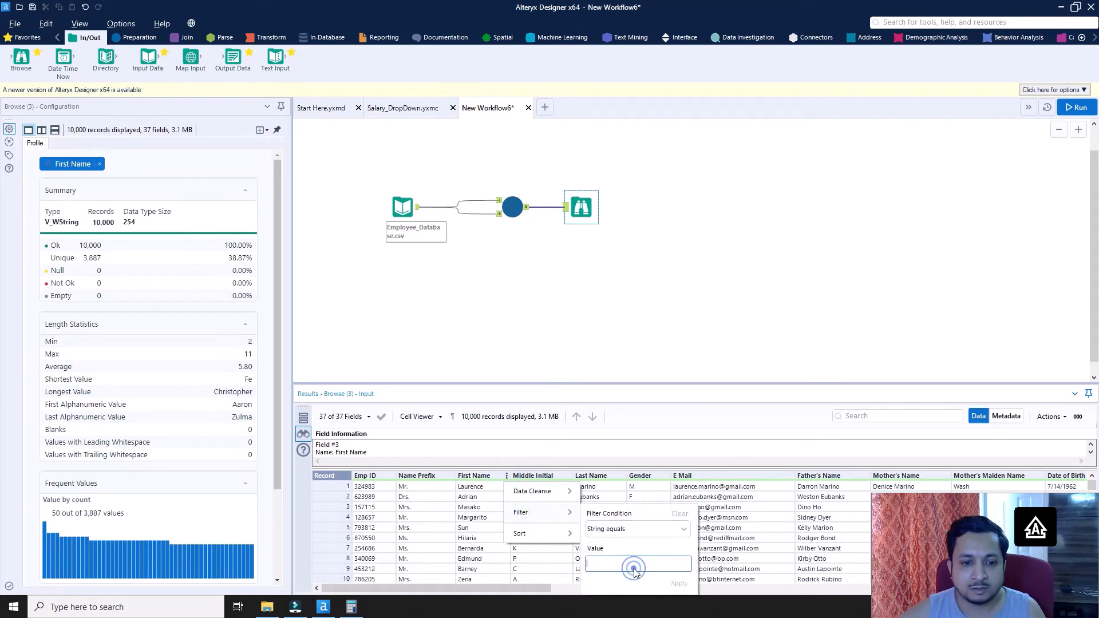
{"action": "type", "text": "Milan"}
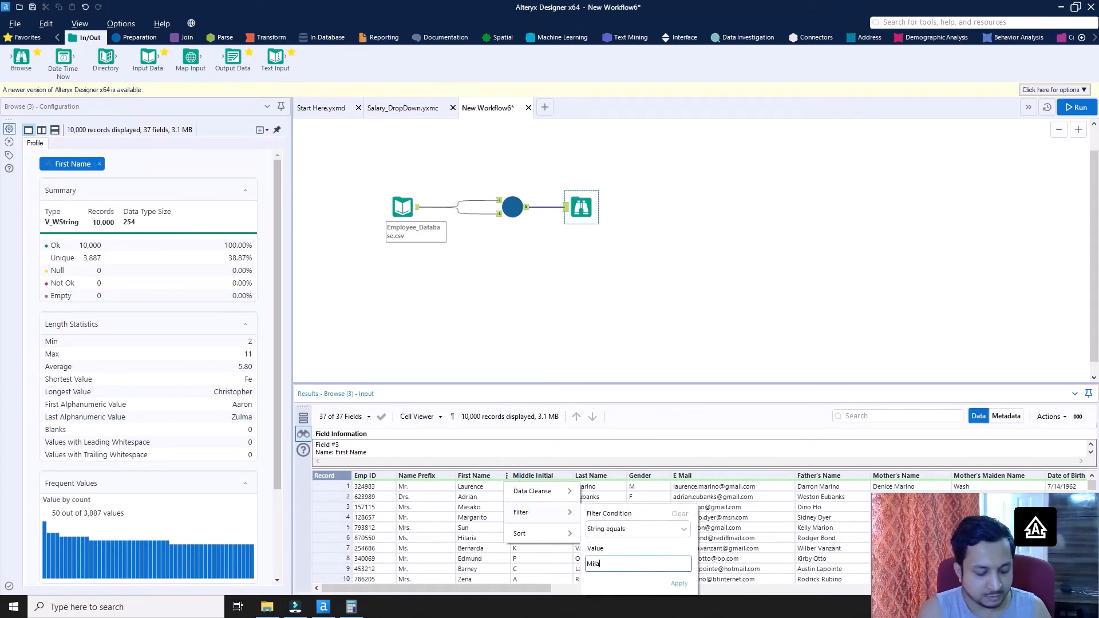
{"action": "left_click", "coordinate": [680, 585]}
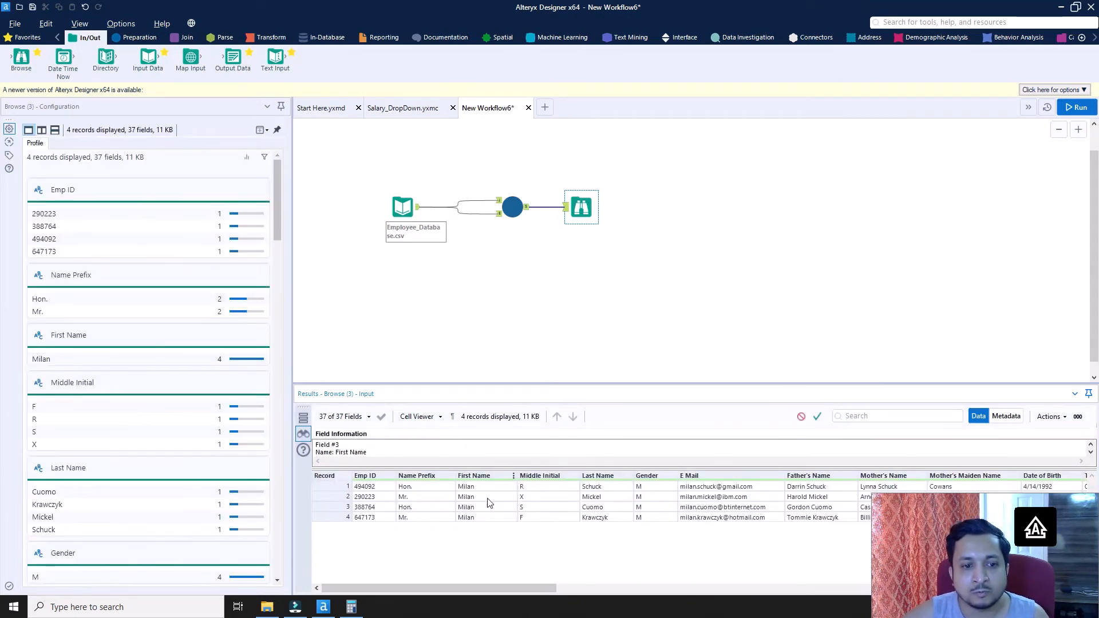
Step: Compare the fourth filtered record's Salary with the 123681 × 70 result in Calculator, and return to the workflow canvas
{"action": "left_click", "coordinate": [593, 518]}
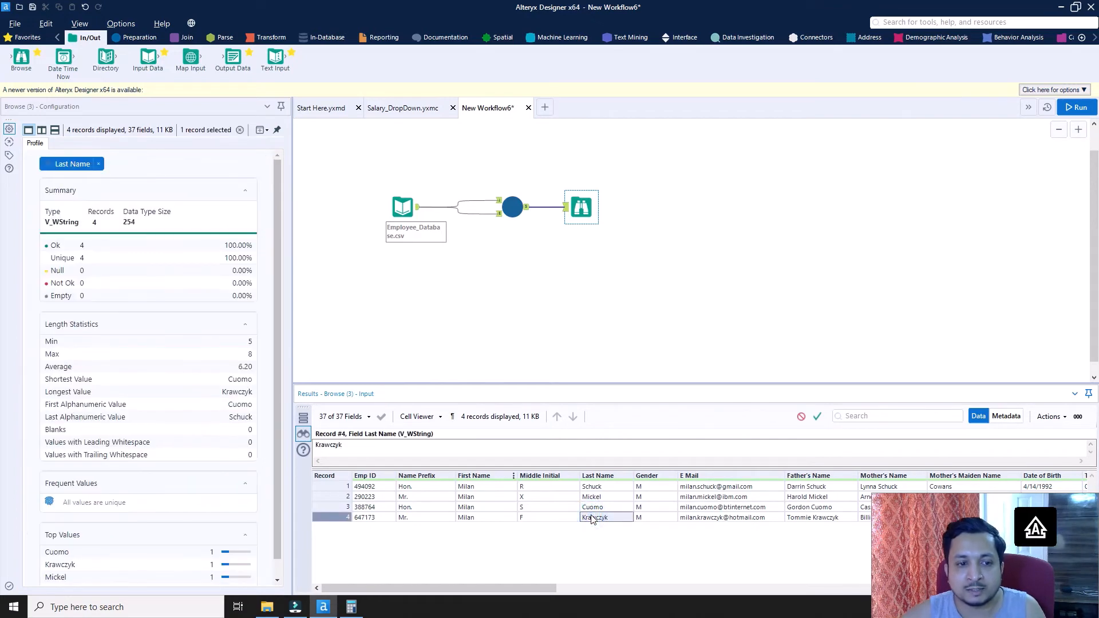
{"action": "key", "text": "Right"}
{"action": "key", "text": "Right"}
{"action": "key", "text": "Right"}
{"action": "key", "text": "Right"}
{"action": "key", "text": "Right"}
{"action": "key", "text": "Right"}
{"action": "key", "text": "Right"}
{"action": "key", "text": "Right"}
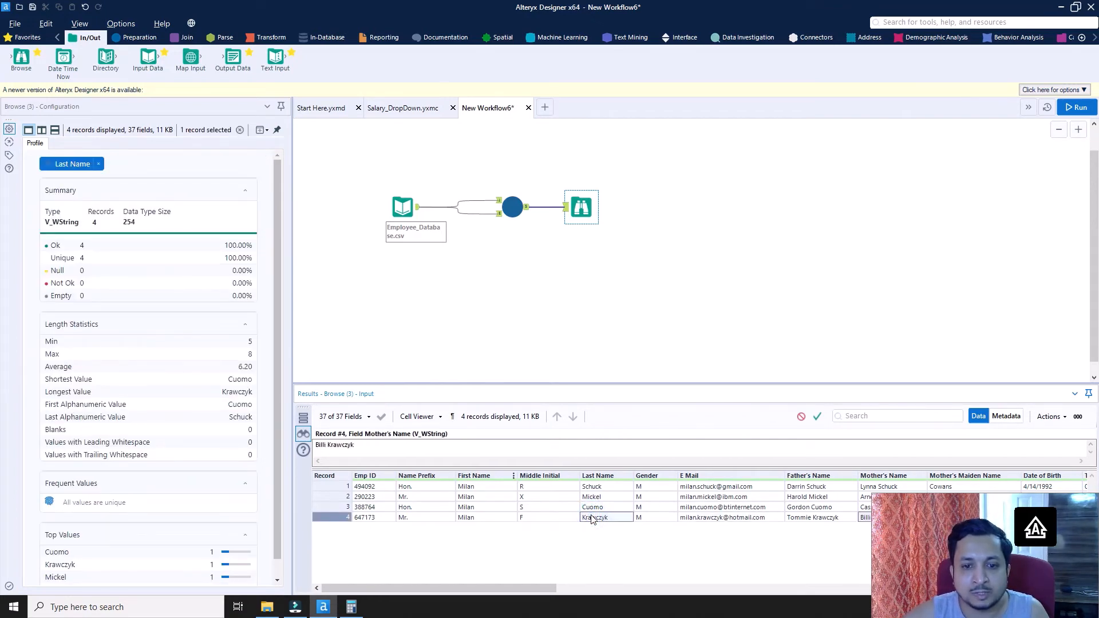
{"action": "key", "text": "Right"}
{"action": "key", "text": "Right"}
{"action": "key", "text": "Right"}
{"action": "key", "text": "Right"}
{"action": "key", "text": "Right"}
{"action": "key", "text": "Right"}
{"action": "key", "text": "Right"}
{"action": "key", "text": "Right"}
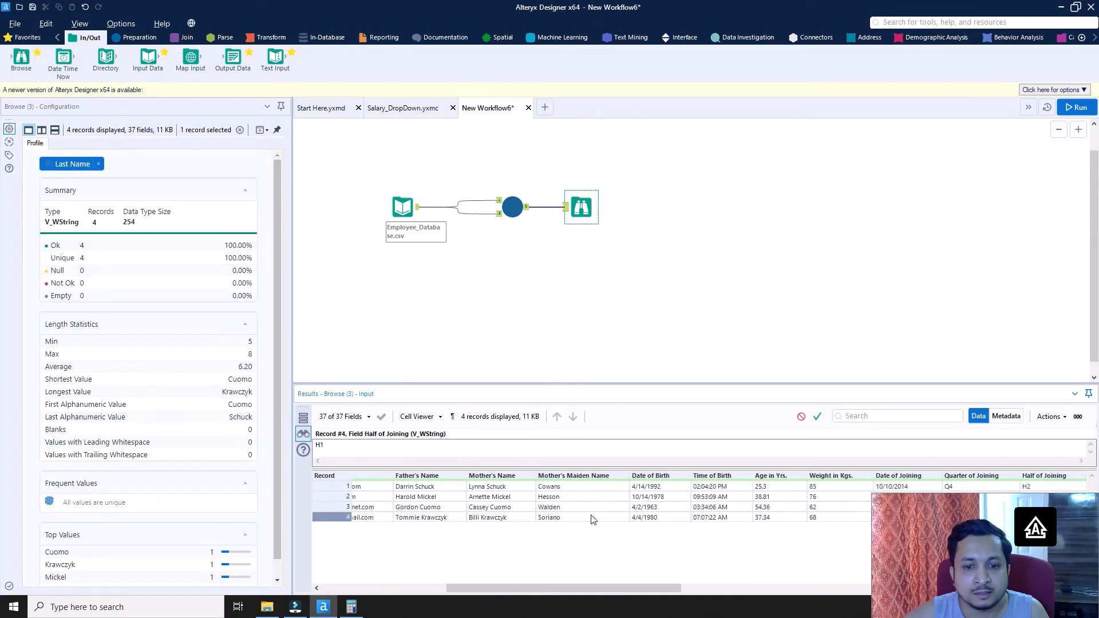
{"action": "key", "text": "Right"}
{"action": "key", "text": "Right"}
{"action": "key", "text": "Right"}
{"action": "key", "text": "Right"}
{"action": "key", "text": "Right"}
{"action": "key", "text": "Right"}
{"action": "key", "text": "Right"}
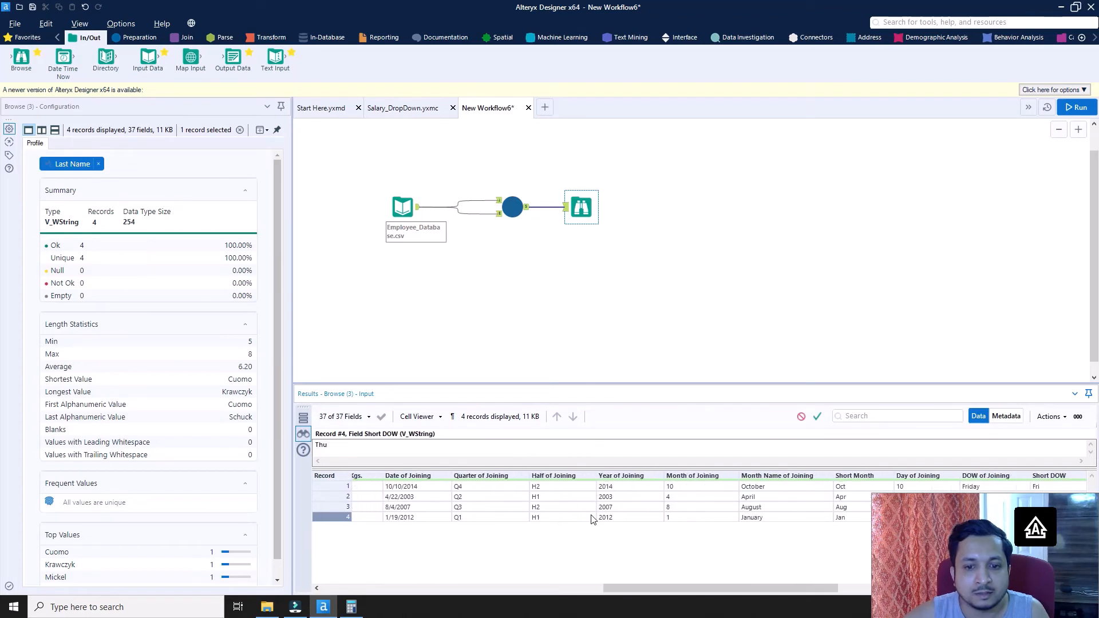
{"action": "key", "text": "Right"}
{"action": "key", "text": "Right"}
{"action": "key", "text": "Right"}
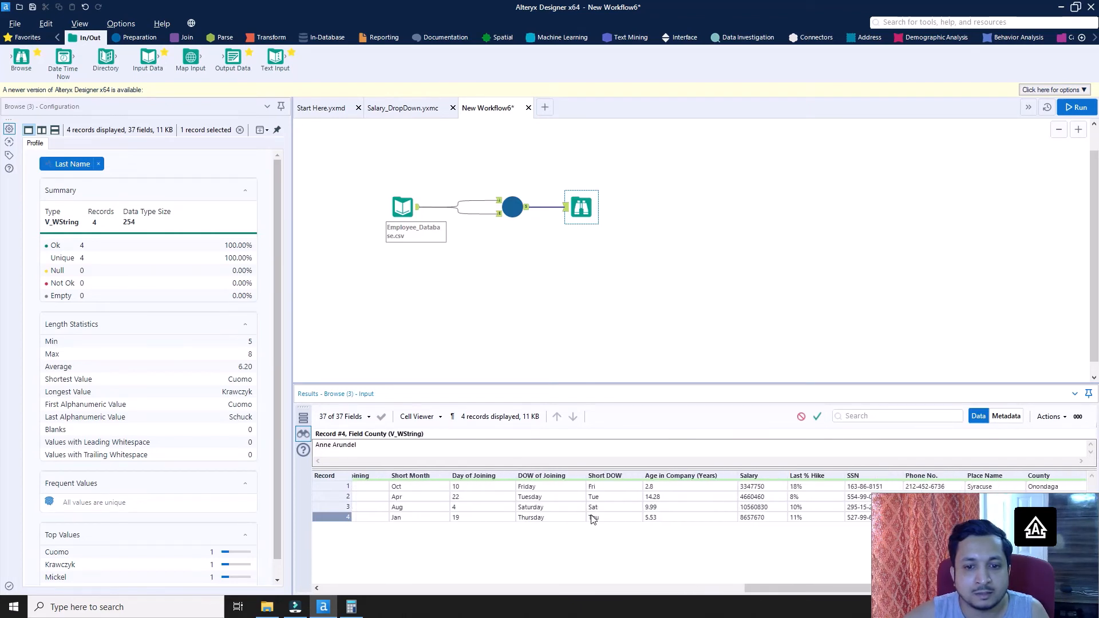
{"action": "left_click", "coordinate": [759, 518]}
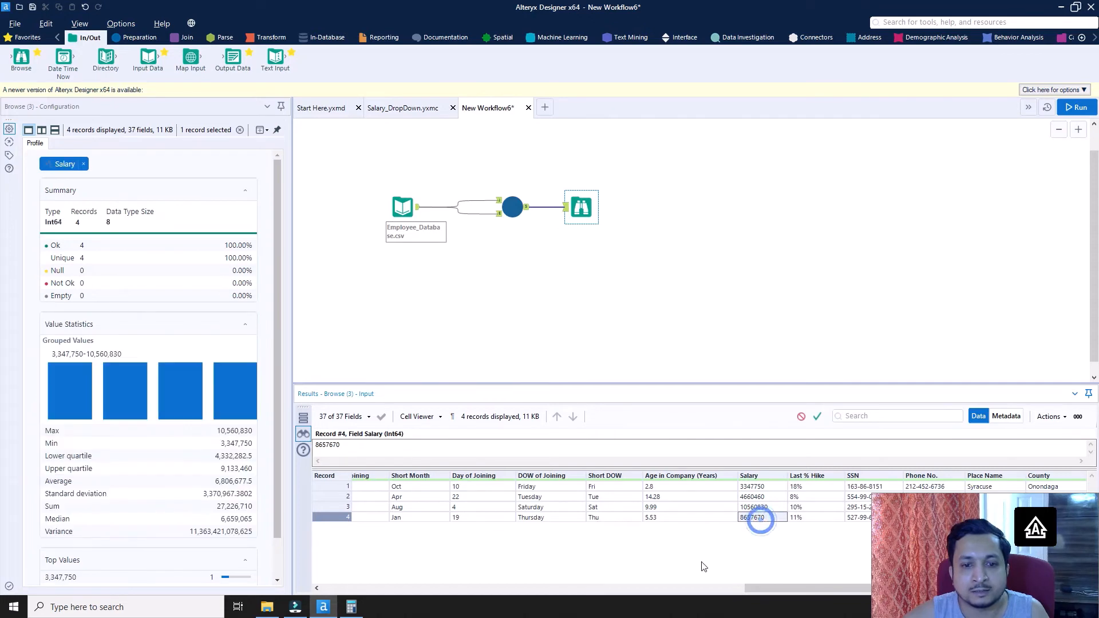
{"action": "left_click", "coordinate": [353, 611]}
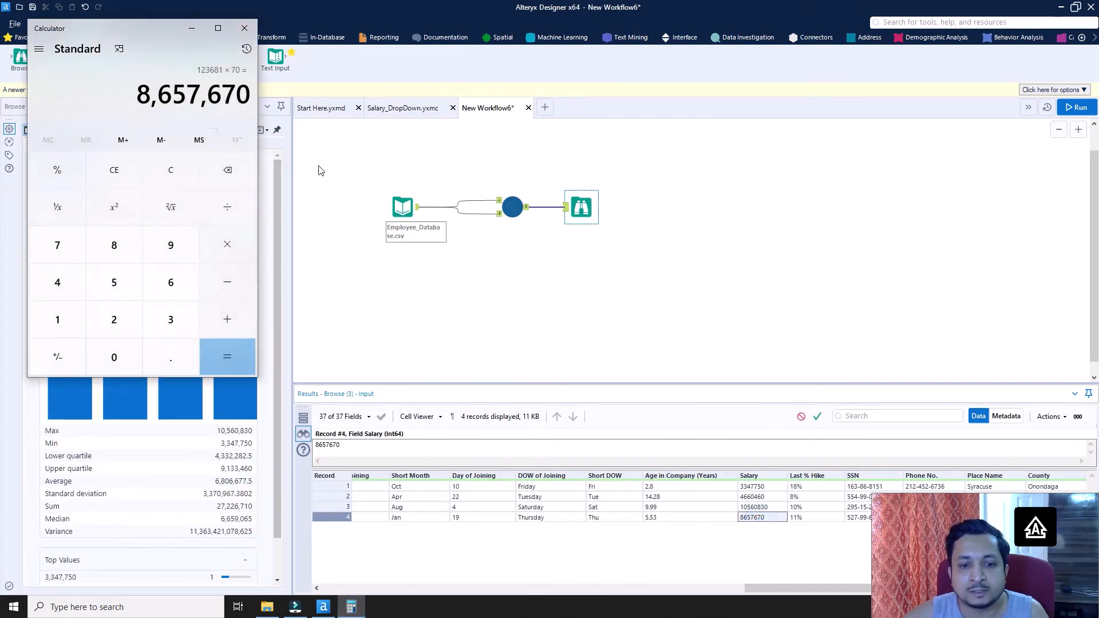
{"action": "left_click", "coordinate": [668, 345]}
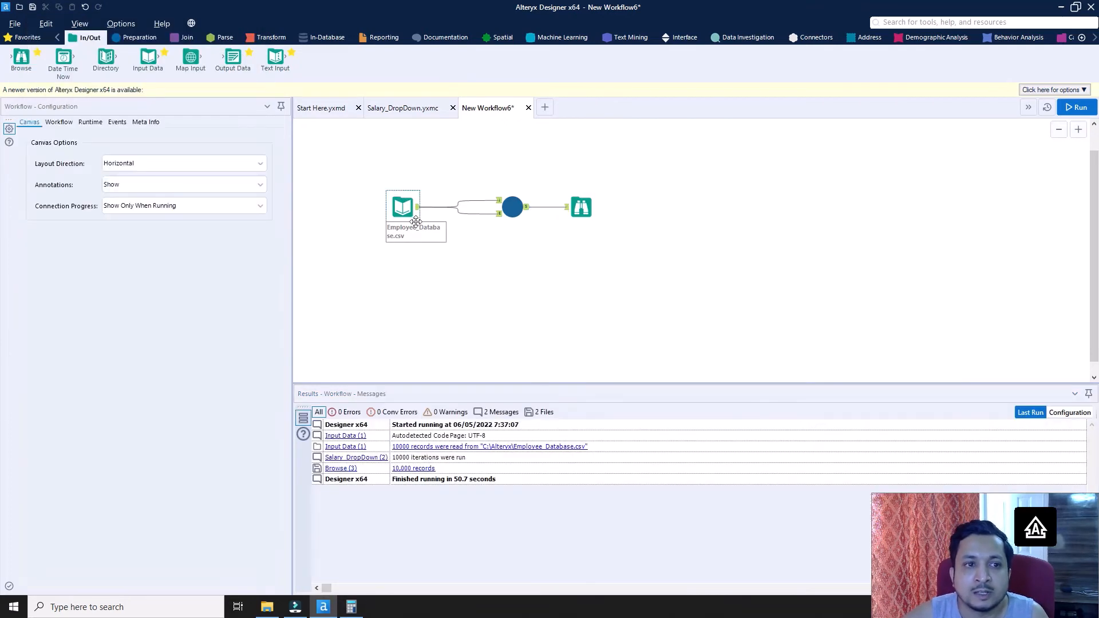
Step: Set the Salary_DropDown macro tool's Formula Selection question to Formula1 in the new workflow
{"action": "left_click", "coordinate": [514, 201]}
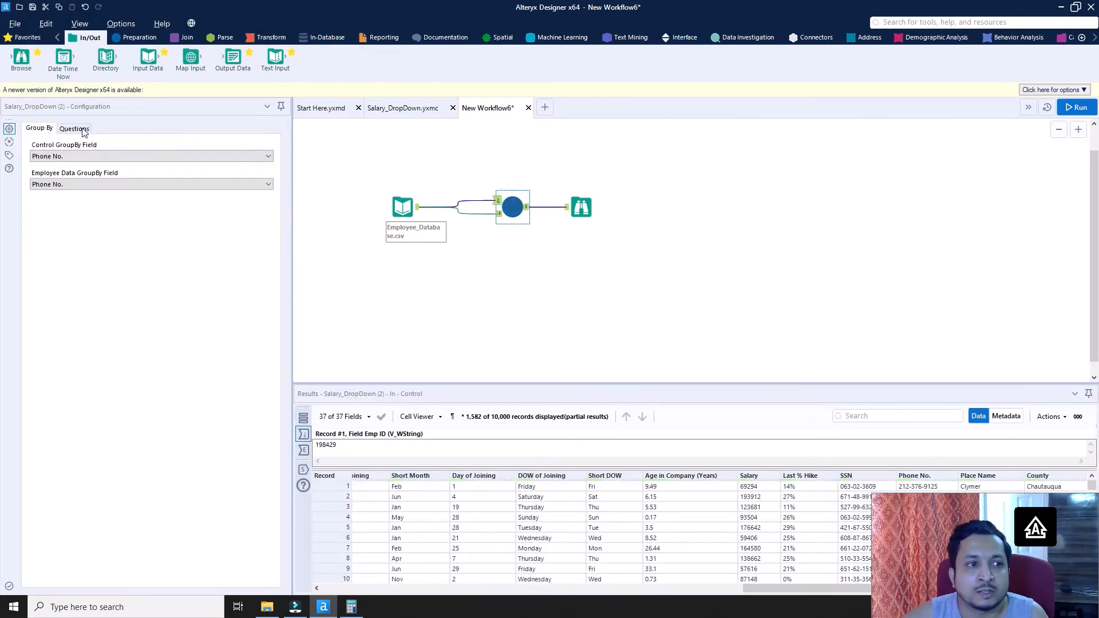
{"action": "left_click", "coordinate": [75, 128]}
{"action": "left_click", "coordinate": [123, 153]}
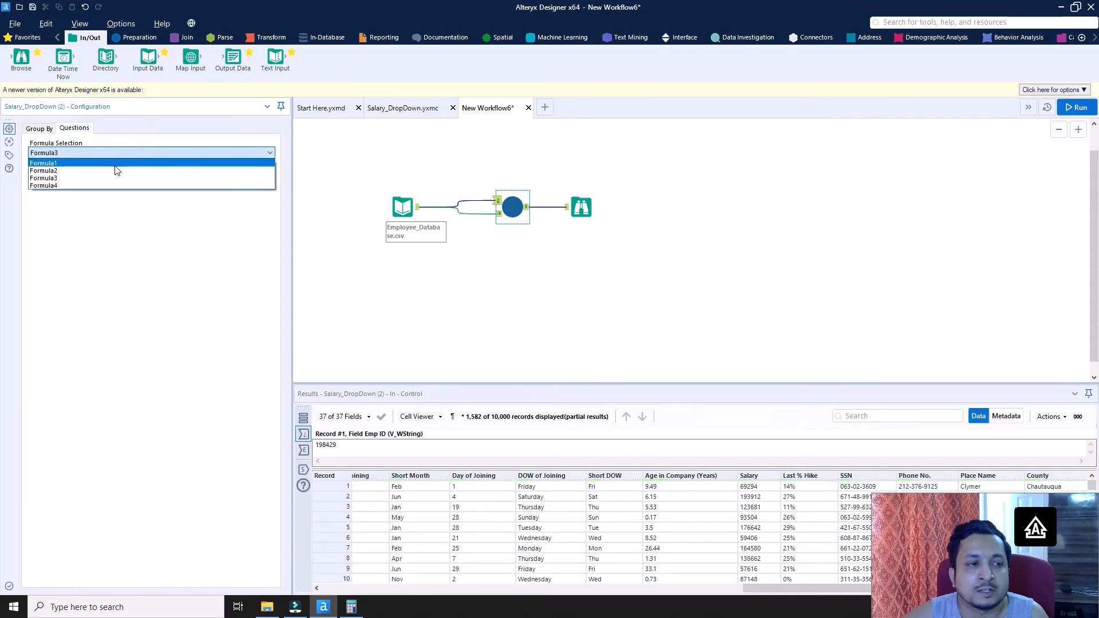
{"action": "left_click", "coordinate": [115, 165]}
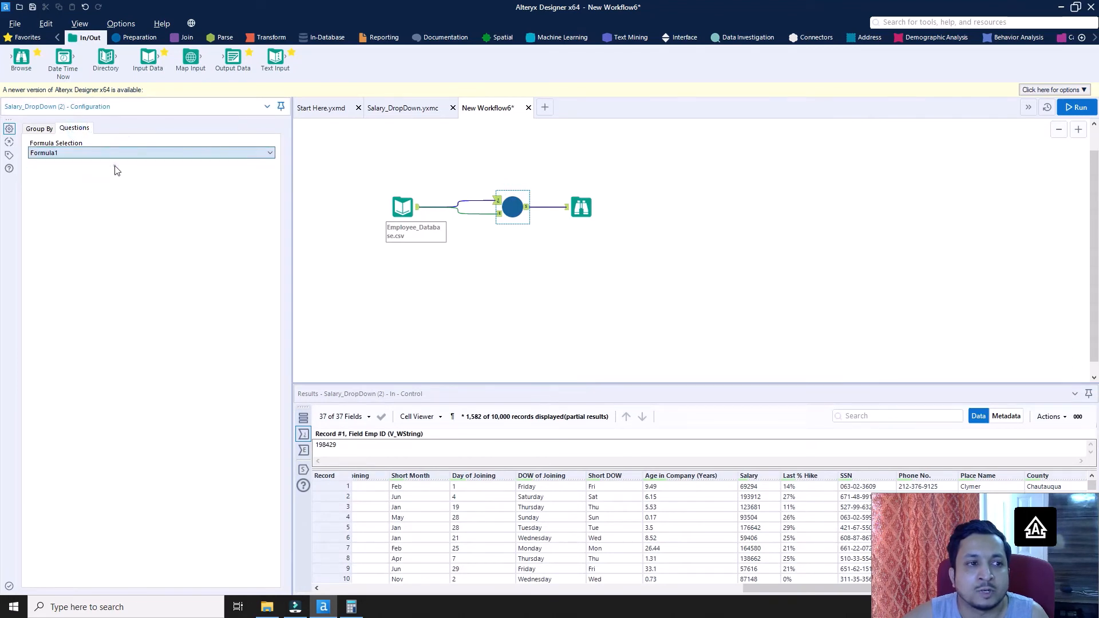
Step: Check the Drop Down tool's multiplier list in the Salary_DropDown macro, and multiply 123681 by 13 in Calculator
{"action": "left_click", "coordinate": [417, 107]}
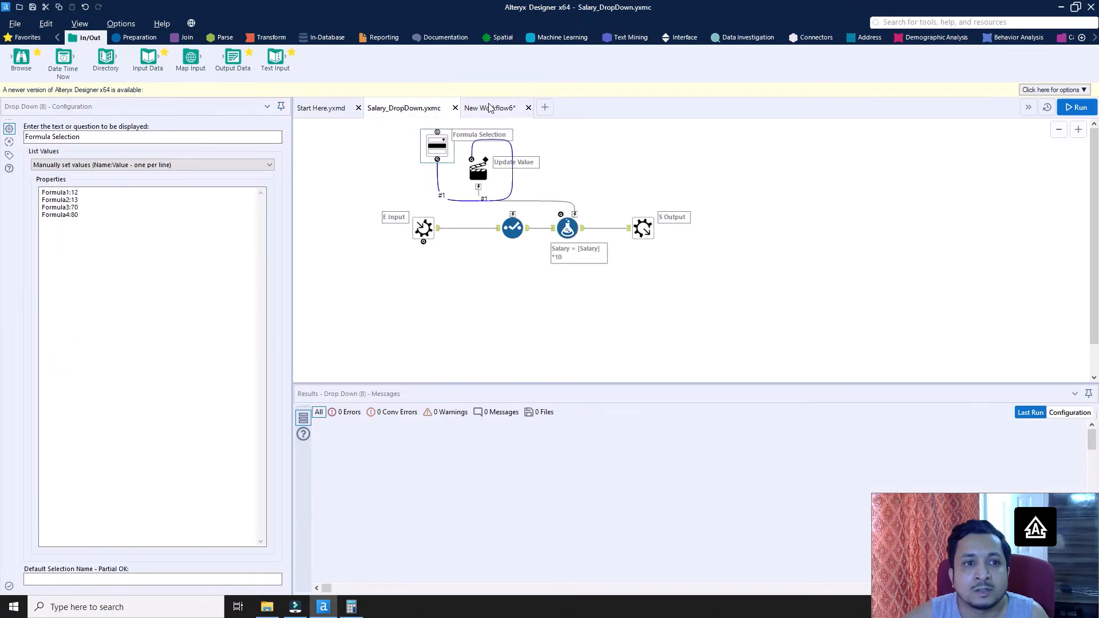
{"action": "left_click", "coordinate": [437, 150]}
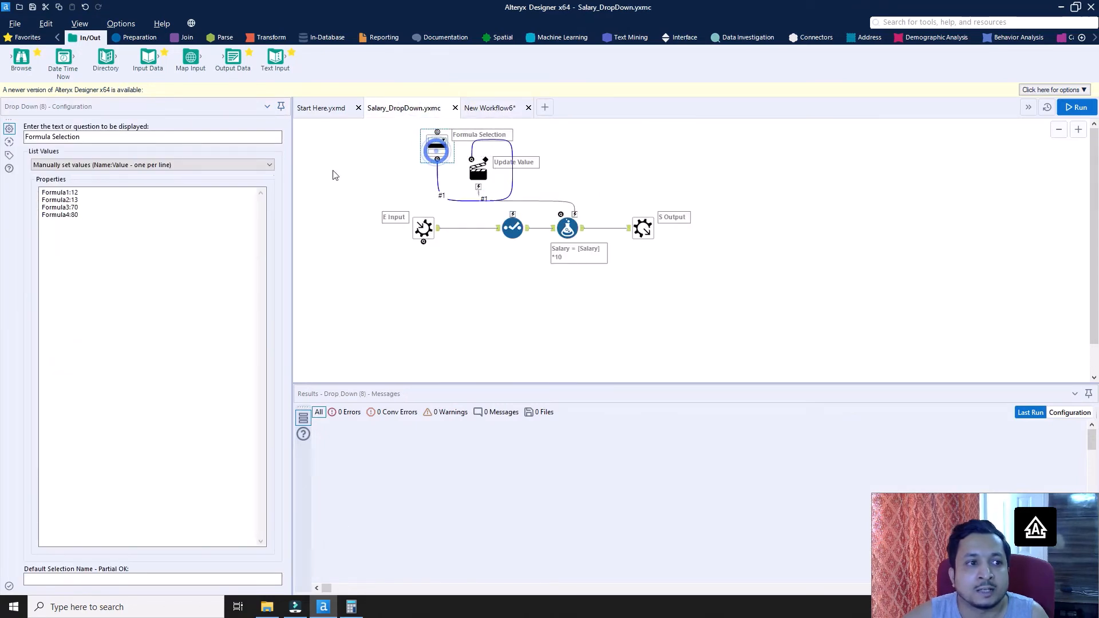
{"action": "left_click", "coordinate": [352, 608]}
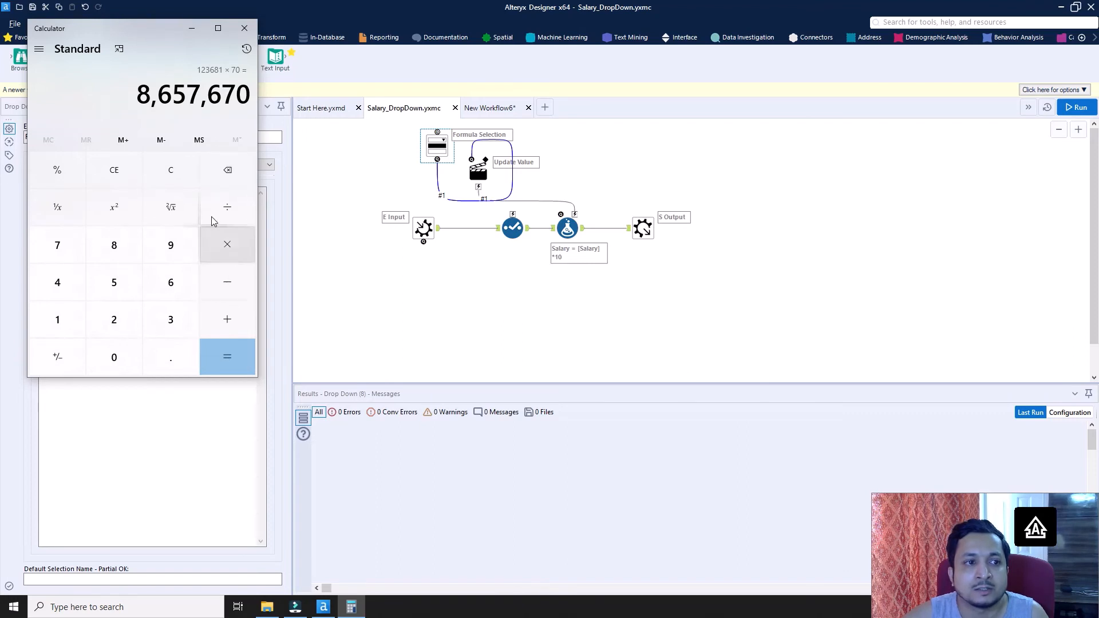
{"action": "left_click", "coordinate": [157, 180]}
{"action": "type", "text": "123681"}
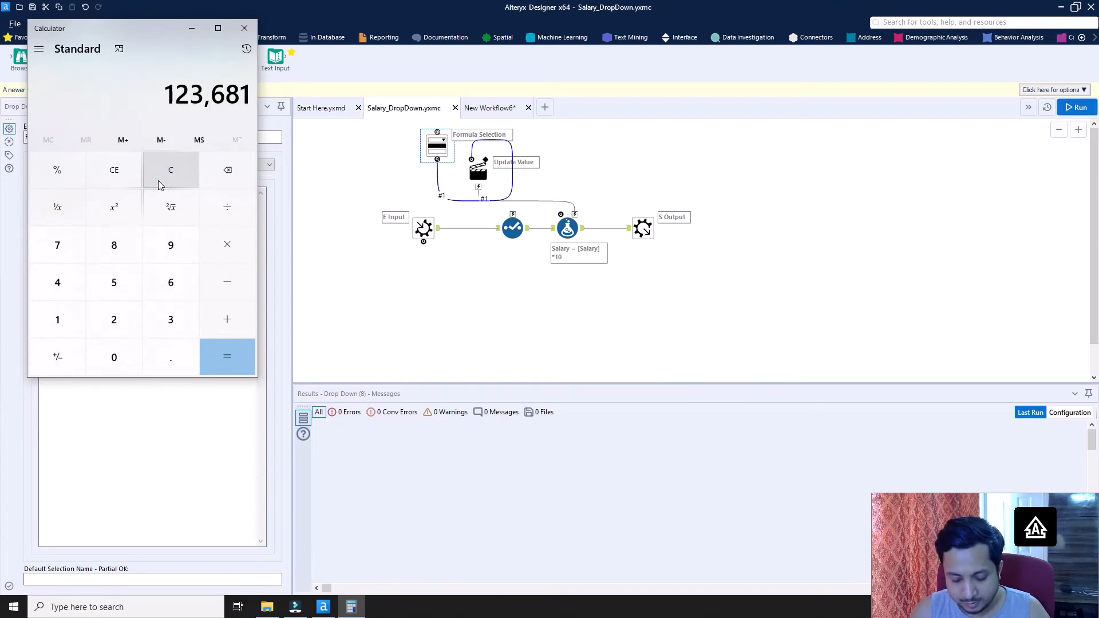
{"action": "type", "text": "*"}
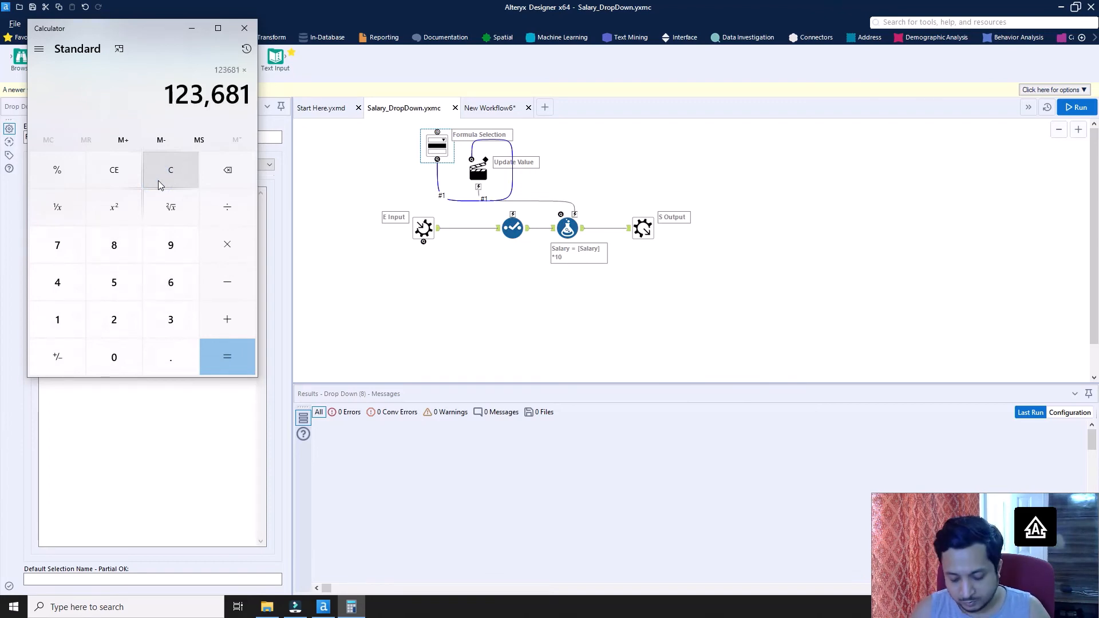
{"action": "type", "text": "1"}
{"action": "type", "text": "3"}
{"action": "key", "text": "Return"}
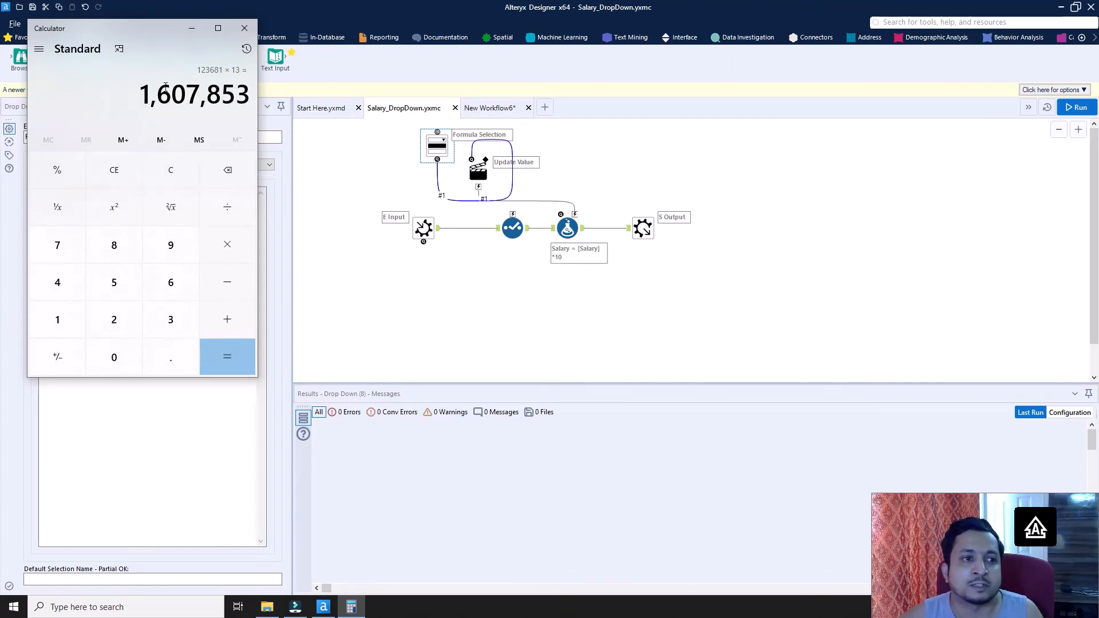
{"action": "left_click", "coordinate": [869, 165]}
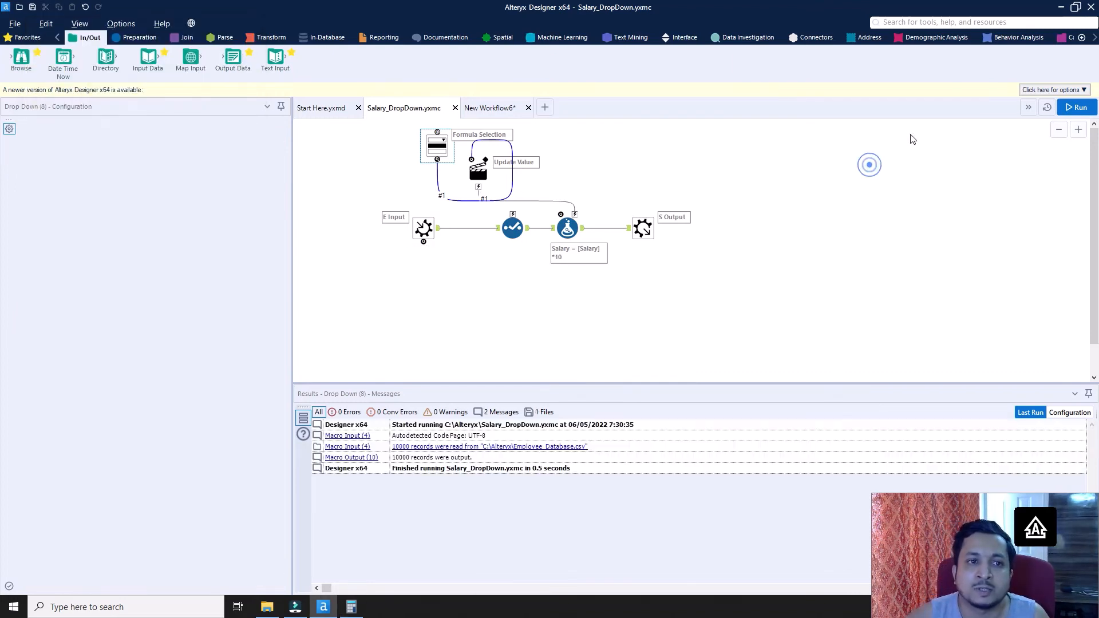
Step: Run the Salary_DropDown macro twice and check the third record's First Name in the Formula tool's output
{"action": "left_click", "coordinate": [1079, 107]}
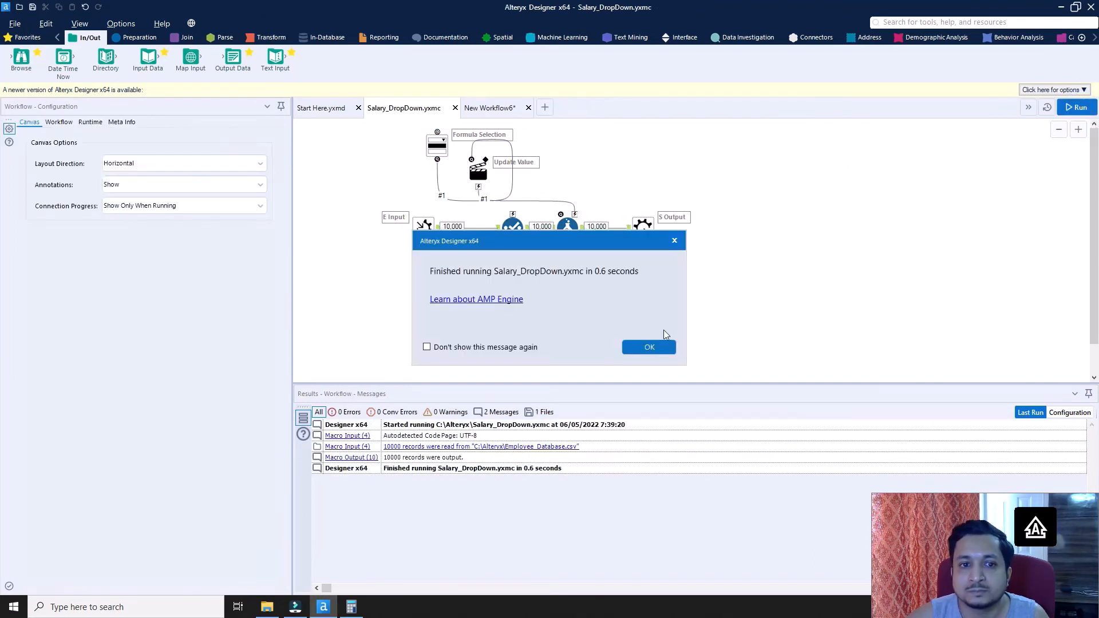
{"action": "left_click", "coordinate": [652, 347]}
{"action": "left_click", "coordinate": [1078, 109]}
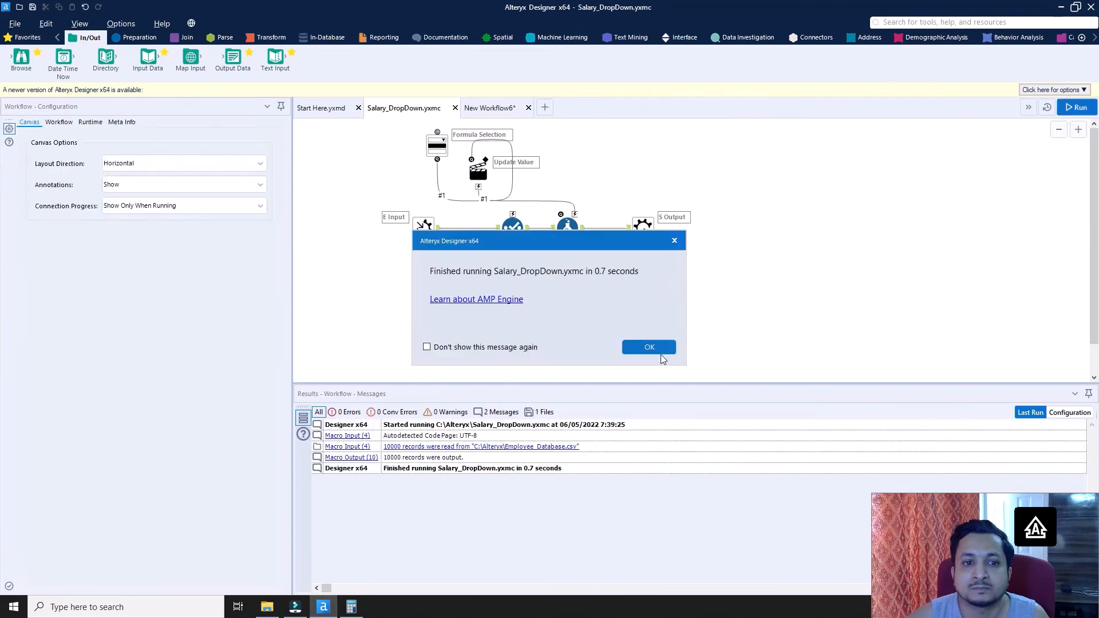
{"action": "left_click", "coordinate": [659, 350]}
{"action": "left_click", "coordinate": [581, 227]}
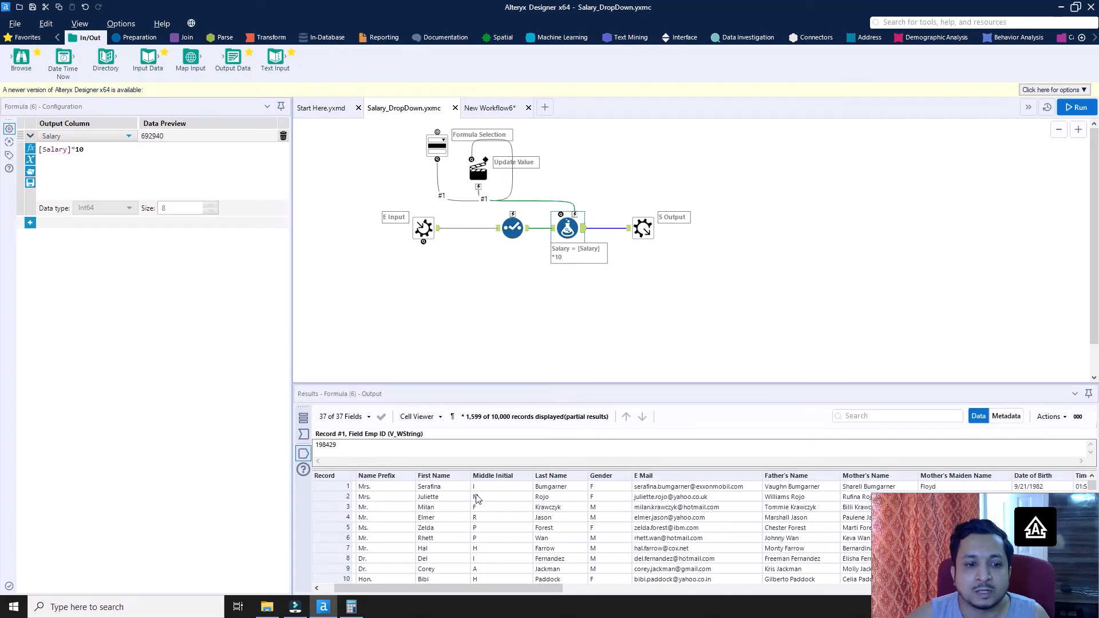
{"action": "left_click", "coordinate": [458, 510]}
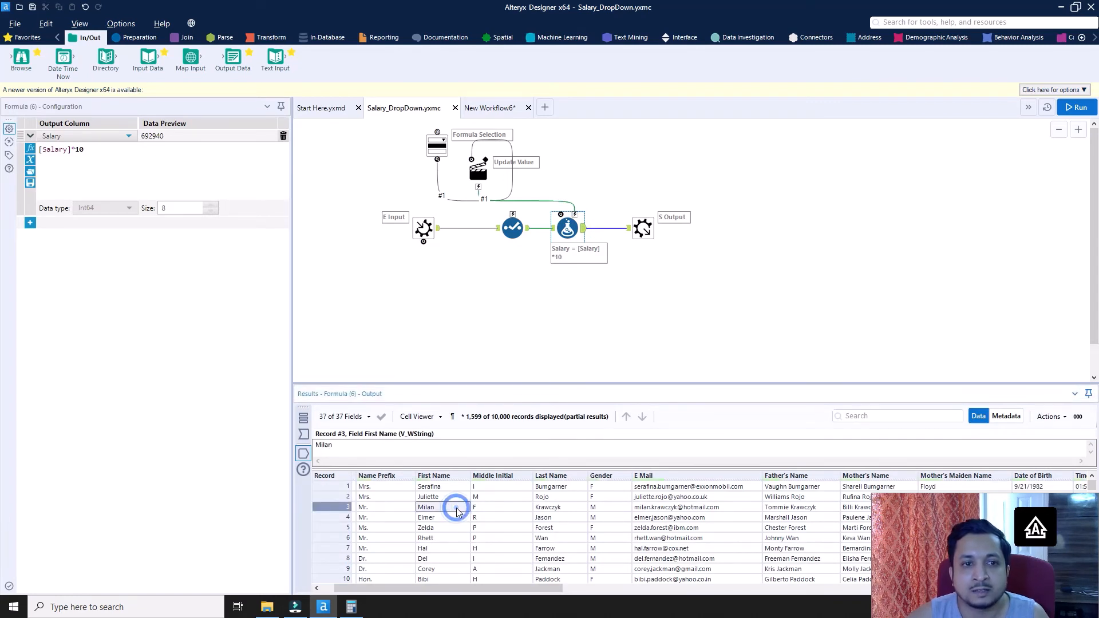
Step: Return to the new workflow, select its Browse tool, and run the workflow with the new formula selection
{"action": "left_click", "coordinate": [511, 111]}
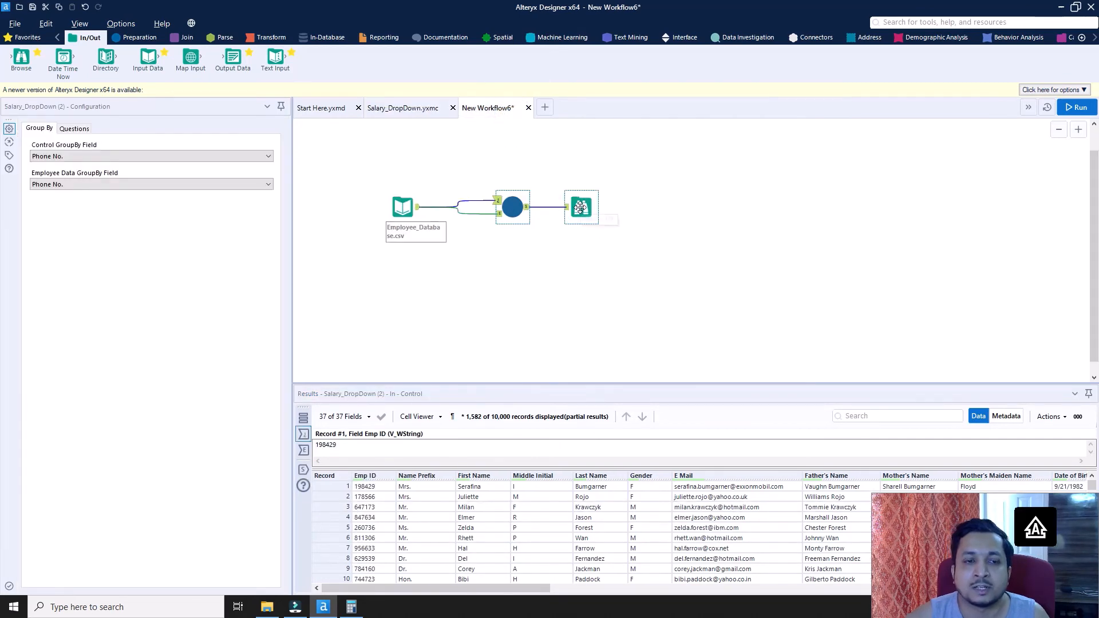
{"action": "left_click", "coordinate": [580, 207]}
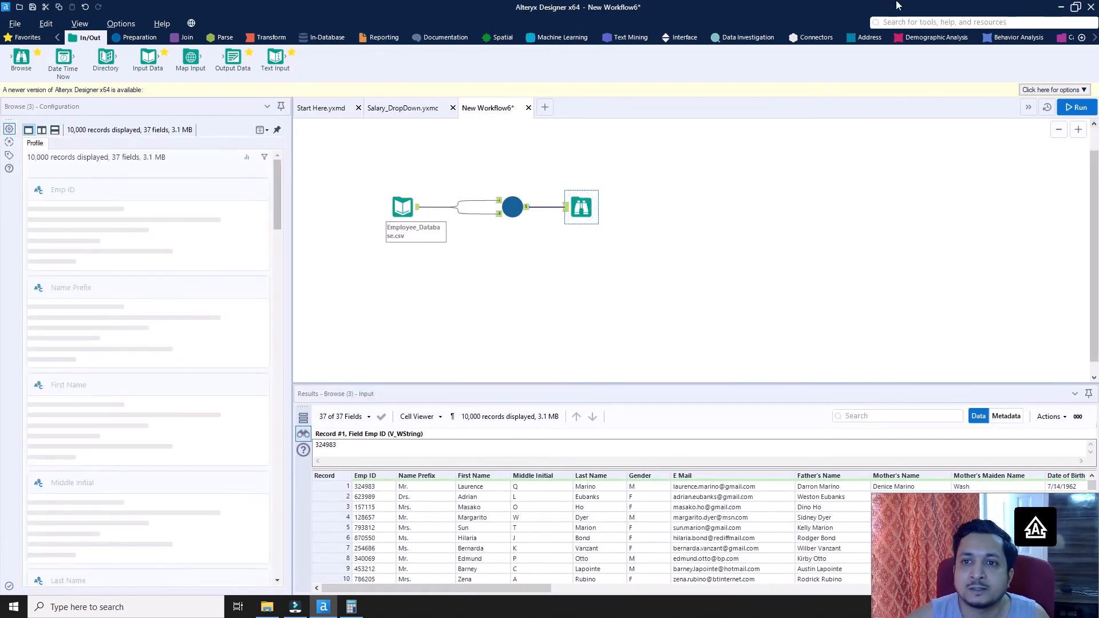
{"action": "left_click", "coordinate": [1078, 108]}
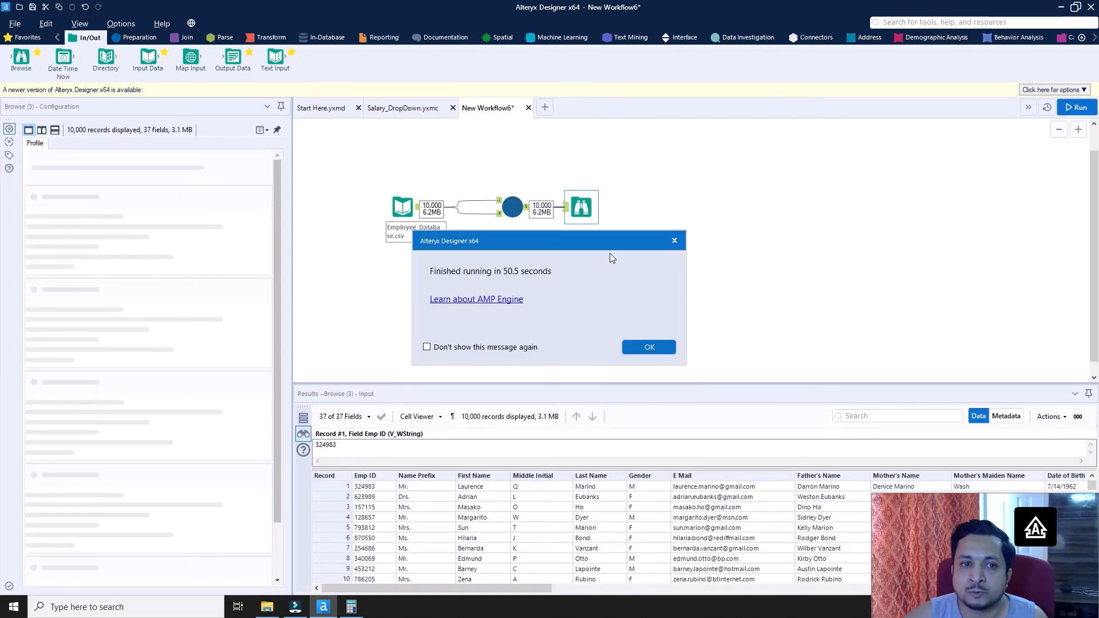
{"action": "left_click", "coordinate": [661, 348]}
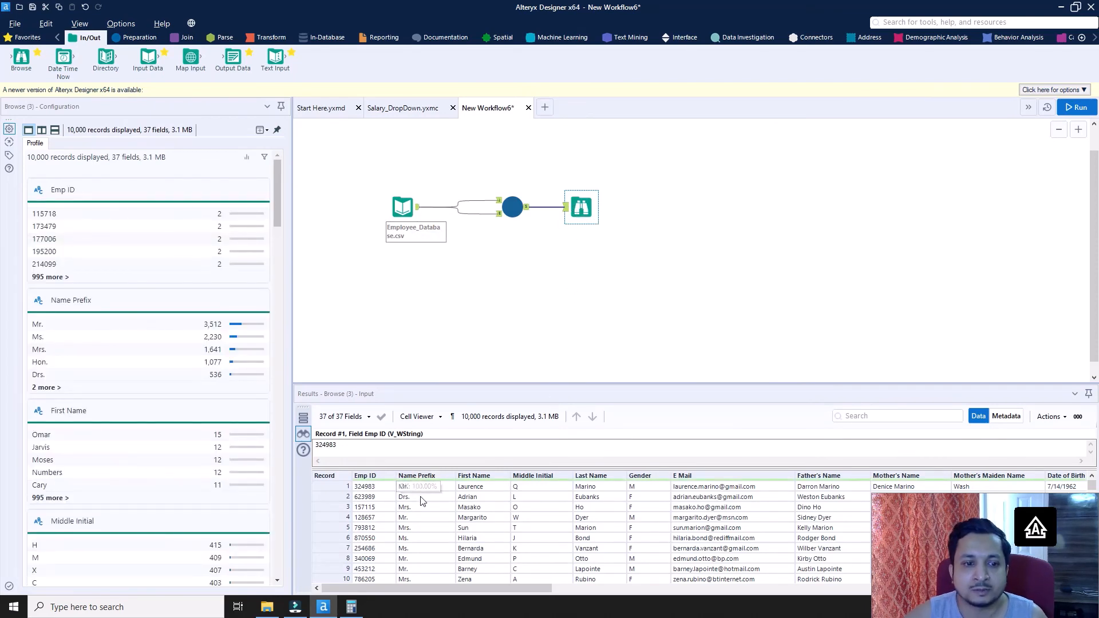
Step: Filter the Browse results to records whose First Name equals the checked employee's first name
{"action": "scroll", "coordinate": [498, 562], "scroll_direction": "down", "scroll_amount": 2}
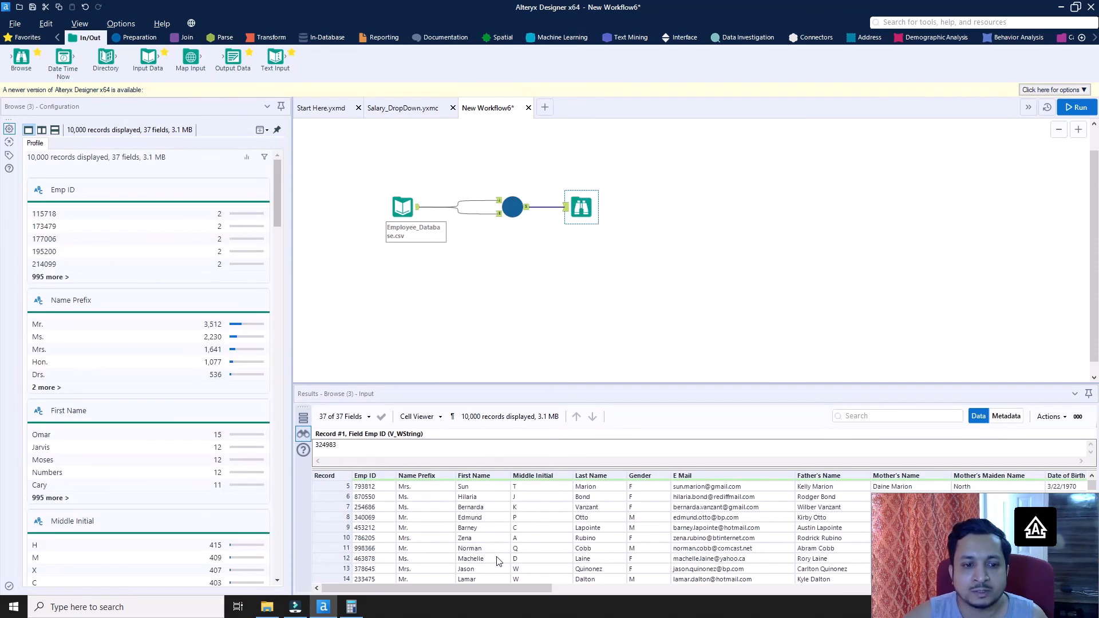
{"action": "left_click", "coordinate": [506, 477]}
{"action": "mouse_move", "coordinate": [552, 523]}
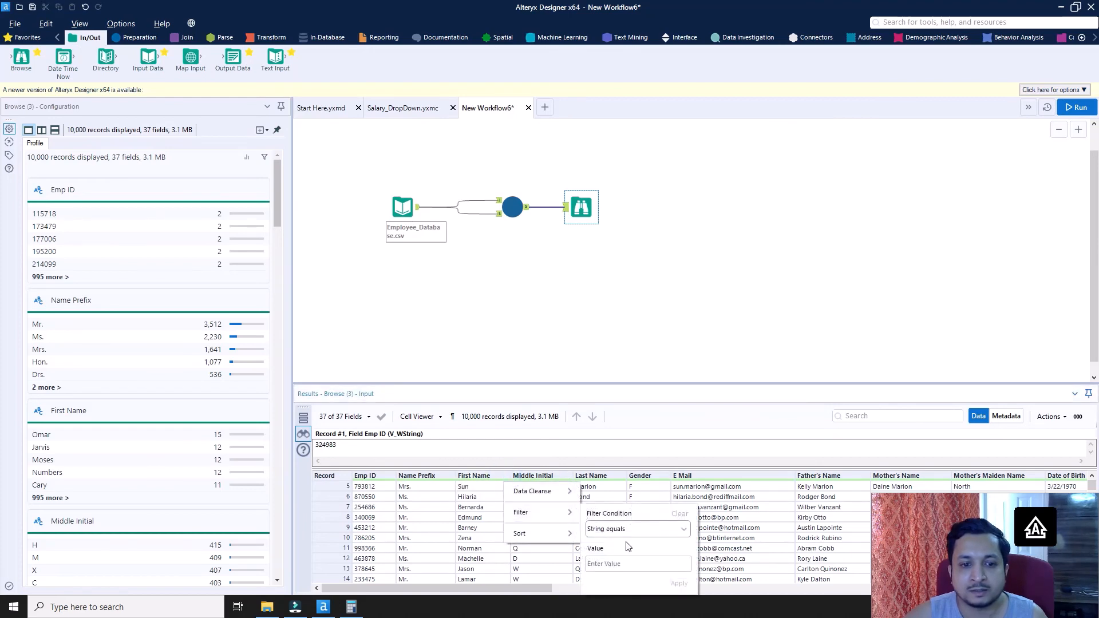
{"action": "left_click", "coordinate": [635, 564]}
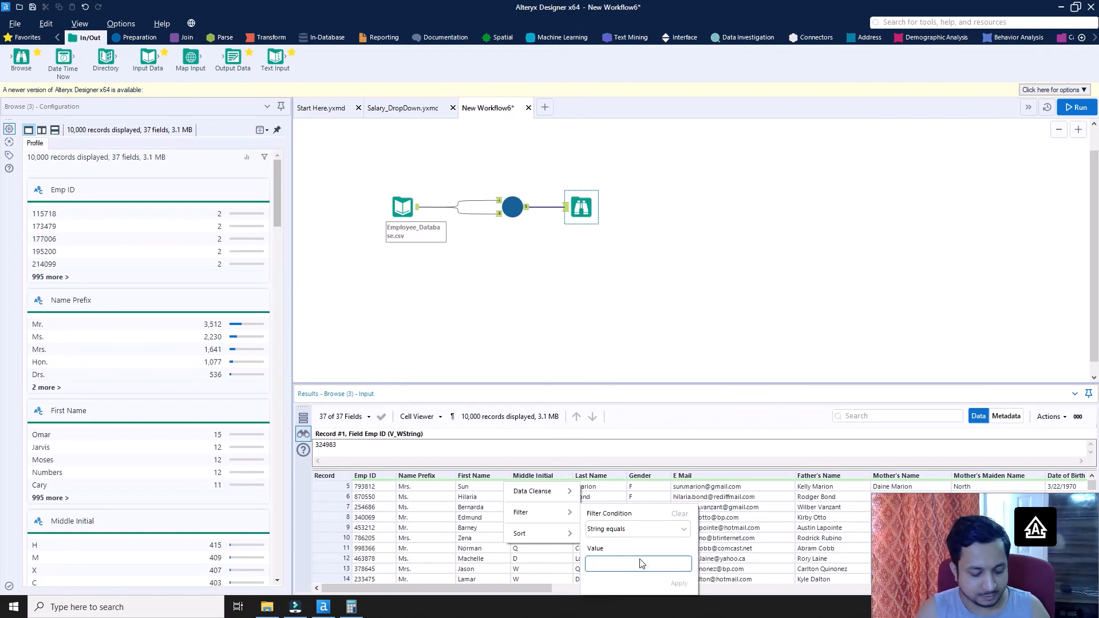
{"action": "type", "text": "Milan"}
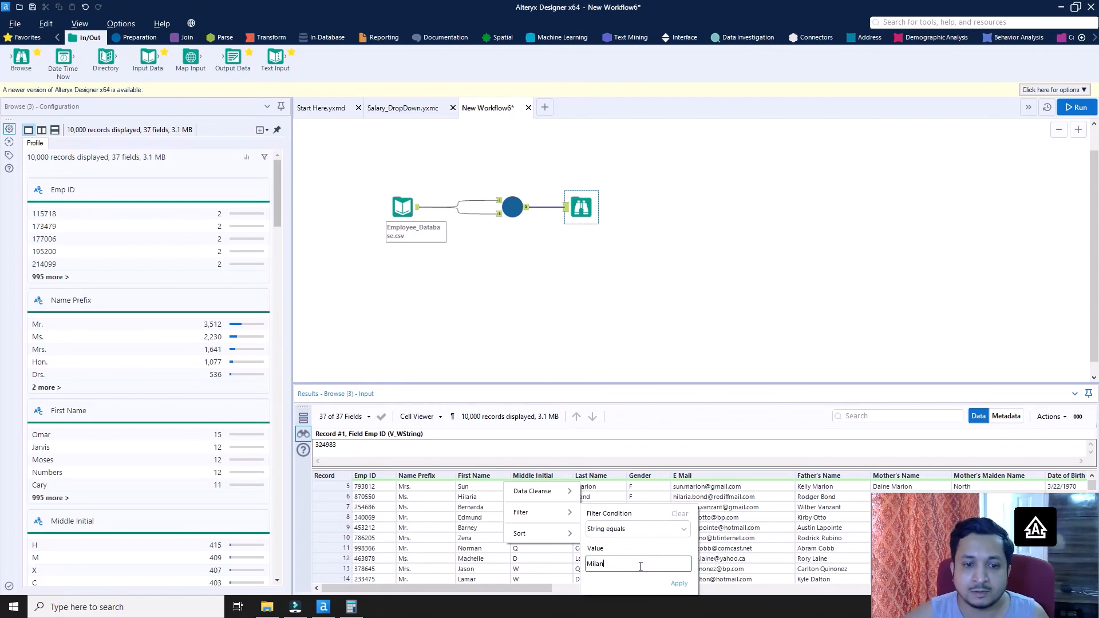
{"action": "left_click", "coordinate": [679, 584]}
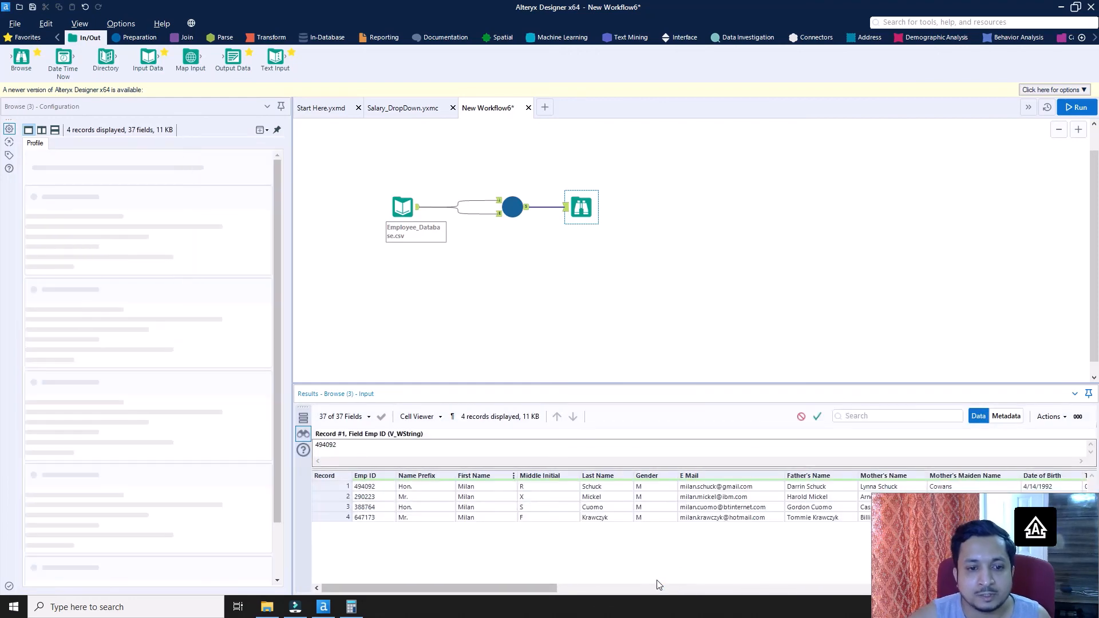
Step: Follow the fourth filtered record across its fields to examine the recalculated Salary
{"action": "left_click", "coordinate": [595, 518]}
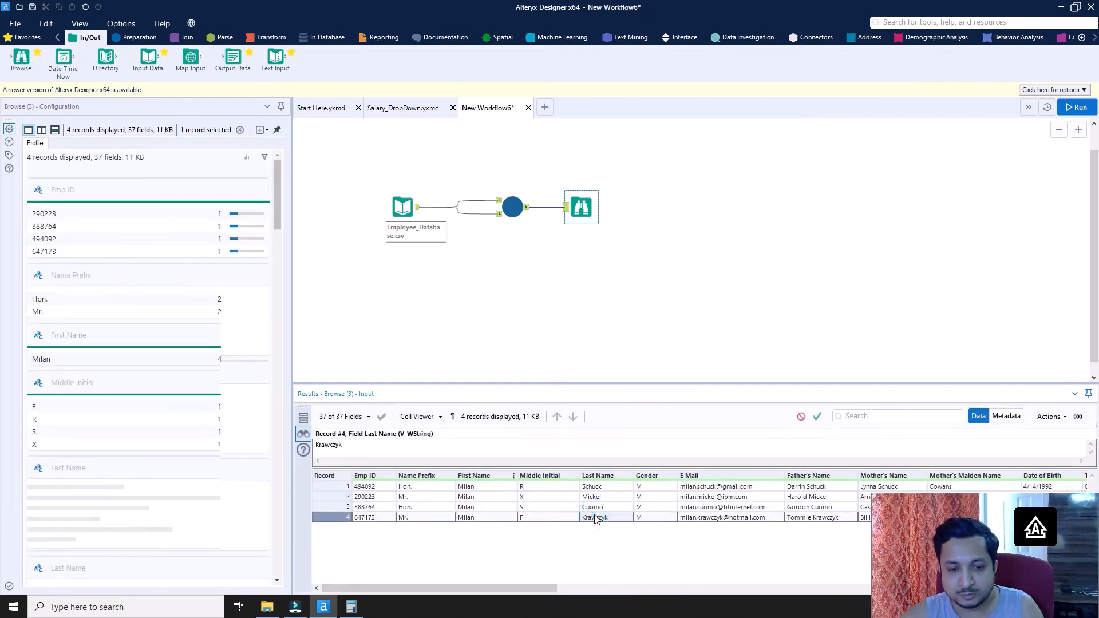
{"action": "key", "text": "Right"}
{"action": "key", "text": "Right"}
{"action": "key", "text": "Right"}
{"action": "key", "text": "Right"}
{"action": "key", "text": "Right"}
{"action": "key", "text": "Right"}
{"action": "key", "text": "Right"}
{"action": "key", "text": "Right"}
{"action": "key", "text": "Right"}
{"action": "key", "text": "Right"}
{"action": "key", "text": "Right"}
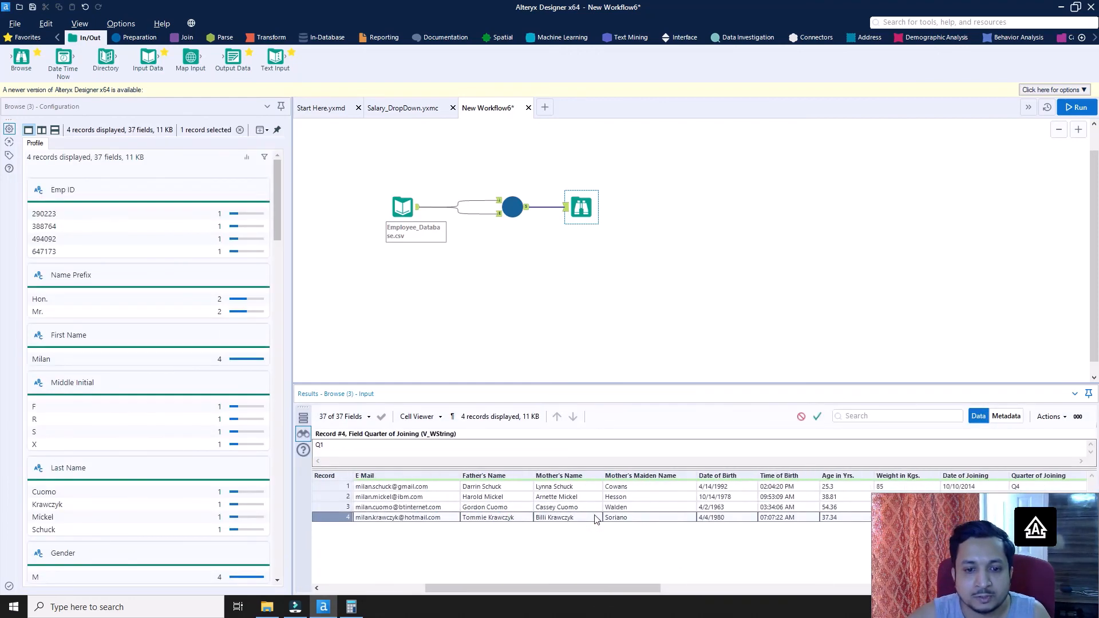
{"action": "key", "text": "Right"}
{"action": "key", "text": "Right"}
{"action": "key", "text": "Right"}
{"action": "key", "text": "Right"}
{"action": "key", "text": "Right"}
{"action": "key", "text": "Right"}
{"action": "key", "text": "Right"}
{"action": "key", "text": "Right"}
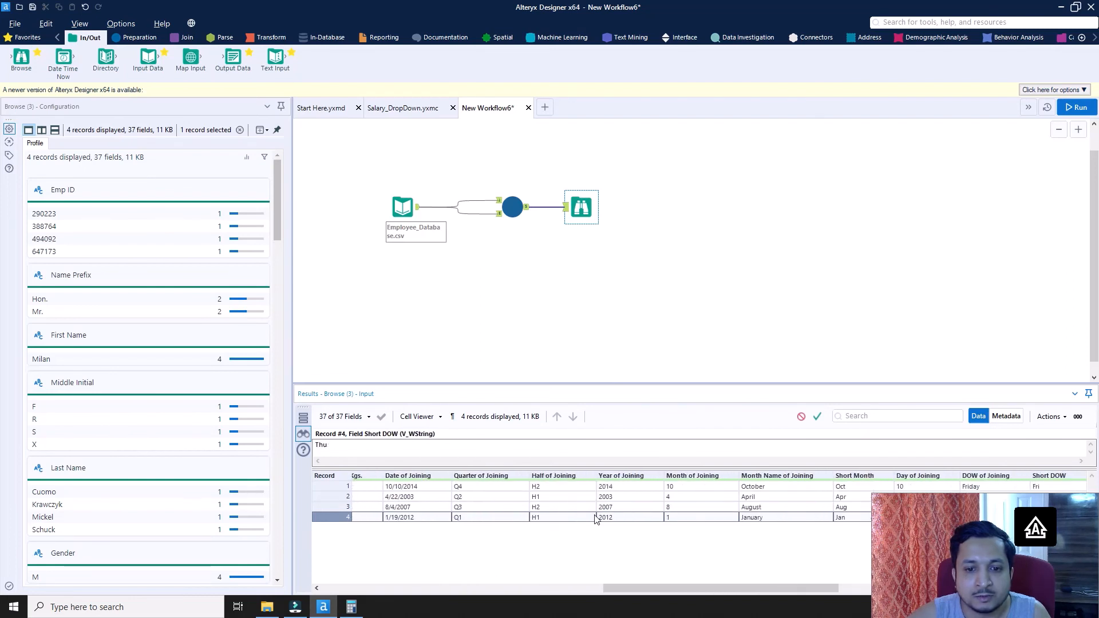
{"action": "key", "text": "Right"}
{"action": "key", "text": "Right"}
{"action": "key", "text": "Right"}
{"action": "key", "text": "Right"}
{"action": "key", "text": "Right"}
{"action": "key", "text": "Right"}
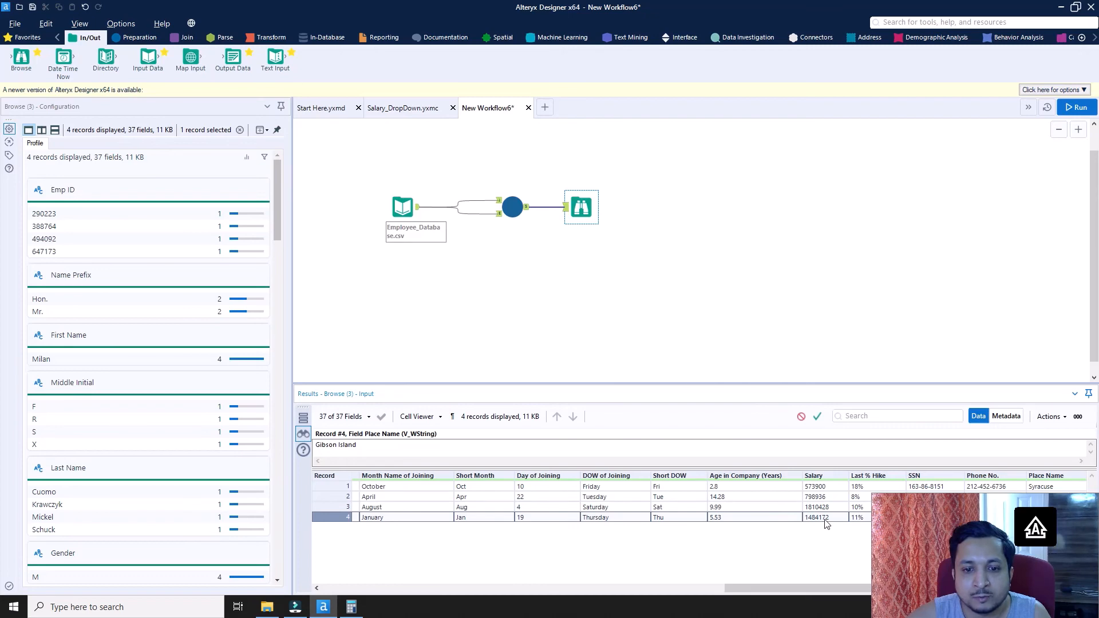
Step: Check the formula selection in the macro tool's questions, and look up the matching multiplier in the Salary_DropDown macro's Drop Down list values
{"action": "left_click", "coordinate": [352, 607]}
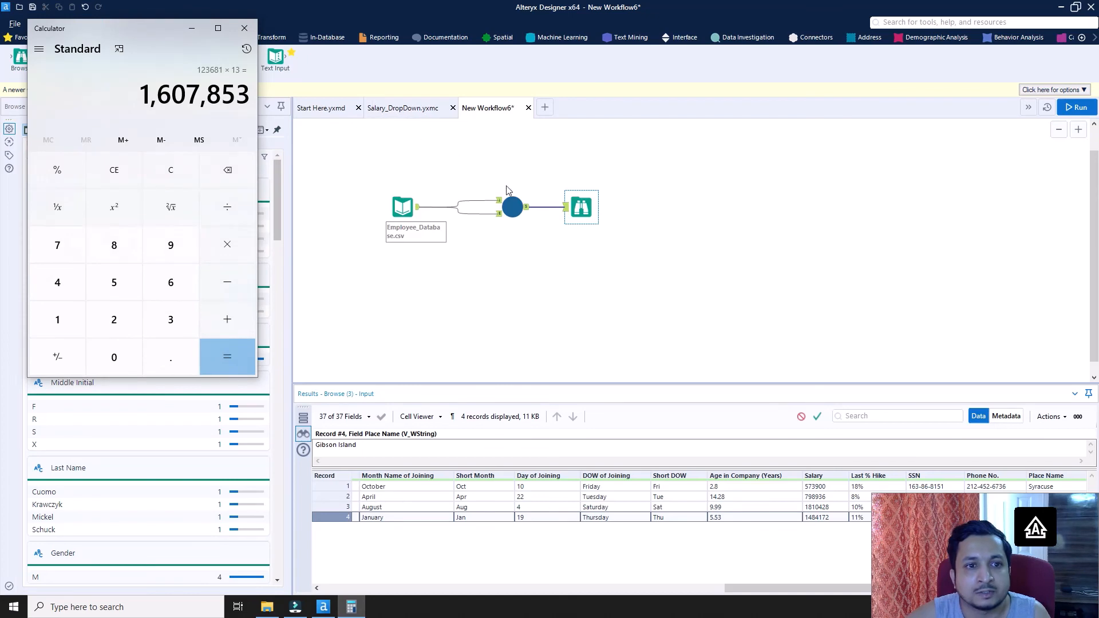
{"action": "left_click", "coordinate": [511, 222]}
{"action": "left_click", "coordinate": [511, 222]}
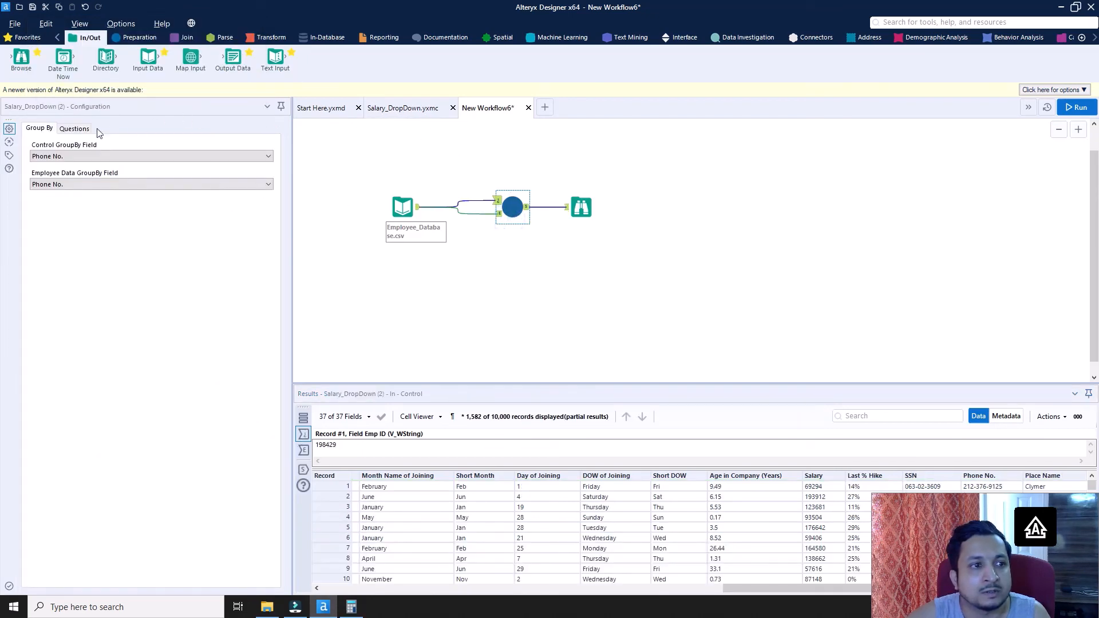
{"action": "left_click", "coordinate": [81, 133]}
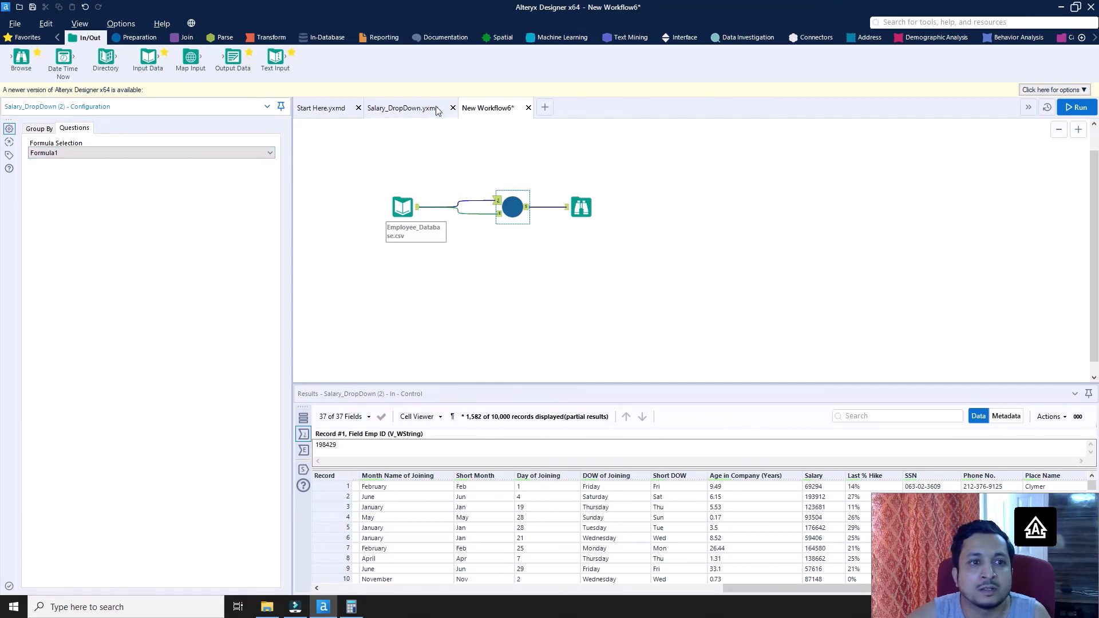
{"action": "left_click", "coordinate": [412, 111]}
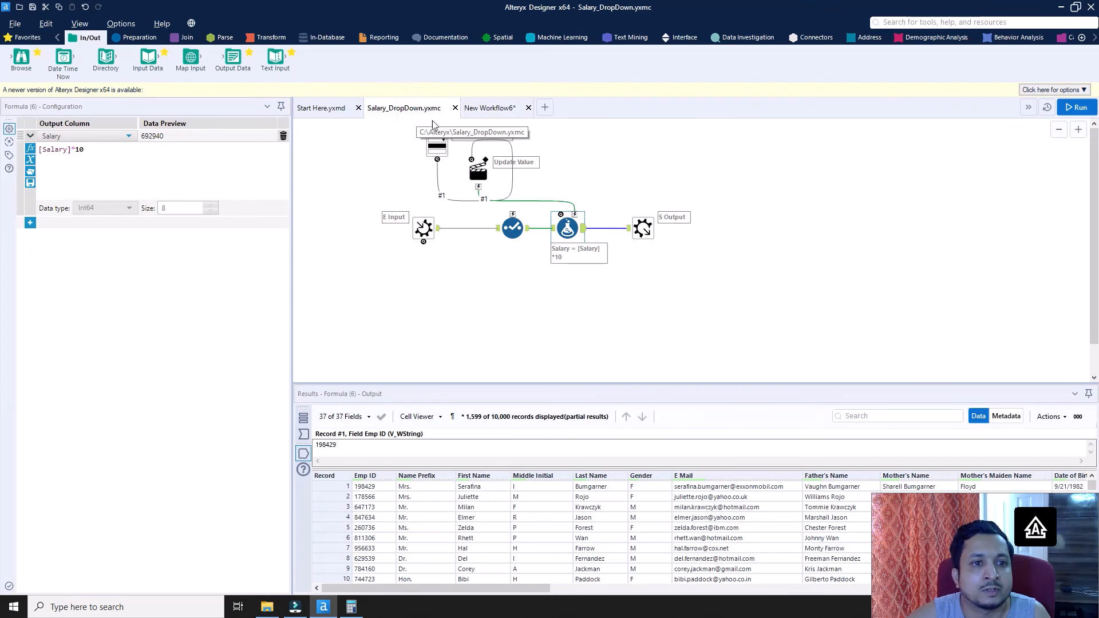
{"action": "left_click", "coordinate": [433, 150]}
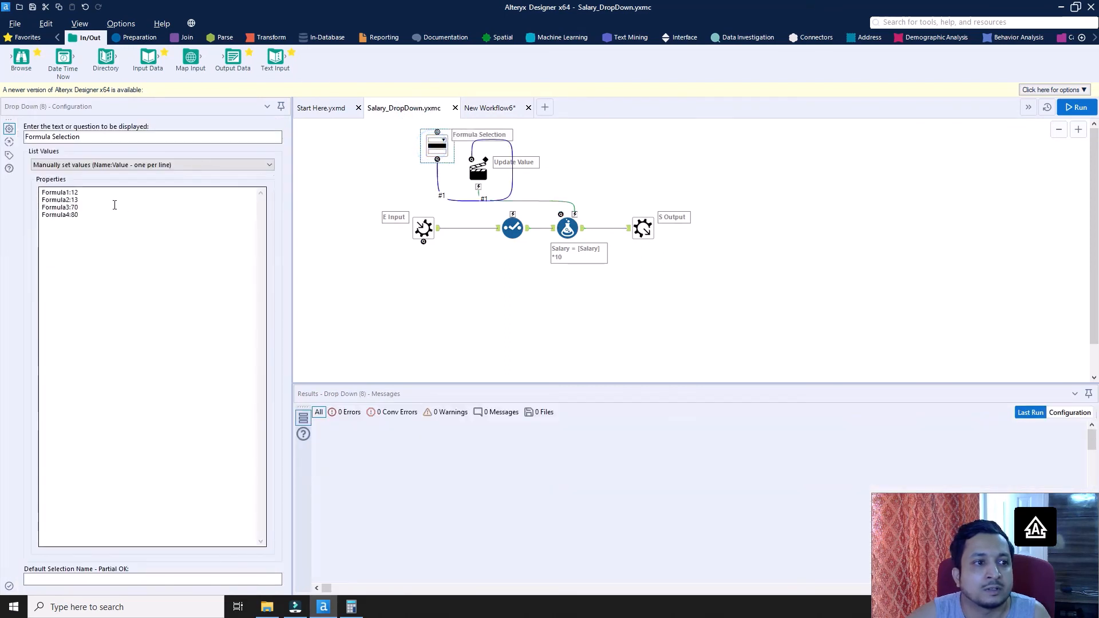
Step: Switch to Calculator and multiply 123681 by 12, and return to the Browse tool's results in the new Alteryx workflow
{"action": "left_click", "coordinate": [351, 606]}
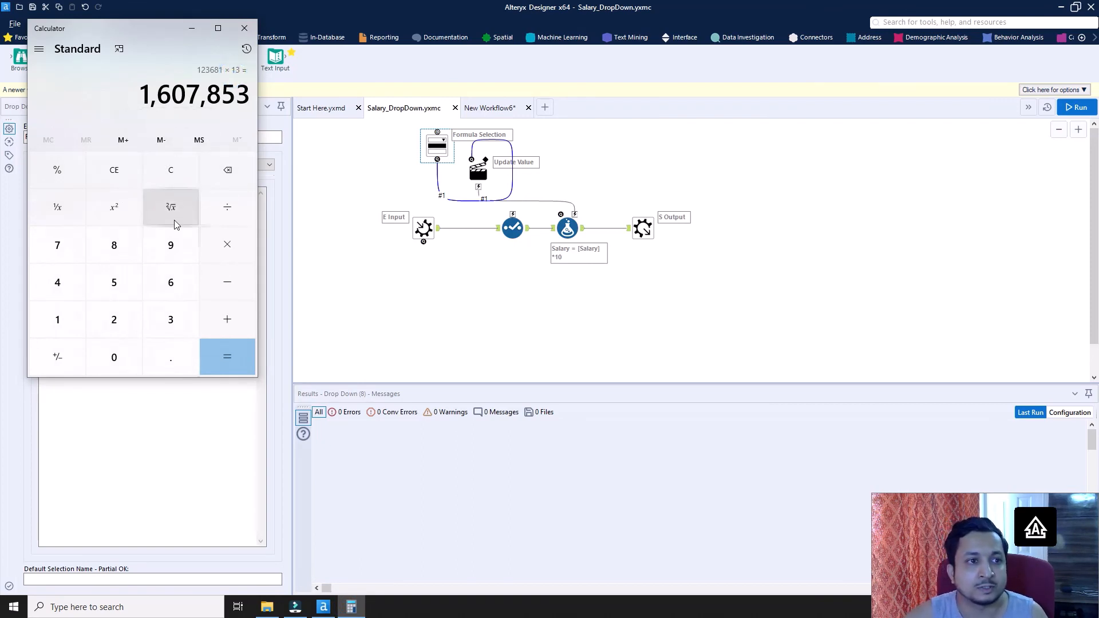
{"action": "type", "text": "123"}
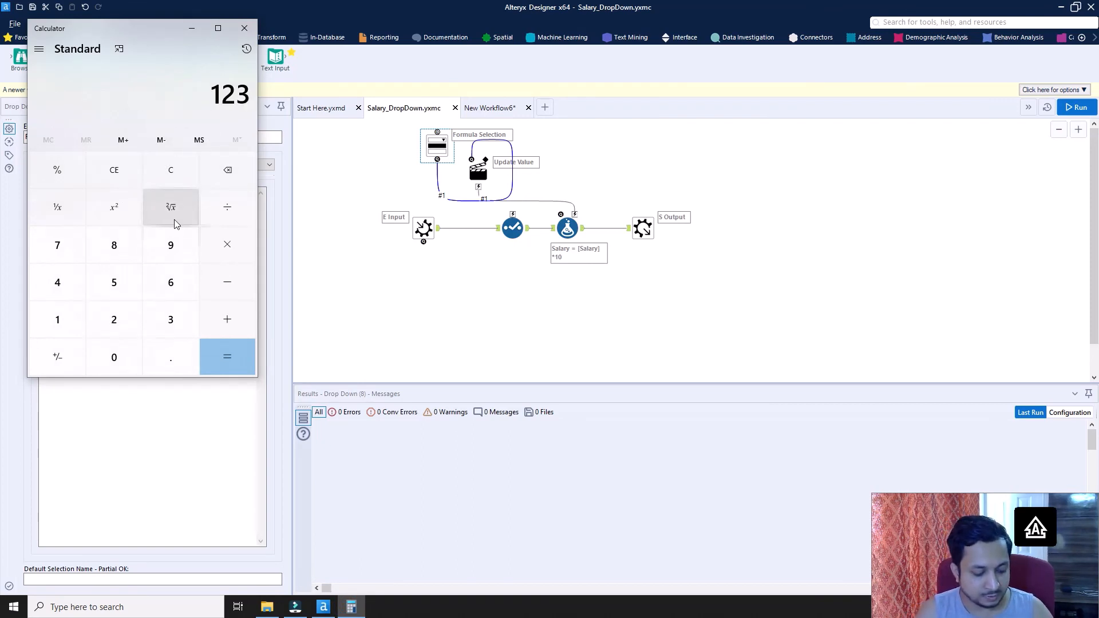
{"action": "type", "text": "681"}
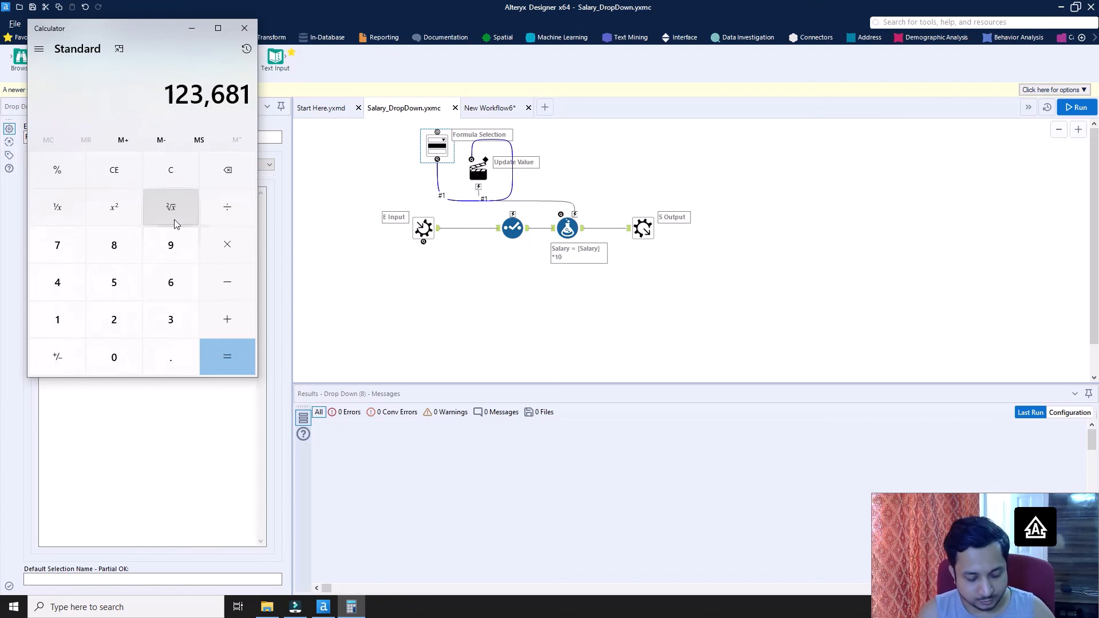
{"action": "type", "text": "*12"}
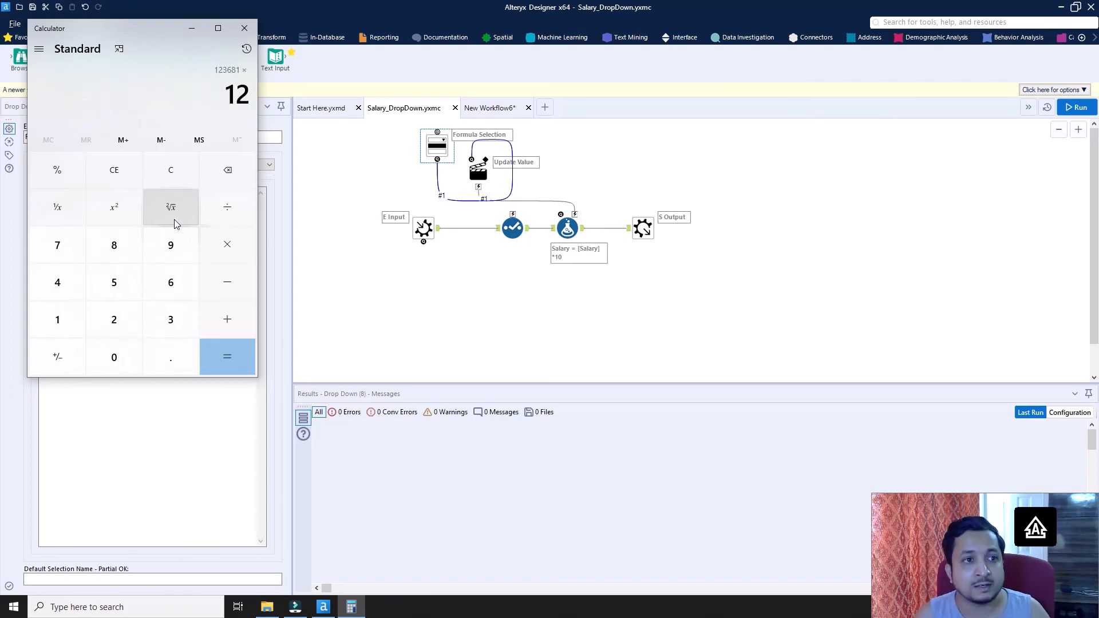
{"action": "key", "text": "Return"}
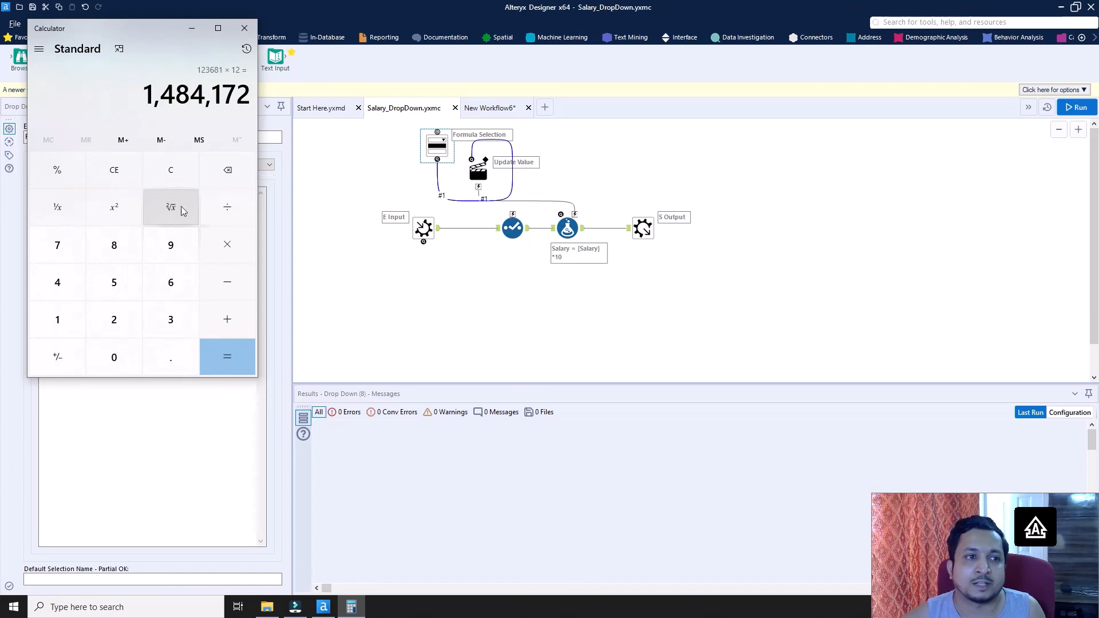
{"action": "left_click", "coordinate": [501, 109]}
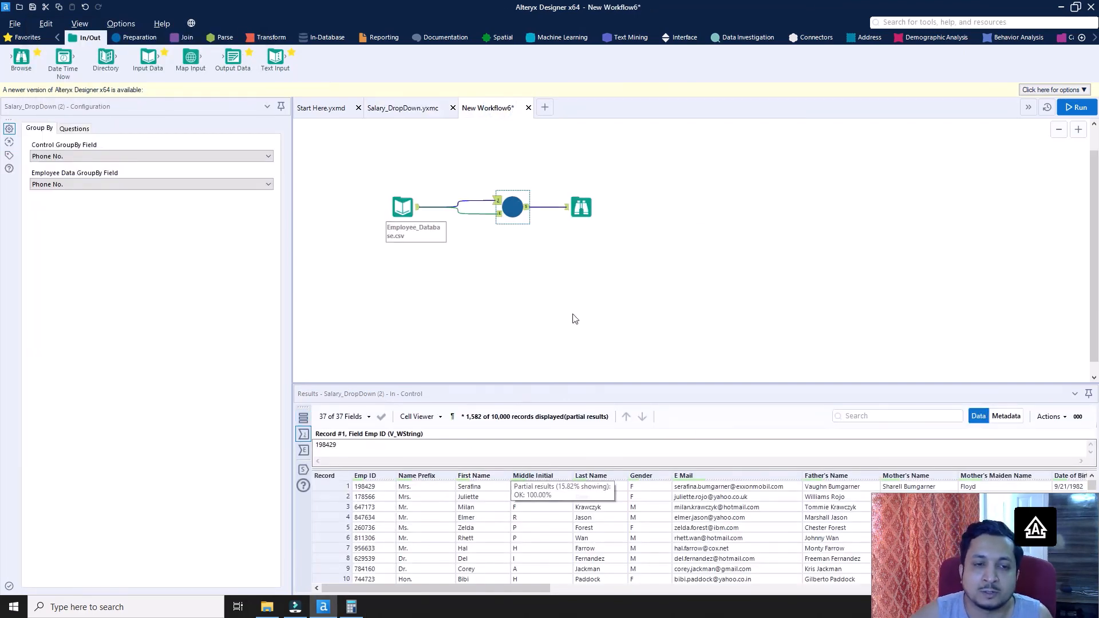
{"action": "left_click", "coordinate": [580, 208]}
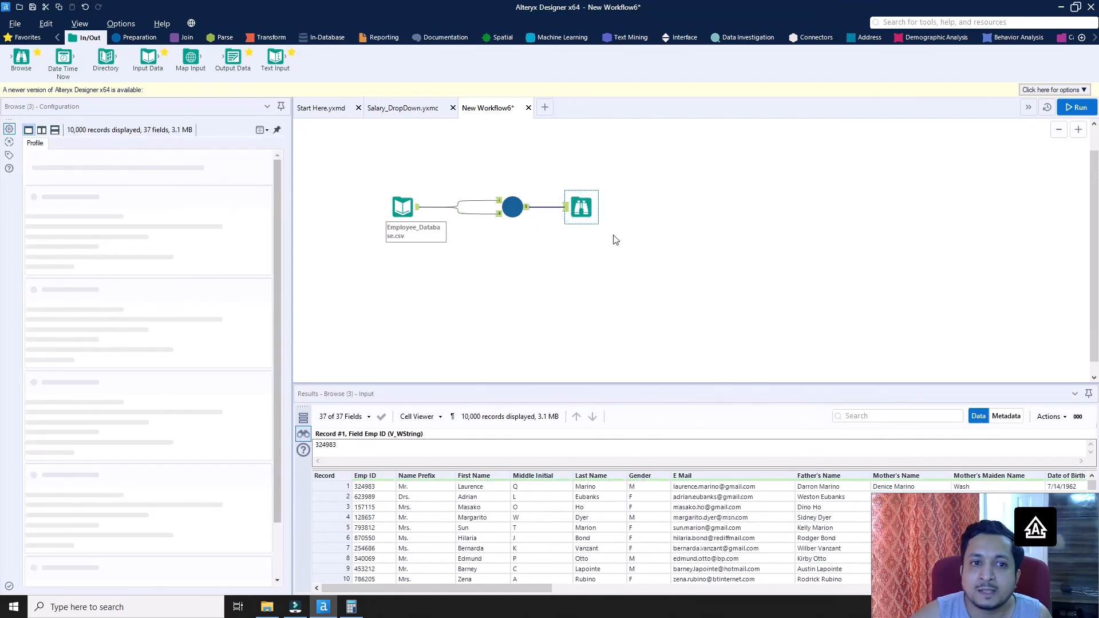